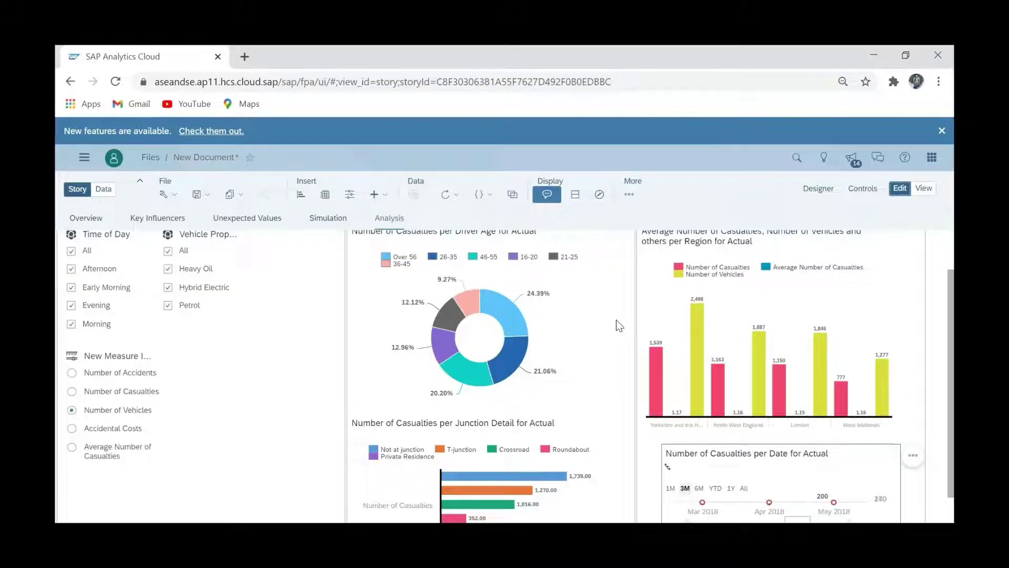
- Add a new responsive page to the story after the Analysis page
{"action": "scroll", "coordinate": [613, 363], "scroll_direction": "down", "scroll_amount": 1}
{"action": "scroll", "coordinate": [613, 370], "scroll_direction": "up", "scroll_amount": 3}
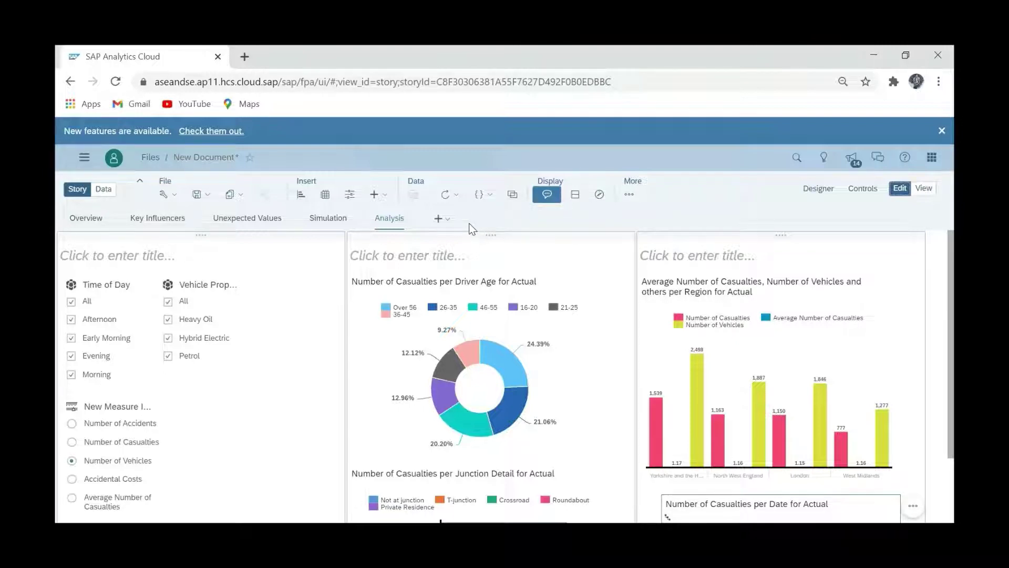
{"action": "left_click", "coordinate": [438, 220]}
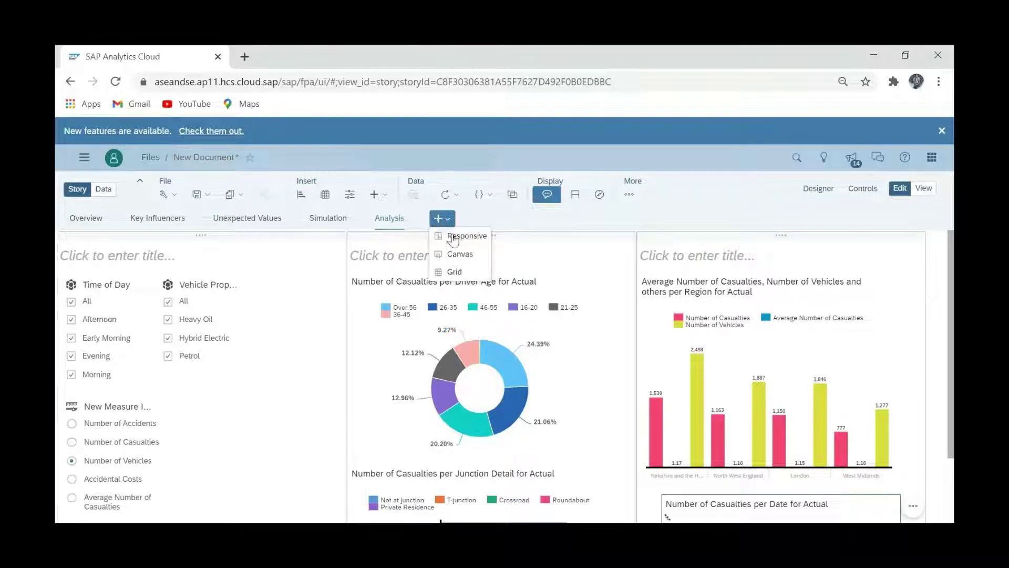
{"action": "left_click", "coordinate": [452, 236]}
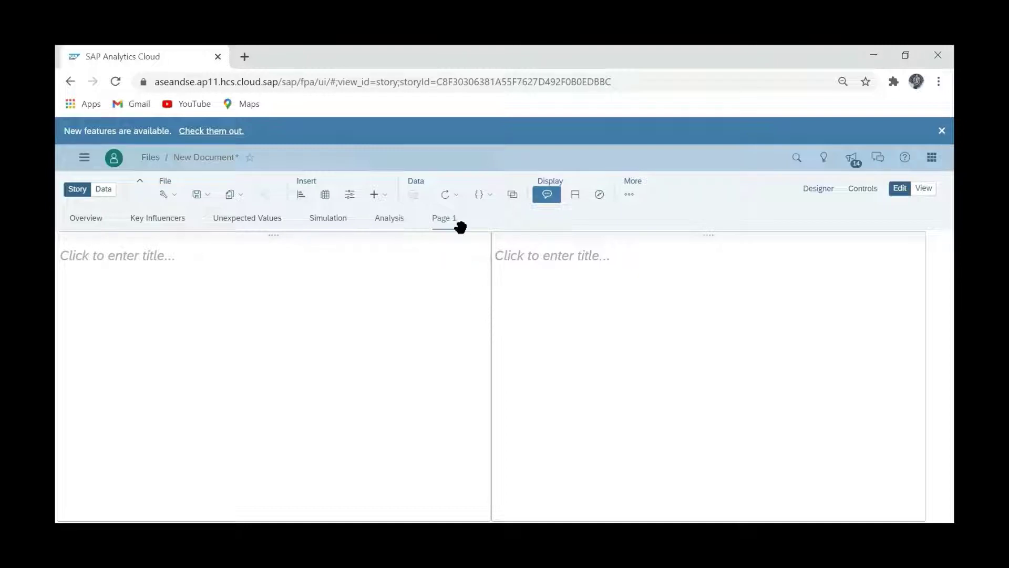
- Rename the new page as Geospatial
{"action": "mouse_move", "coordinate": [457, 219]}
{"action": "left_click", "coordinate": [463, 222]}
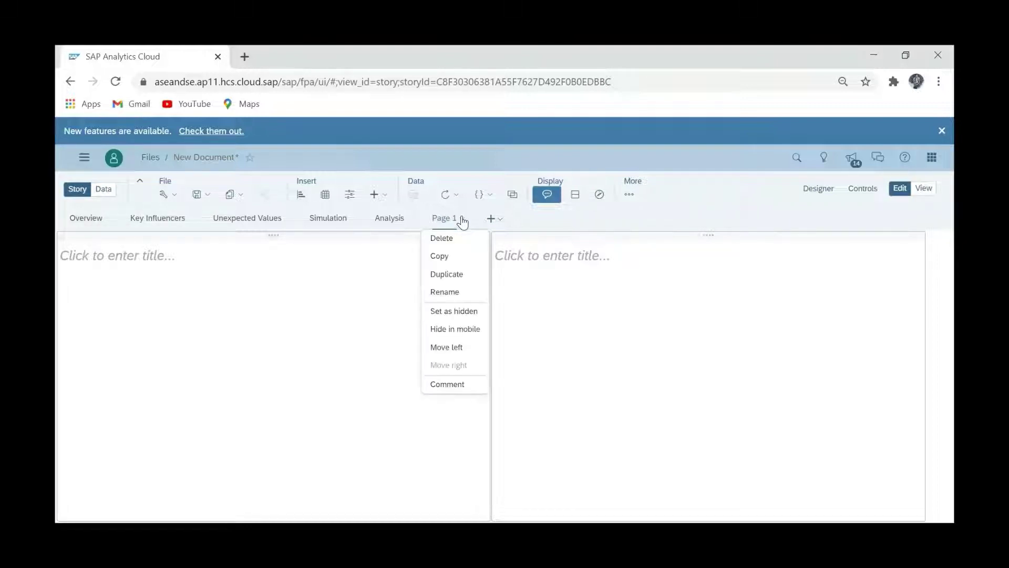
{"action": "left_click", "coordinate": [450, 294]}
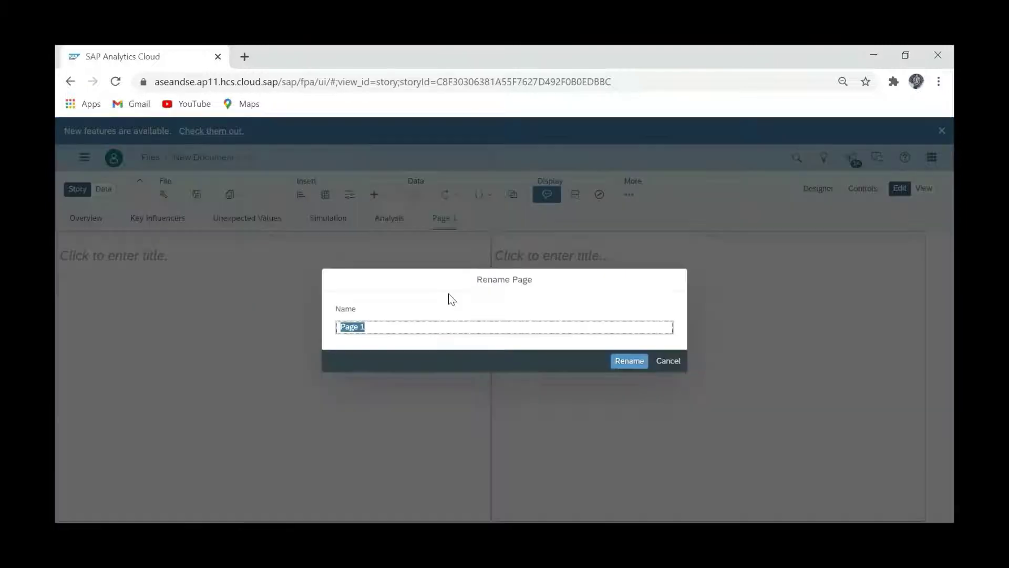
{"action": "key", "text": "BackSpace"}
{"action": "type", "text": "S"}
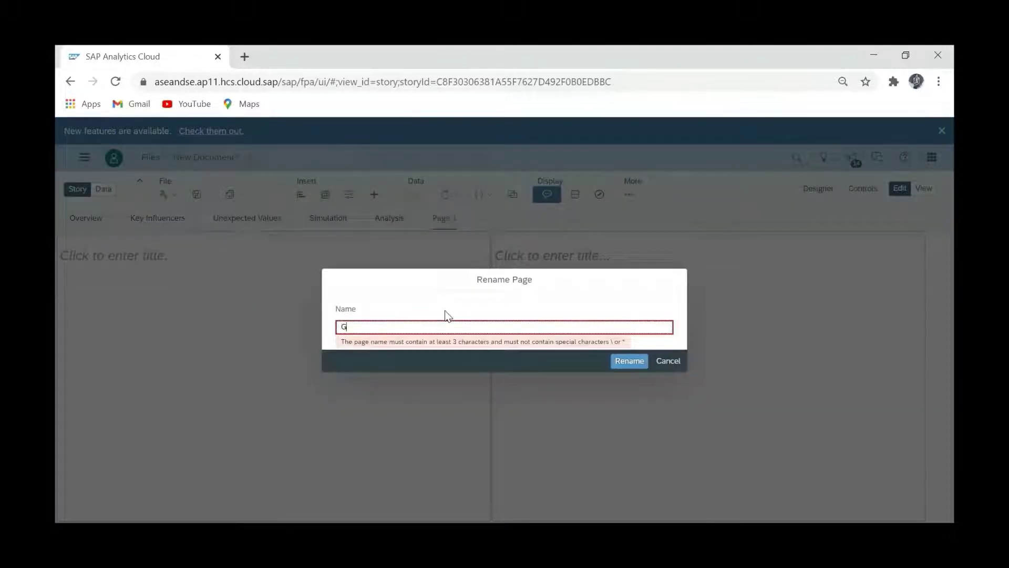
{"action": "key", "text": "BackSpace"}
{"action": "type", "text": "Geospatoi"}
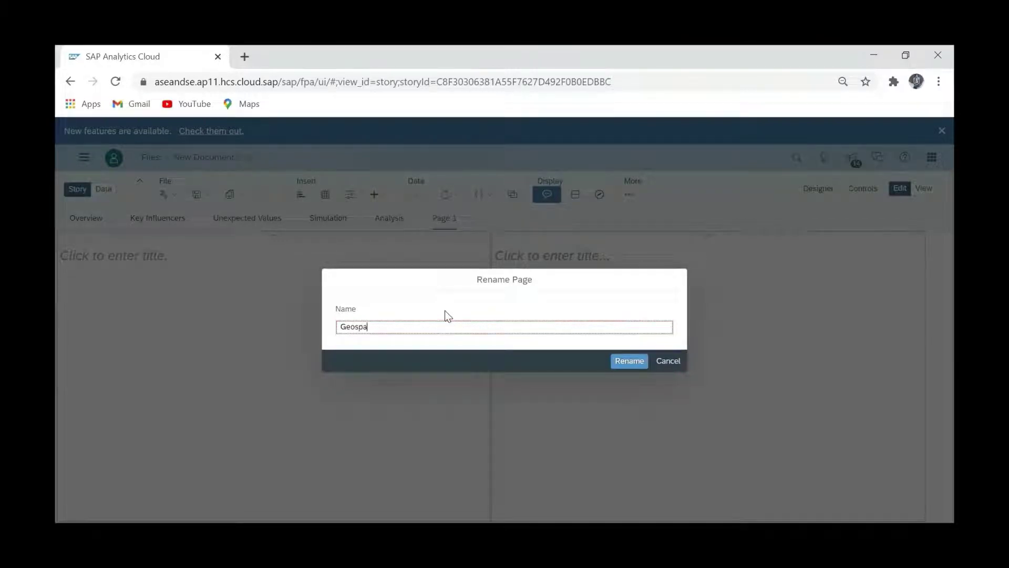
{"action": "key", "text": "BackSpace"}
{"action": "type", "text": "ial"}
{"action": "left_click", "coordinate": [626, 361]}
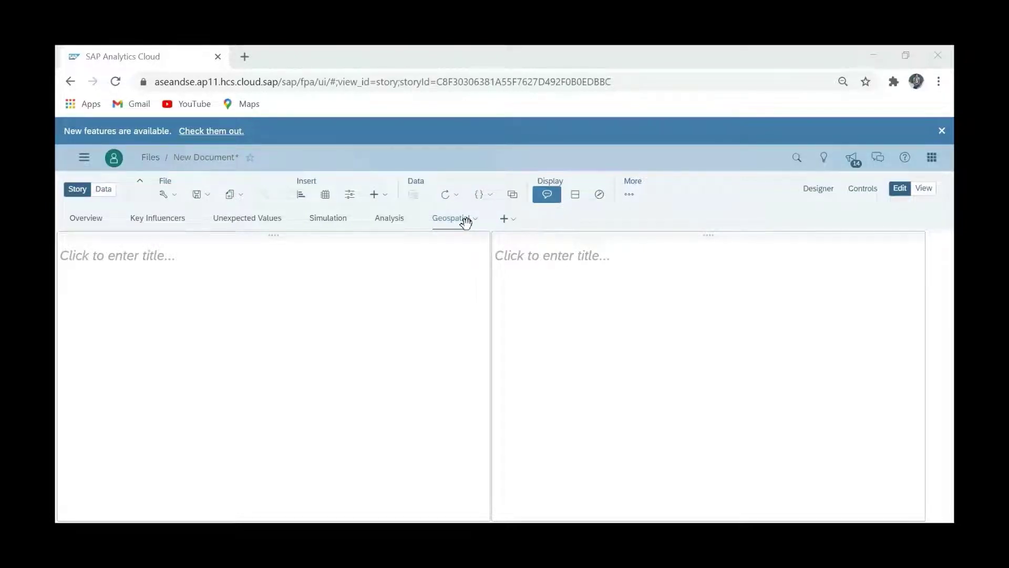
- Insert a geo map on the Geospatial page and enlarge it to span the full width of its lane
{"action": "left_click", "coordinate": [385, 195]}
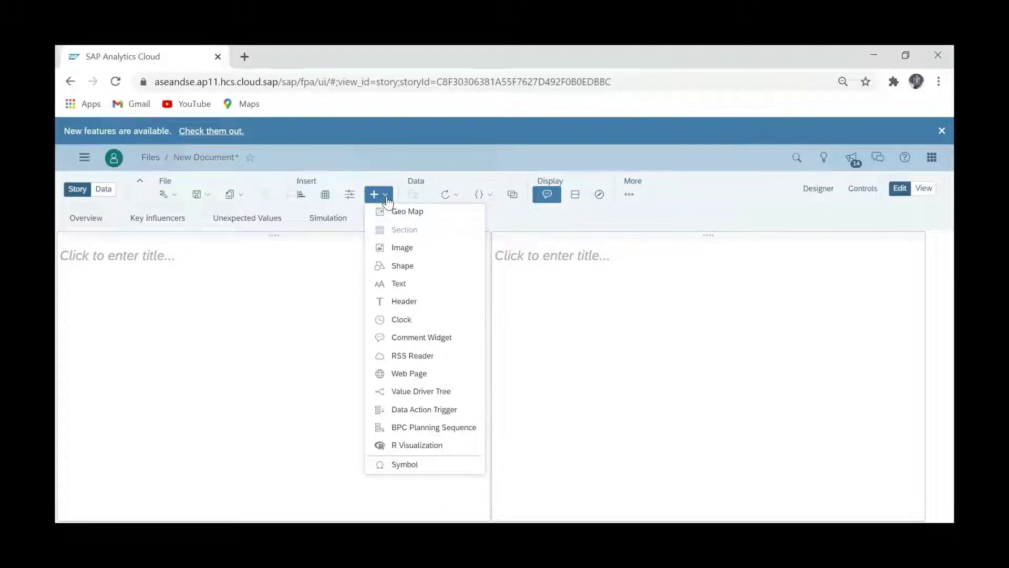
{"action": "left_click", "coordinate": [411, 215]}
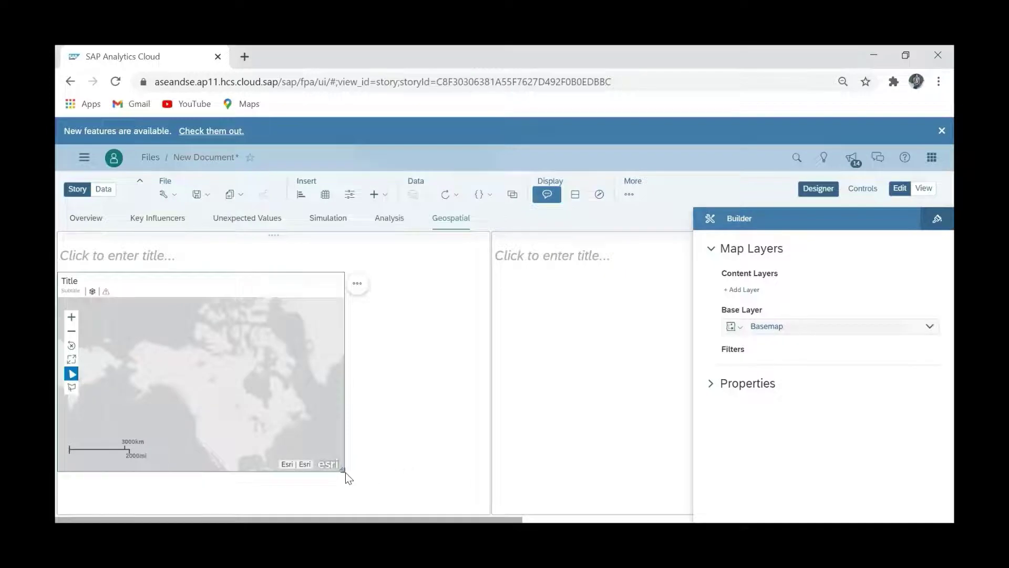
{"action": "left_click_drag", "start_coordinate": [345, 472], "coordinate": [489, 481]}
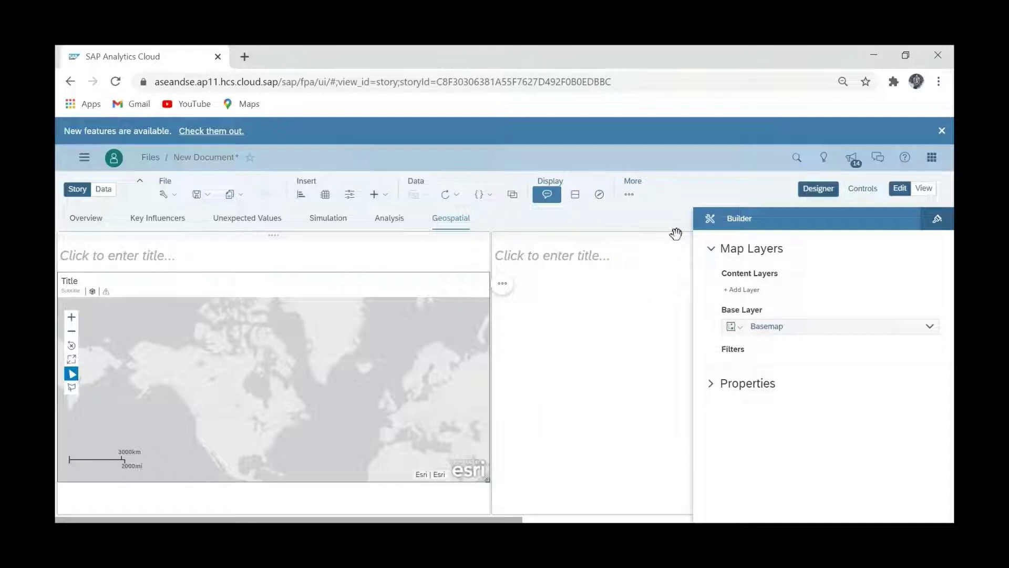
- Add a content layer to the geo map and set its location dimension to Location
{"action": "left_click", "coordinate": [753, 295]}
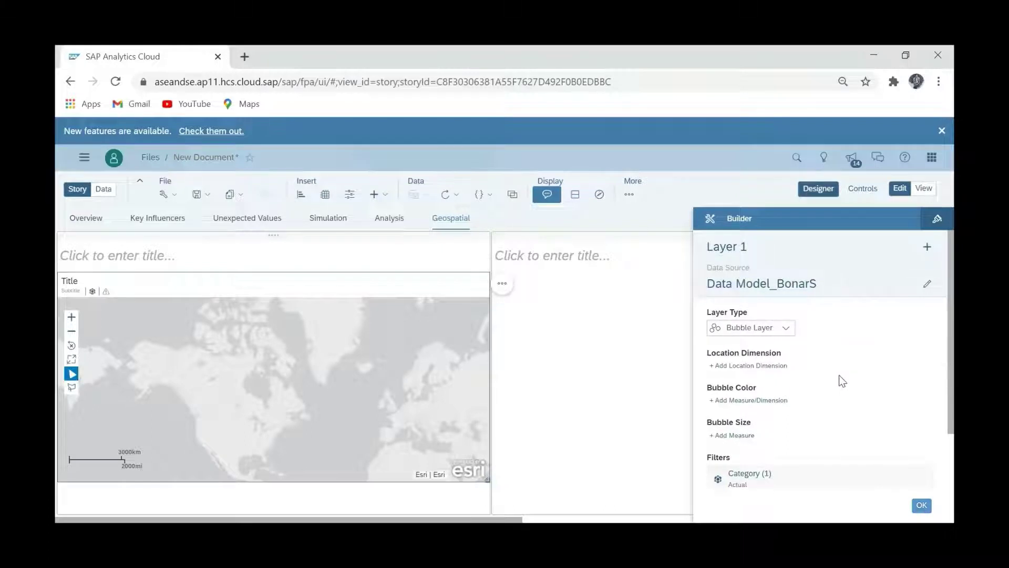
{"action": "scroll", "coordinate": [842, 380], "scroll_direction": "down", "scroll_amount": 1}
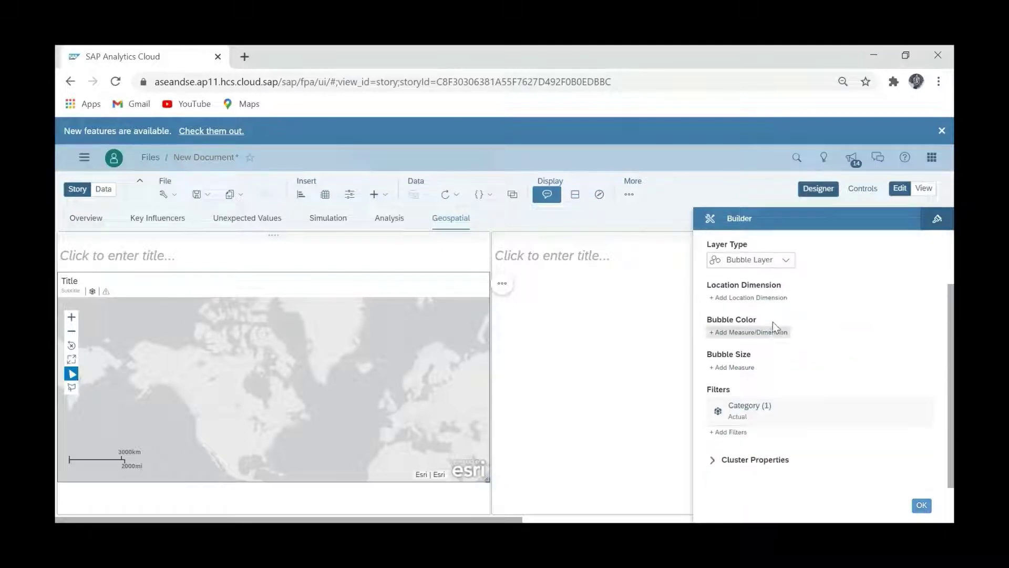
{"action": "left_click", "coordinate": [763, 301]}
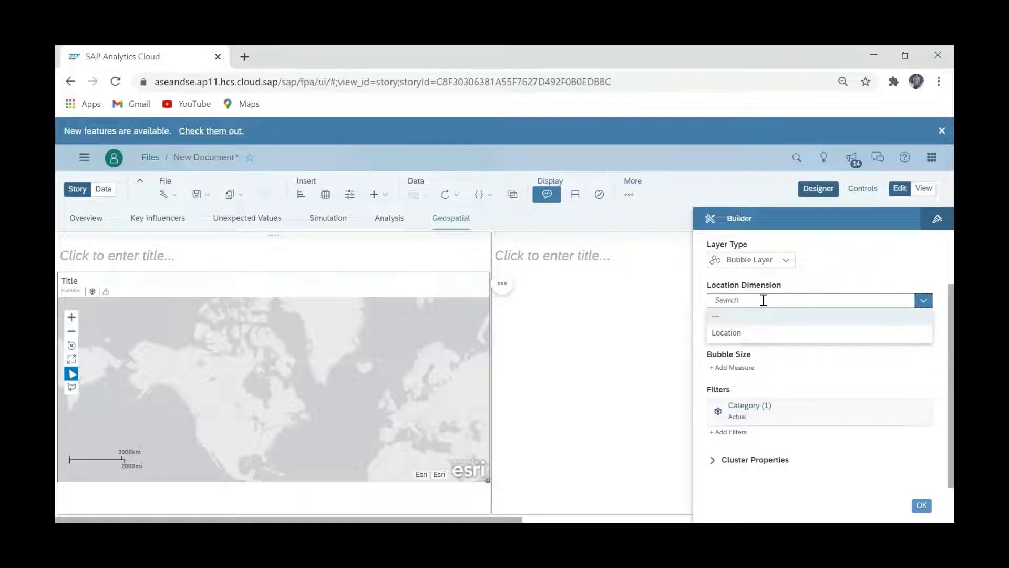
{"action": "left_click", "coordinate": [783, 341]}
{"action": "scroll", "coordinate": [806, 374], "scroll_direction": "down", "scroll_amount": 2}
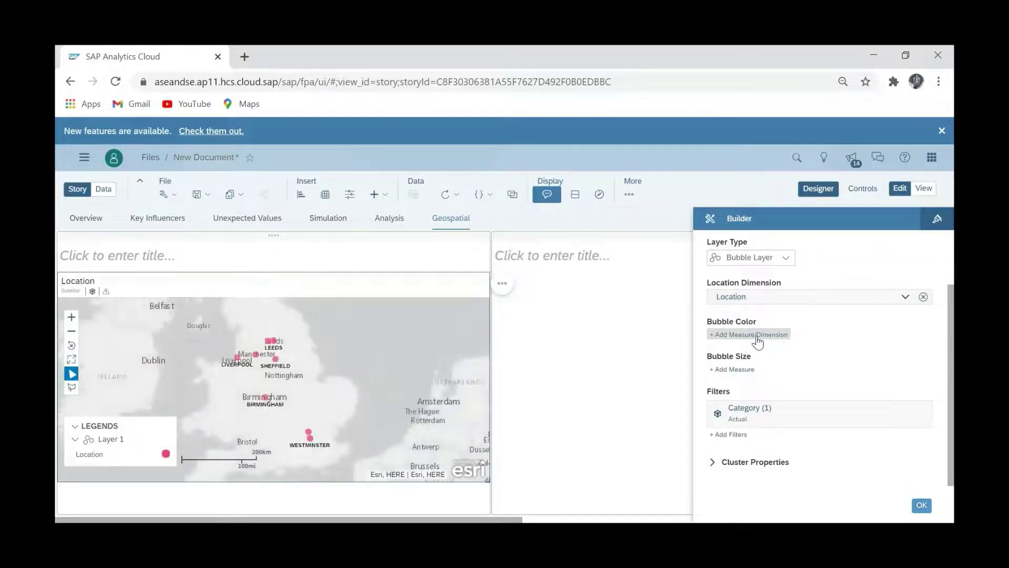
{"action": "left_click", "coordinate": [752, 335]}
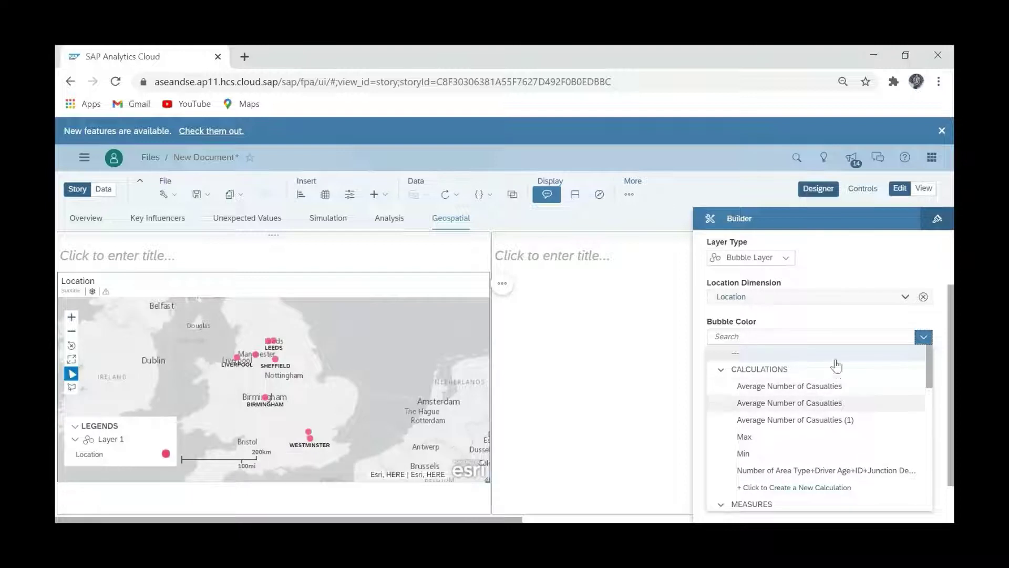
{"action": "left_click", "coordinate": [845, 312]}
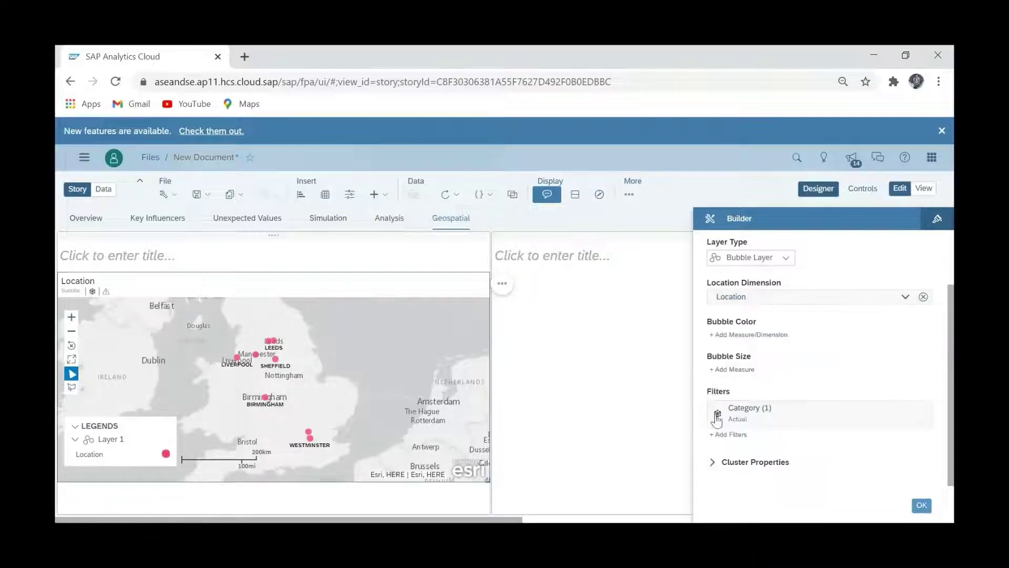
- Examine the plotted locations around London and Birmingham on the map and identify the Birmingham point
{"action": "scroll", "coordinate": [323, 394], "scroll_direction": "up", "scroll_amount": 5}
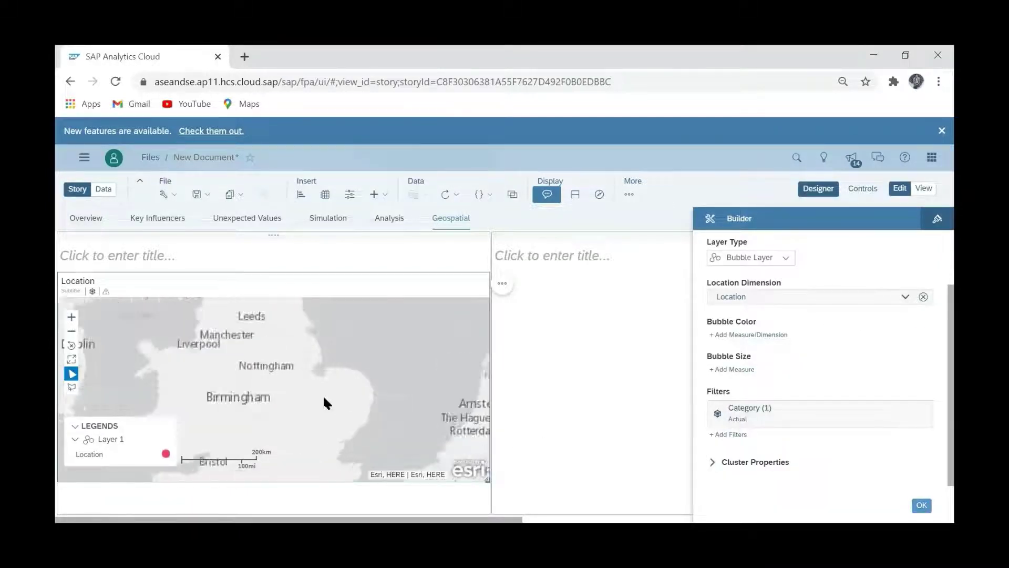
{"action": "scroll", "coordinate": [342, 402], "scroll_direction": "down", "scroll_amount": 5}
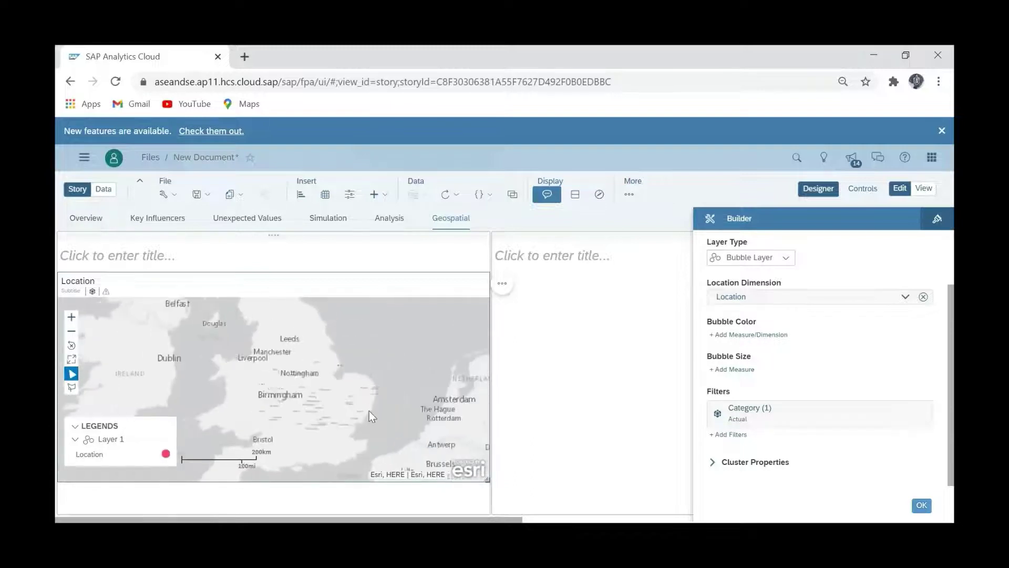
{"action": "scroll", "coordinate": [372, 410], "scroll_direction": "up", "scroll_amount": 3}
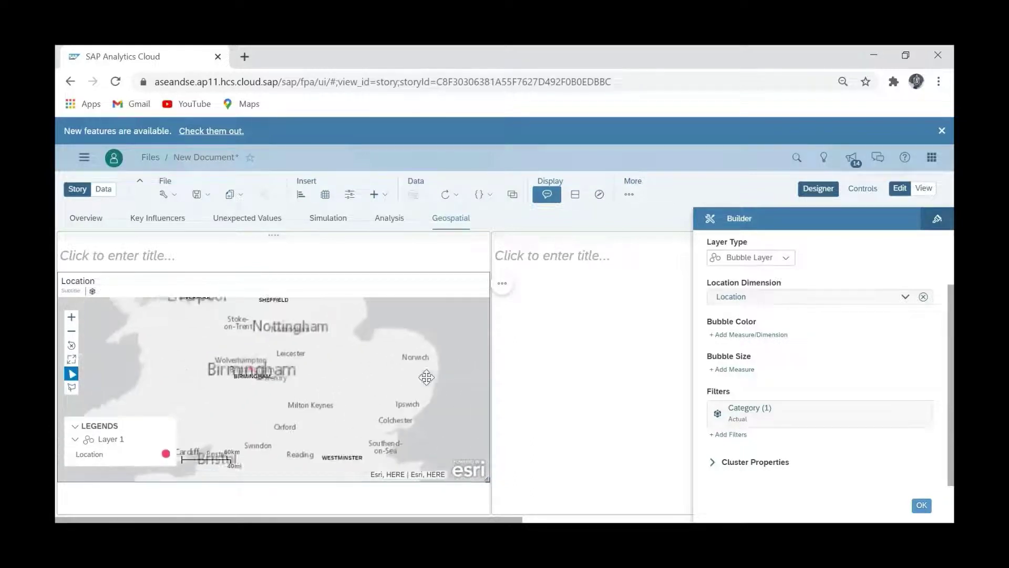
{"action": "scroll", "coordinate": [372, 383], "scroll_direction": "up", "scroll_amount": 2}
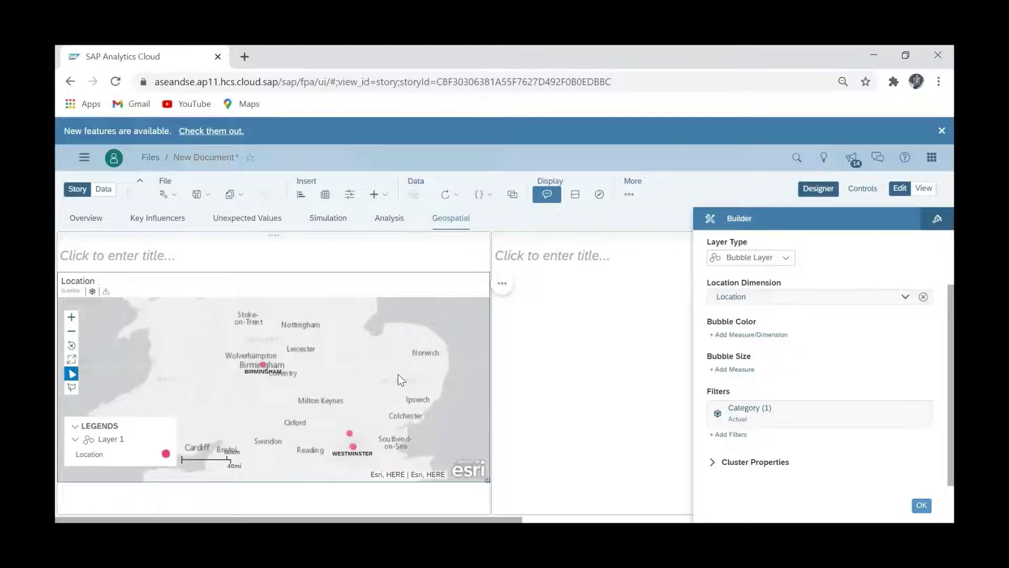
{"action": "left_click_drag", "start_coordinate": [399, 388], "coordinate": [400, 354]}
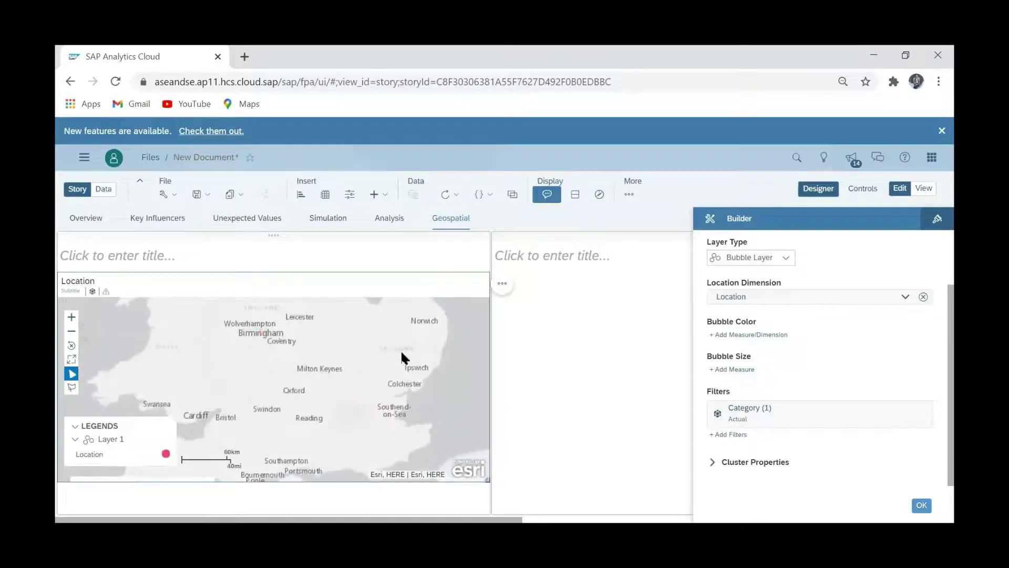
{"action": "scroll", "coordinate": [364, 402], "scroll_direction": "up", "scroll_amount": 2}
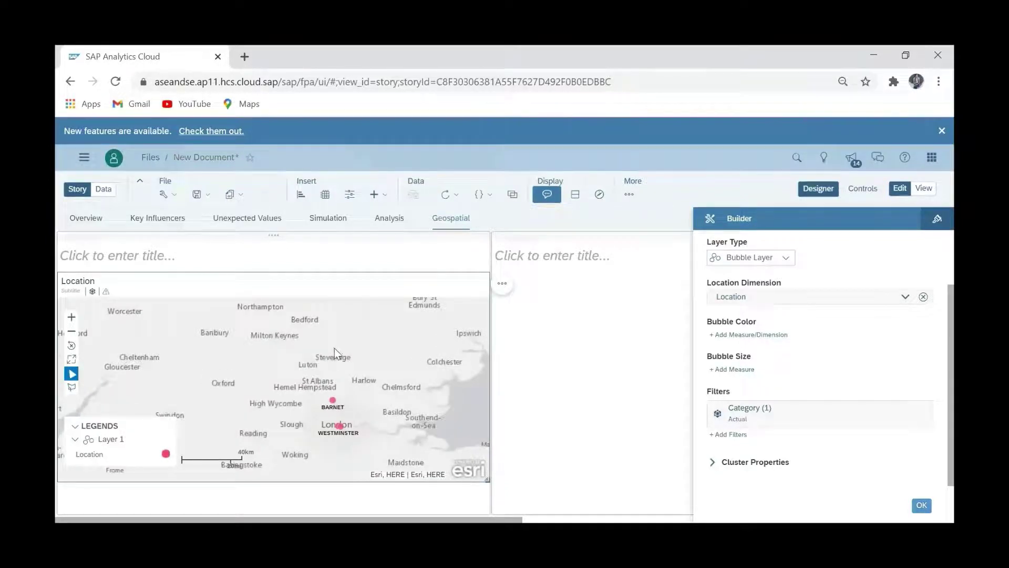
{"action": "mouse_move", "coordinate": [334, 348]}
{"action": "left_mouse_down"}
{"action": "mouse_move", "coordinate": [438, 436]}
{"action": "mouse_move", "coordinate": [368, 378]}
{"action": "mouse_move", "coordinate": [362, 389]}
{"action": "mouse_move", "coordinate": [351, 355]}
{"action": "left_mouse_up"}
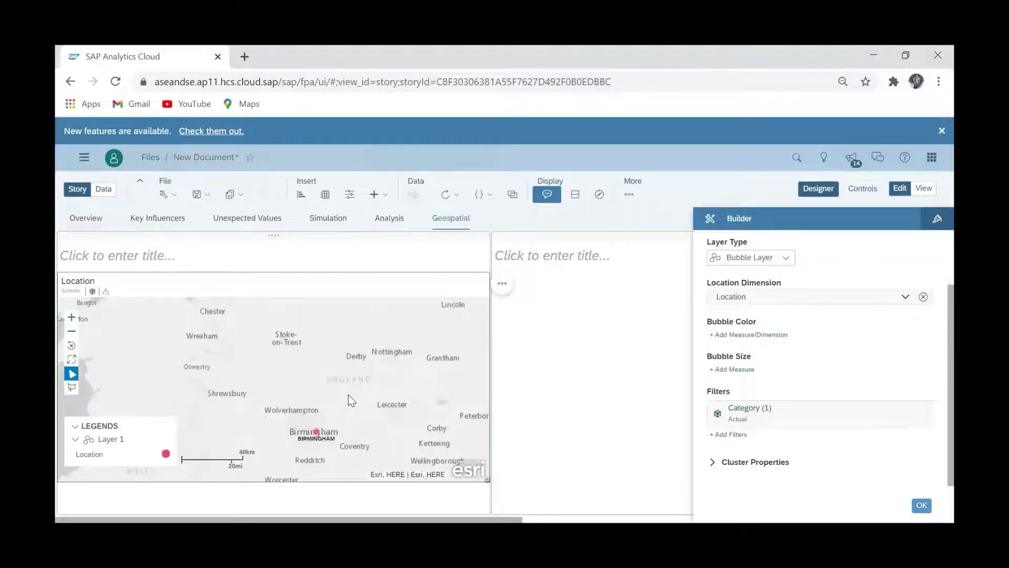
{"action": "left_click_drag", "start_coordinate": [352, 376], "coordinate": [355, 339]}
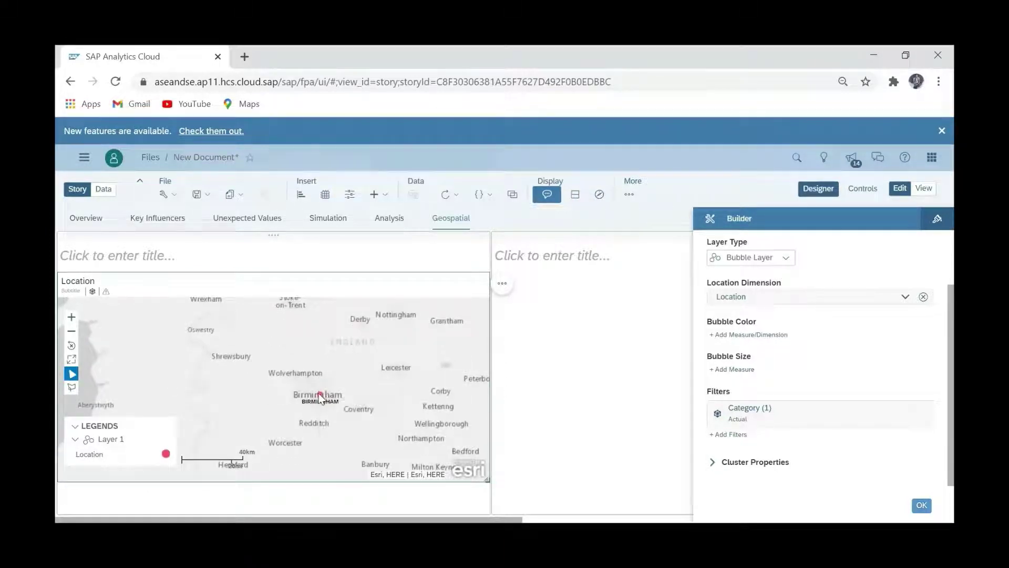
{"action": "mouse_move", "coordinate": [319, 396]}
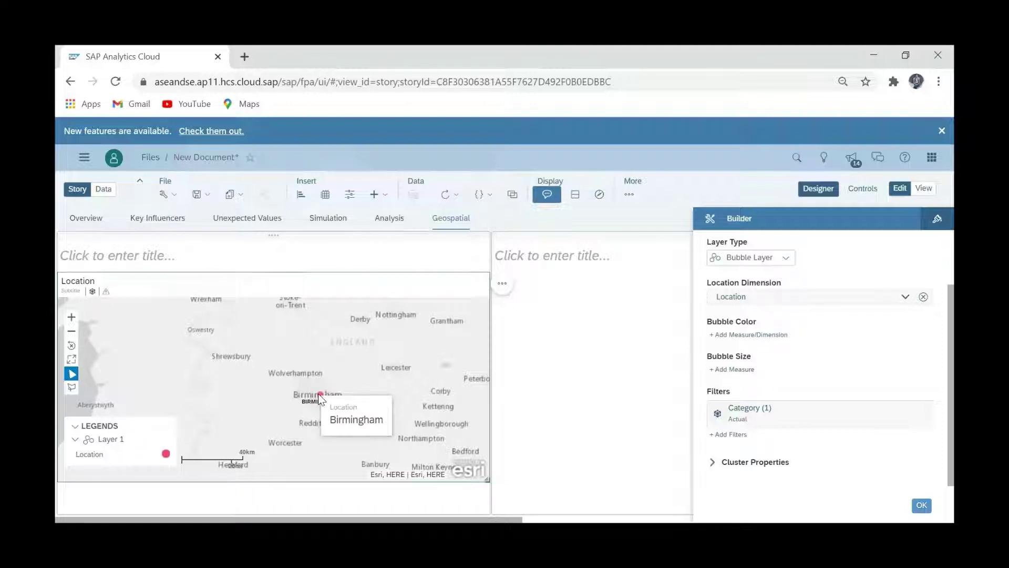
- Inspect the plotted locations in northern England, identify the Manchester point, and review all plotted locations together
{"action": "left_click_drag", "start_coordinate": [334, 344], "coordinate": [336, 399]}
{"action": "left_click_drag", "start_coordinate": [331, 333], "coordinate": [319, 368]}
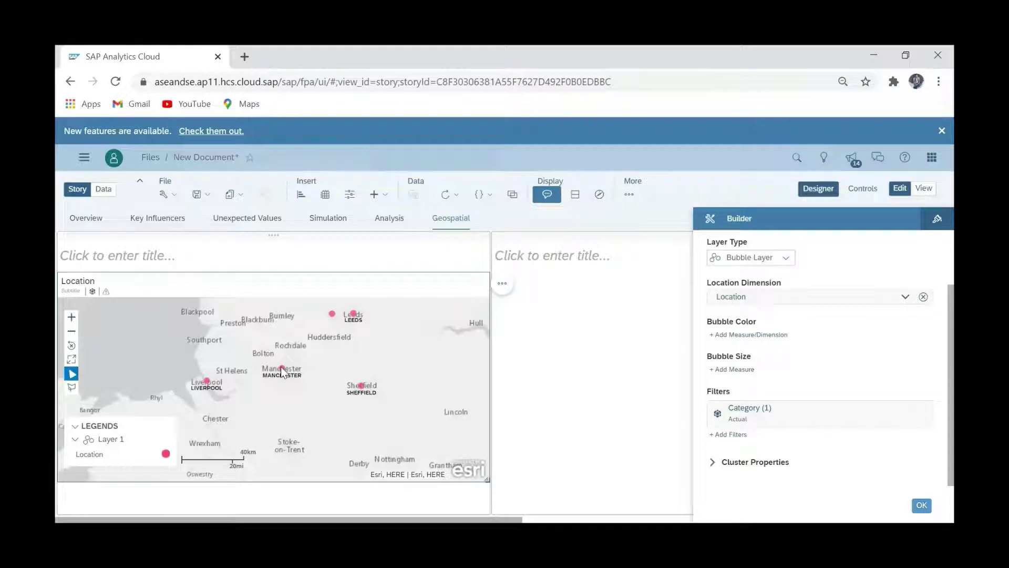
{"action": "mouse_move", "coordinate": [282, 370]}
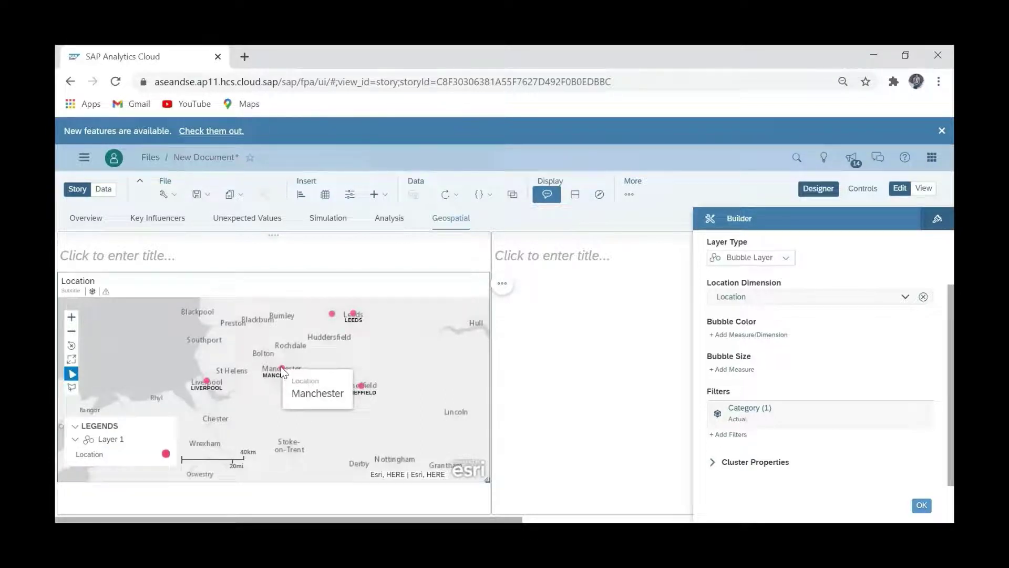
{"action": "scroll", "coordinate": [280, 367], "scroll_direction": "up", "scroll_amount": 2}
{"action": "scroll", "coordinate": [369, 333], "scroll_direction": "down", "scroll_amount": 3}
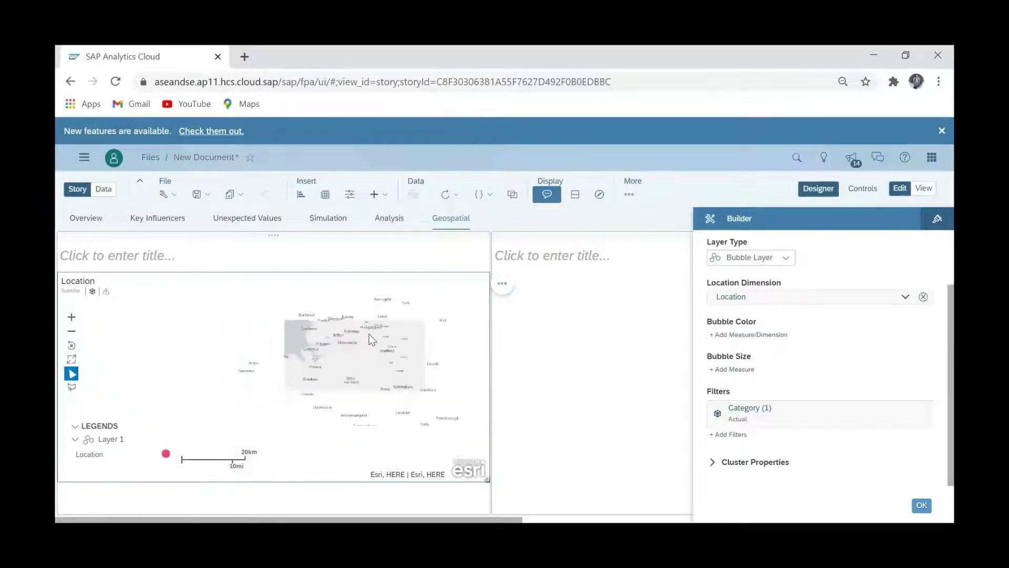
{"action": "left_click_drag", "start_coordinate": [390, 415], "coordinate": [311, 404]}
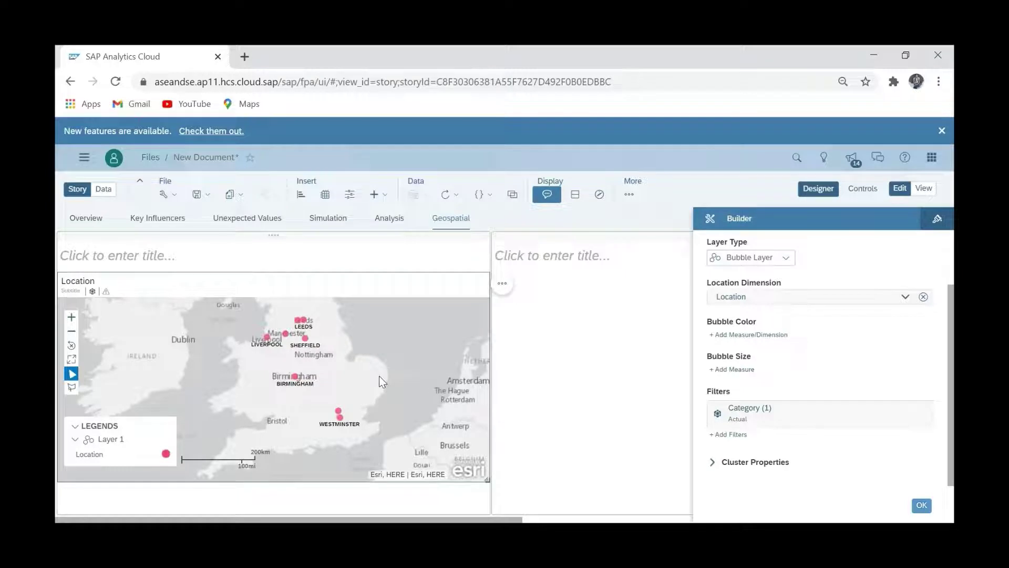
{"action": "scroll", "coordinate": [378, 377], "scroll_direction": "up", "scroll_amount": 2}
{"action": "scroll", "coordinate": [380, 376], "scroll_direction": "down", "scroll_amount": 2}
- Set the bubble size of the map layer to the Number of Accidents measure
{"action": "scroll", "coordinate": [739, 453], "scroll_direction": "down", "scroll_amount": 1}
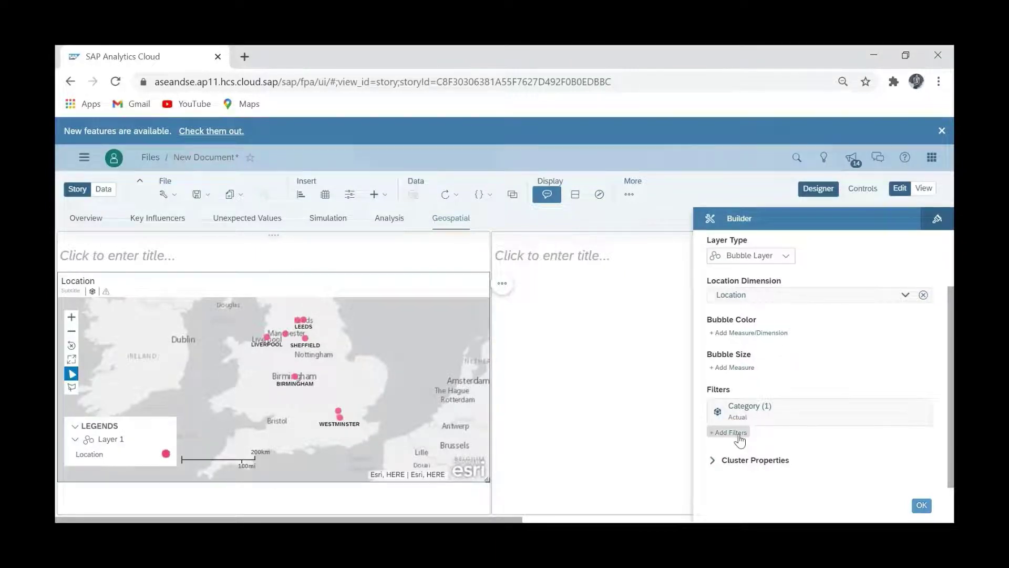
{"action": "left_click", "coordinate": [738, 367]}
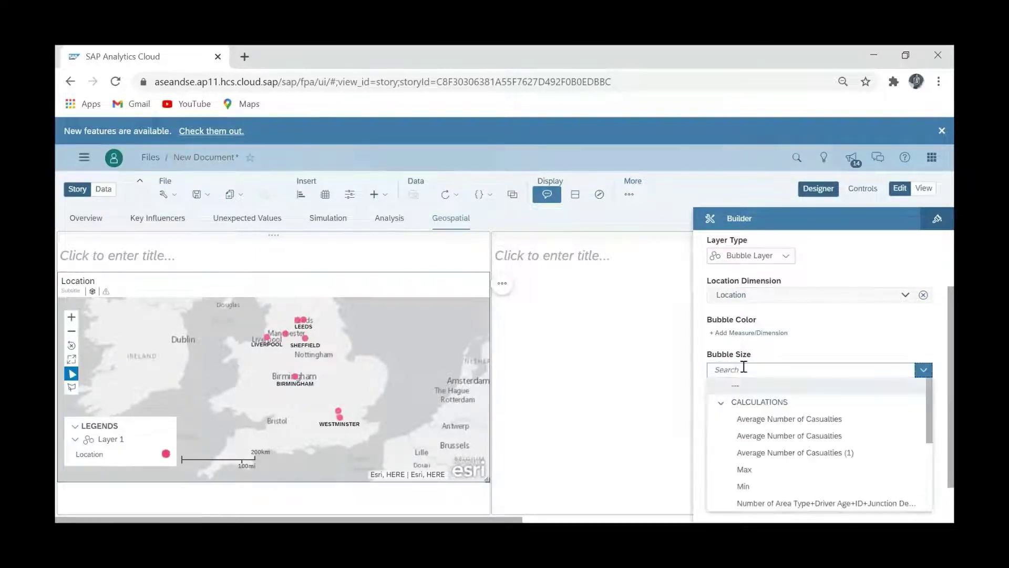
{"action": "scroll", "coordinate": [784, 468], "scroll_direction": "down", "scroll_amount": 3}
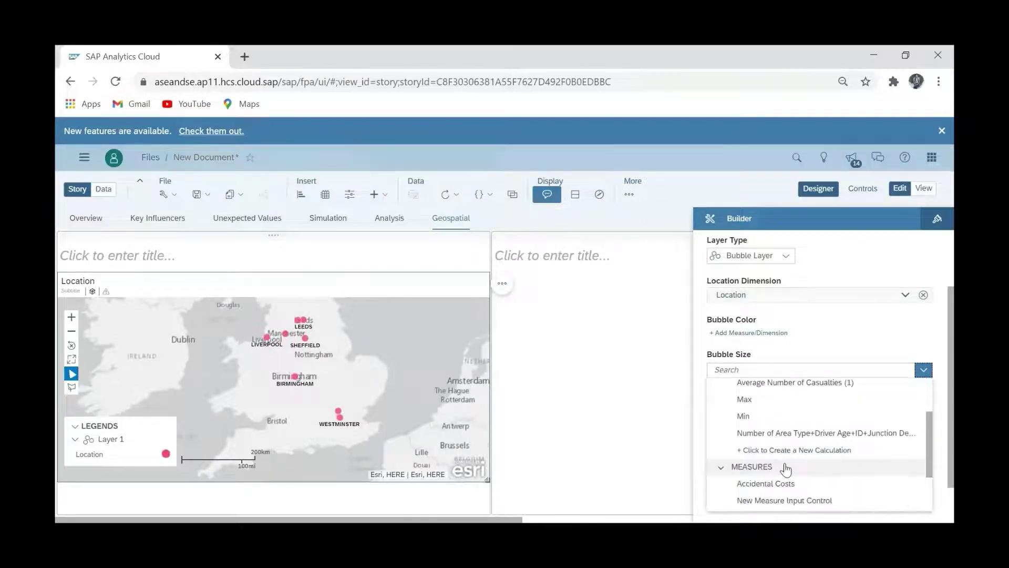
{"action": "scroll", "coordinate": [787, 468], "scroll_direction": "down", "scroll_amount": 3}
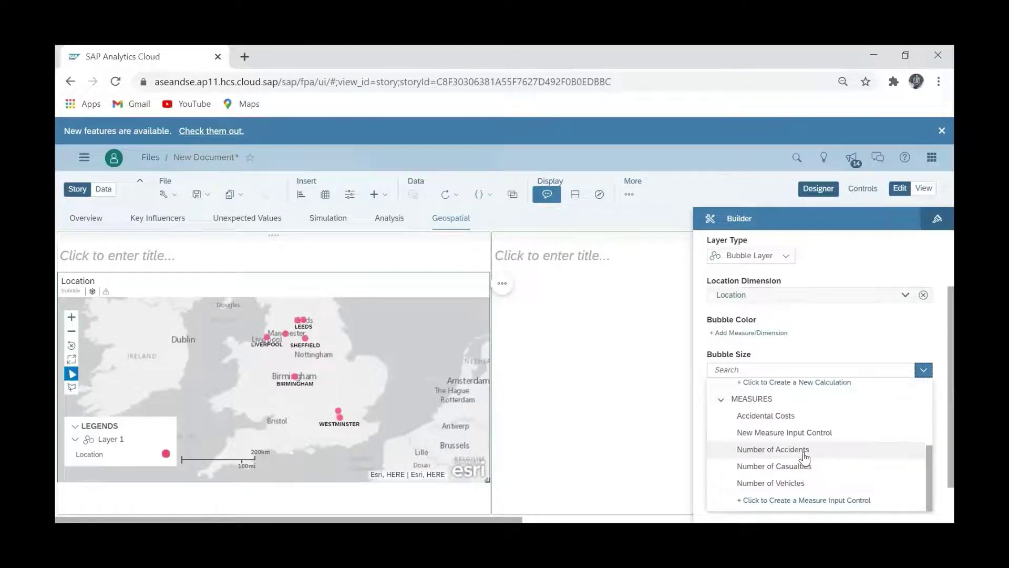
{"action": "left_click", "coordinate": [720, 455]}
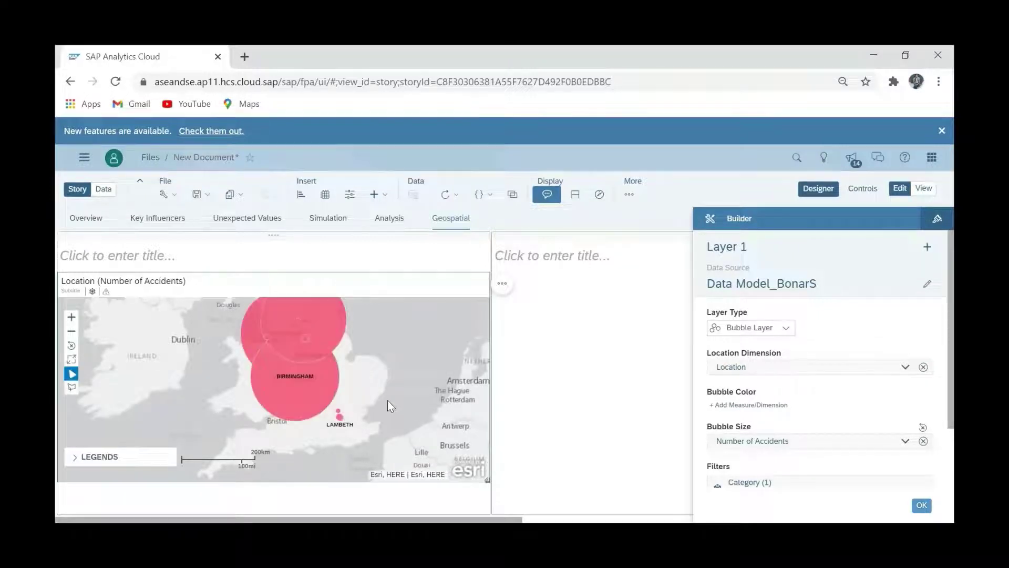
- Expand the geo map's legend and hide Layer 1 from the map
{"action": "scroll", "coordinate": [367, 388], "scroll_direction": "down", "scroll_amount": 1}
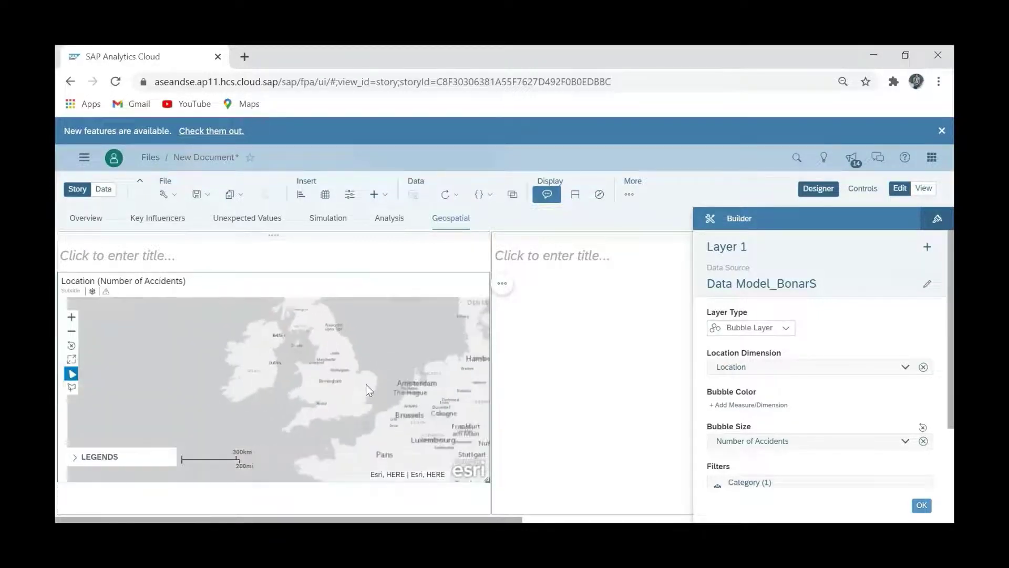
{"action": "scroll", "coordinate": [366, 384], "scroll_direction": "up", "scroll_amount": 2}
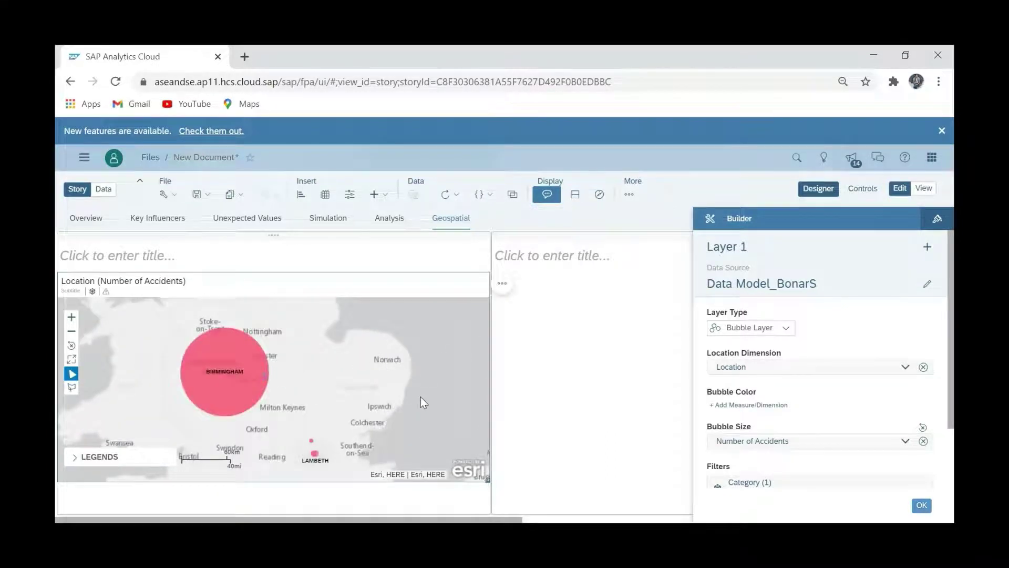
{"action": "scroll", "coordinate": [420, 398], "scroll_direction": "down", "scroll_amount": 2}
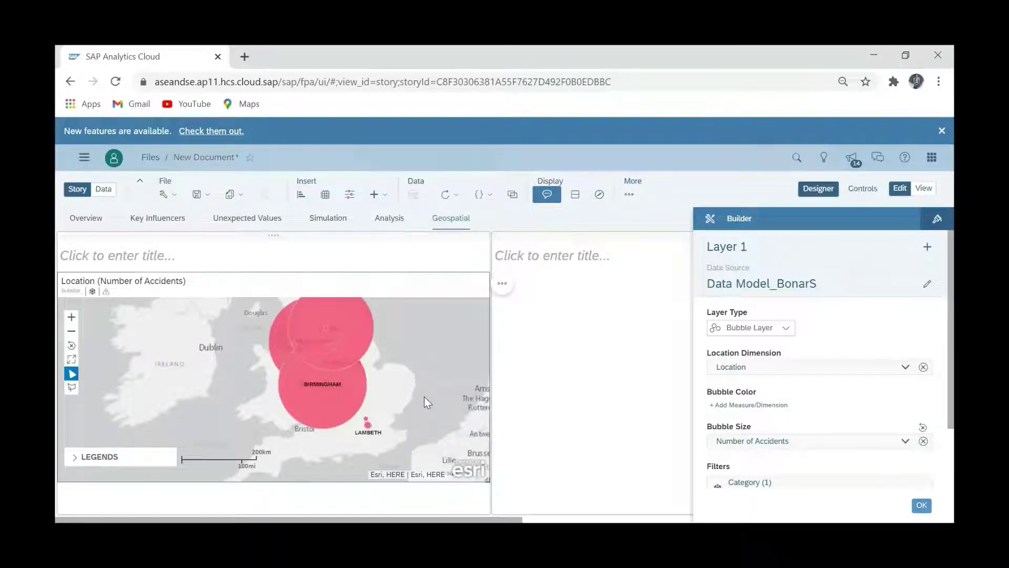
{"action": "left_click", "coordinate": [78, 457]}
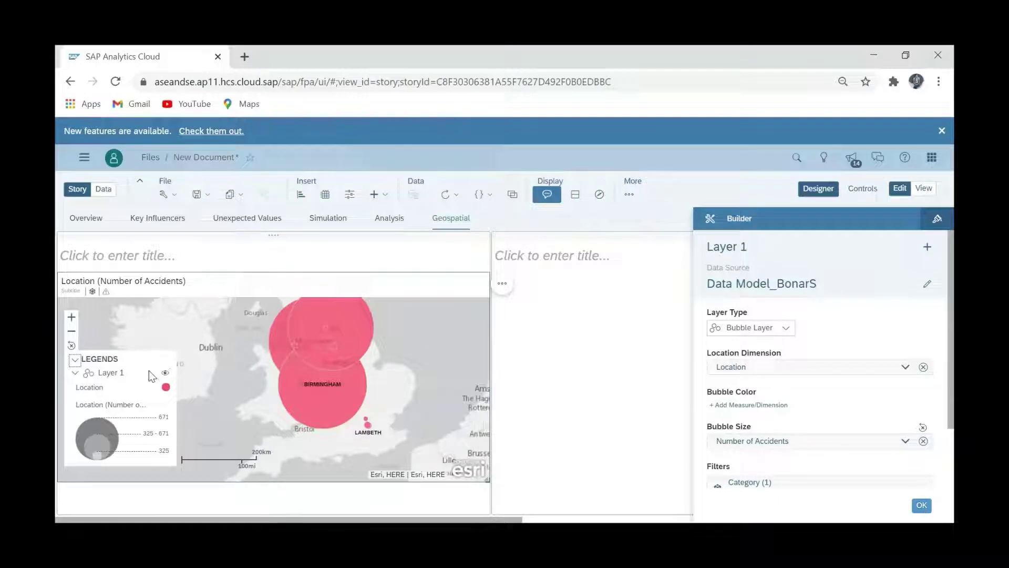
{"action": "left_click", "coordinate": [164, 371]}
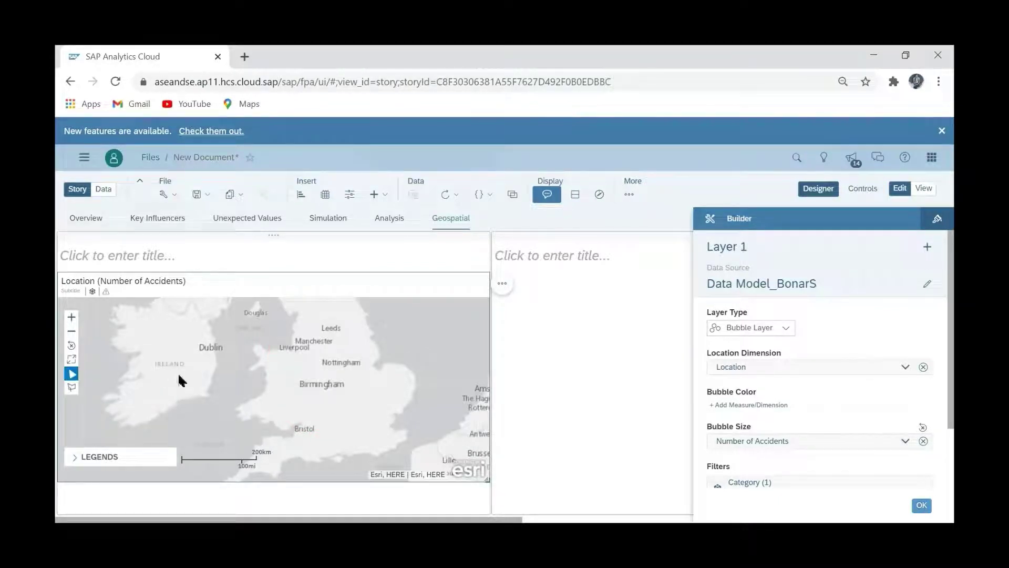
- Examine the base map of the United Kingdom and Europe with the data layer hidden, and expand the legend to check the layer's visibility
{"action": "scroll", "coordinate": [334, 404], "scroll_direction": "down", "scroll_amount": 1}
{"action": "scroll", "coordinate": [345, 404], "scroll_direction": "up", "scroll_amount": 2}
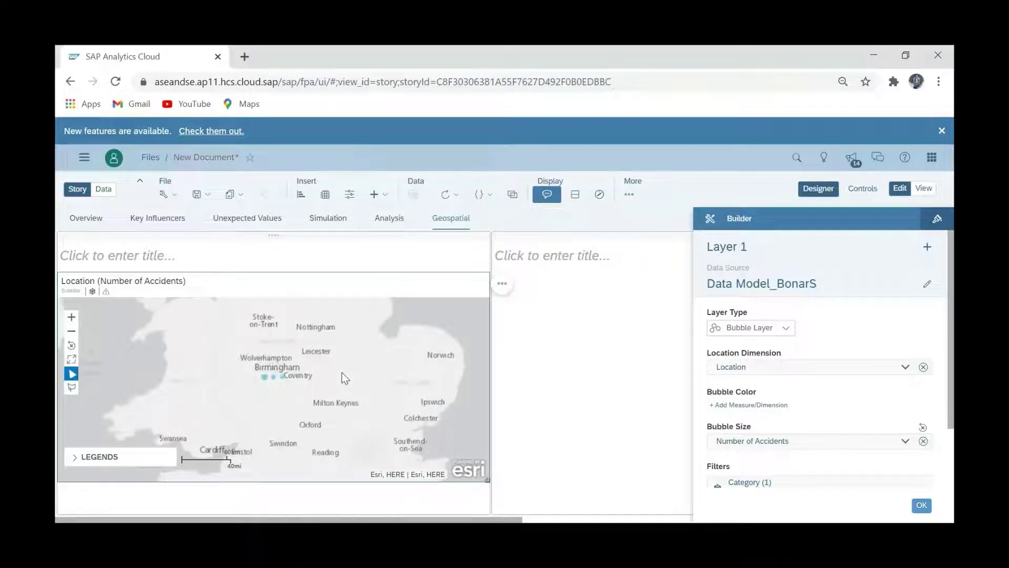
{"action": "scroll", "coordinate": [830, 412], "scroll_direction": "down", "scroll_amount": 3}
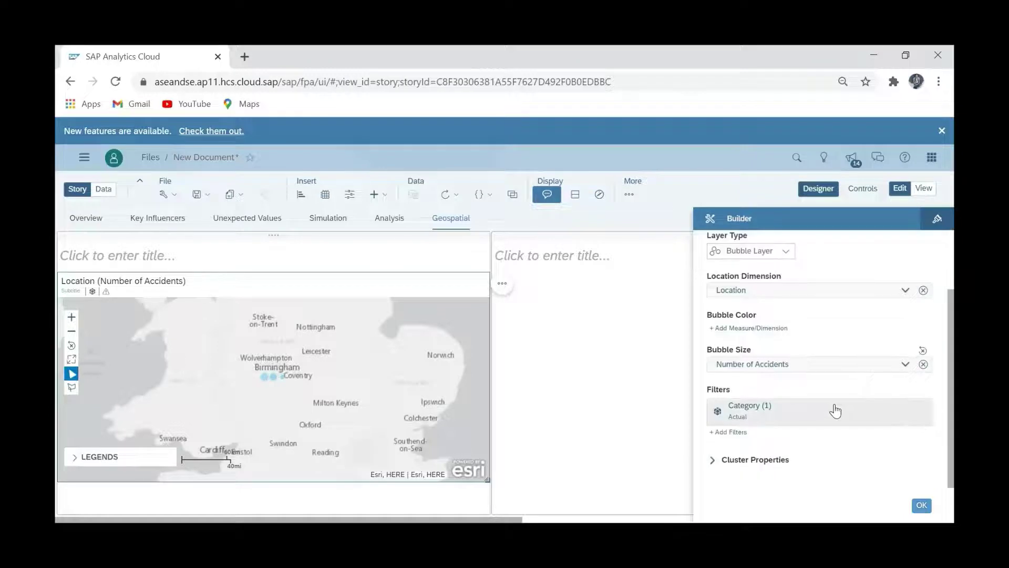
{"action": "scroll", "coordinate": [835, 410], "scroll_direction": "up", "scroll_amount": 3}
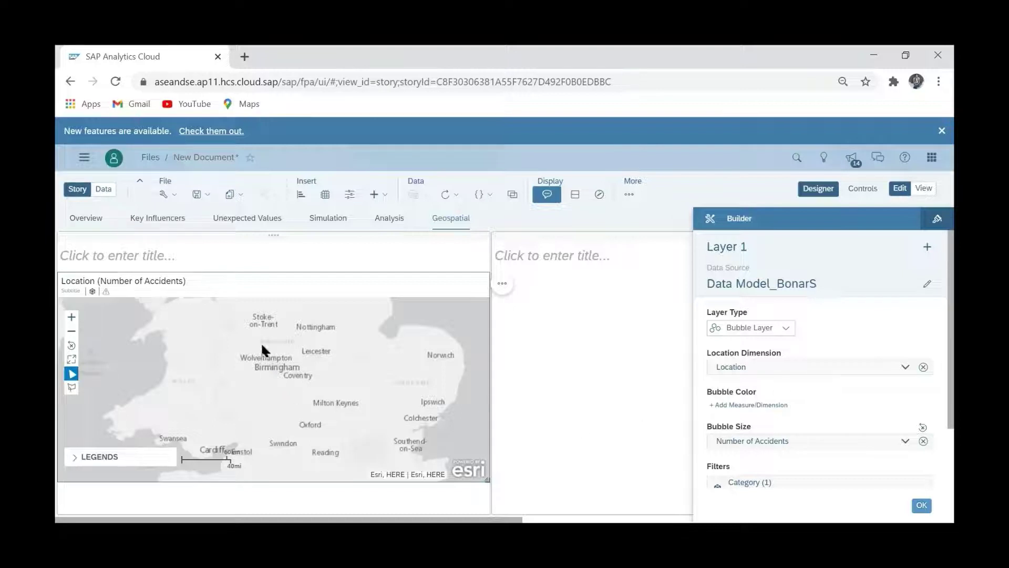
{"action": "scroll", "coordinate": [345, 404], "scroll_direction": "down", "scroll_amount": 2}
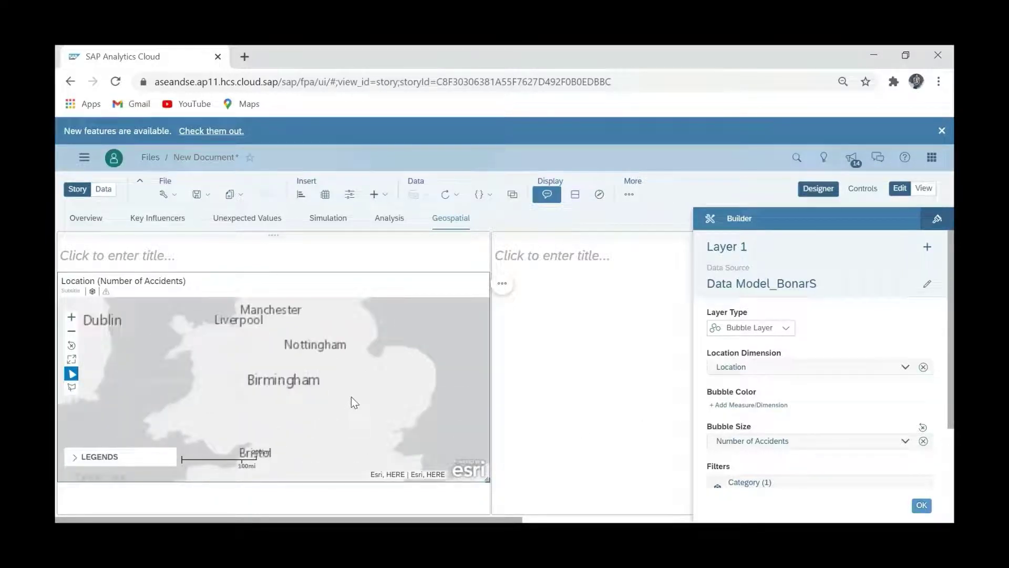
{"action": "scroll", "coordinate": [351, 392], "scroll_direction": "up", "scroll_amount": 2}
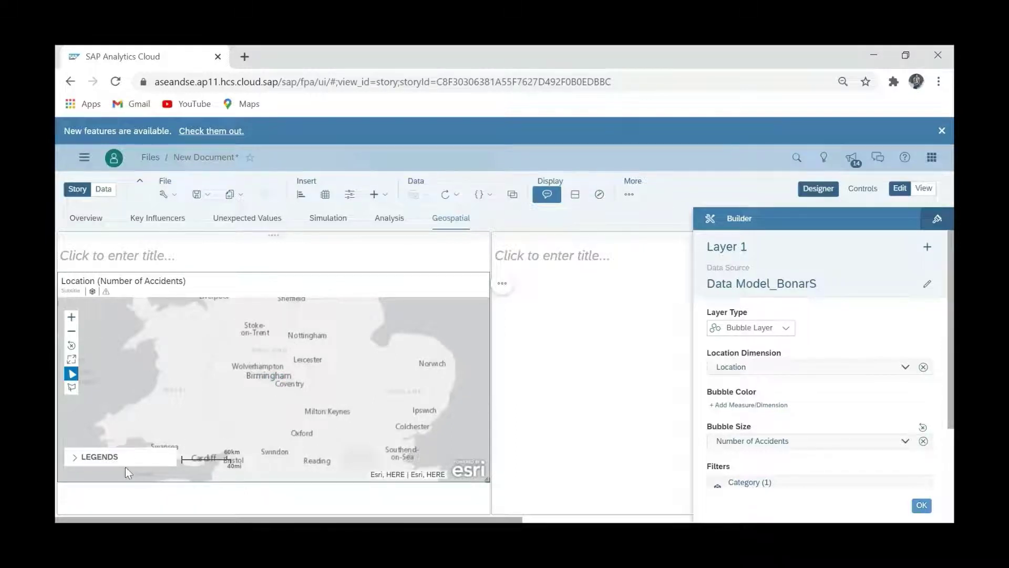
{"action": "left_click", "coordinate": [73, 457]}
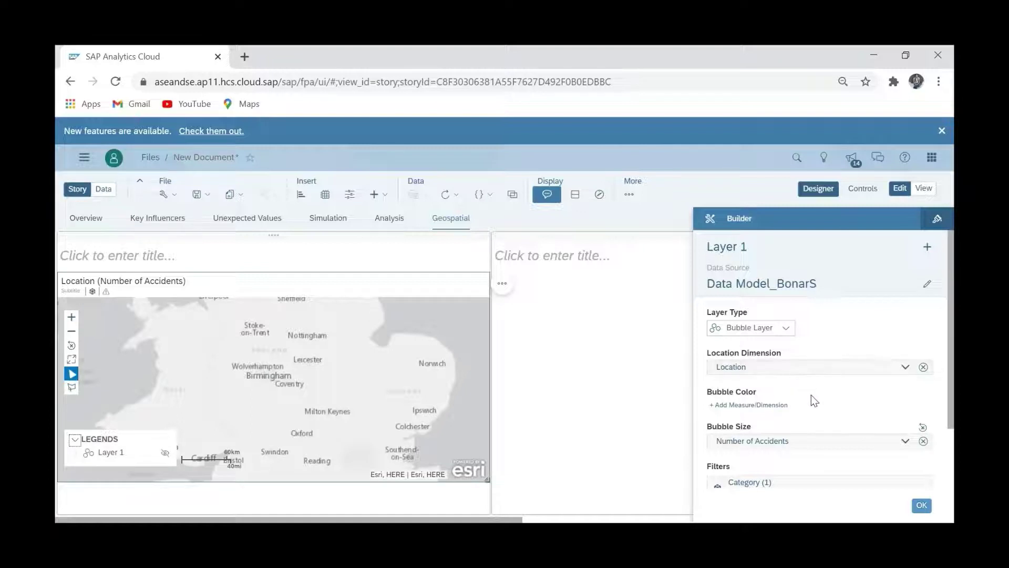
{"action": "left_click", "coordinate": [616, 418]}
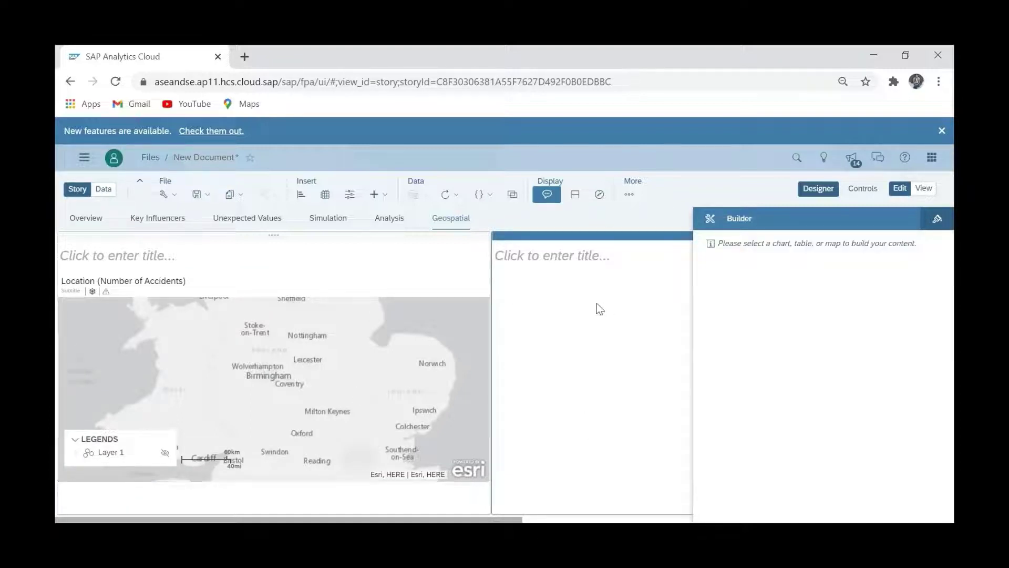
{"action": "left_click", "coordinate": [288, 374]}
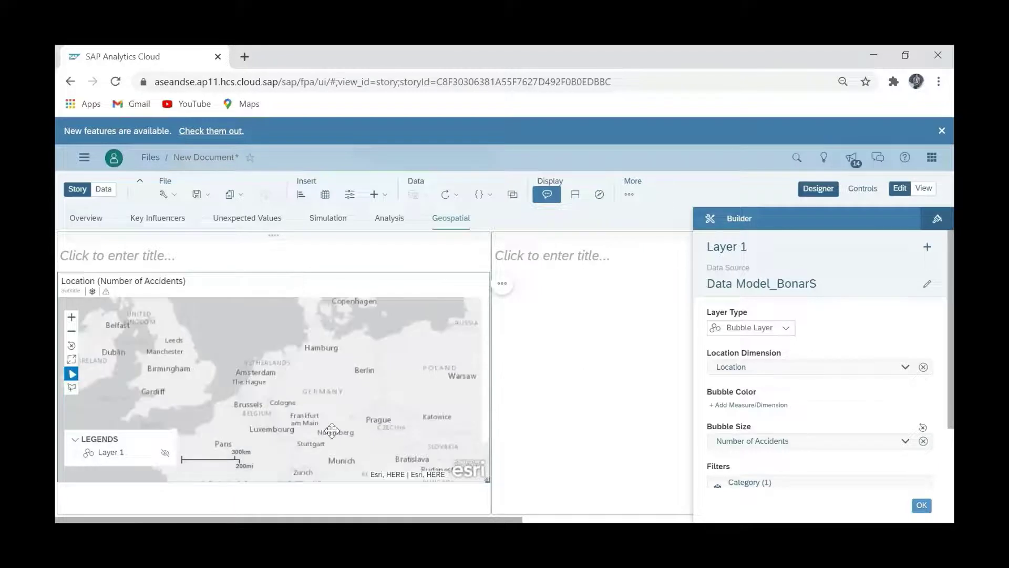
{"action": "scroll", "coordinate": [383, 385], "scroll_direction": "down", "scroll_amount": 1}
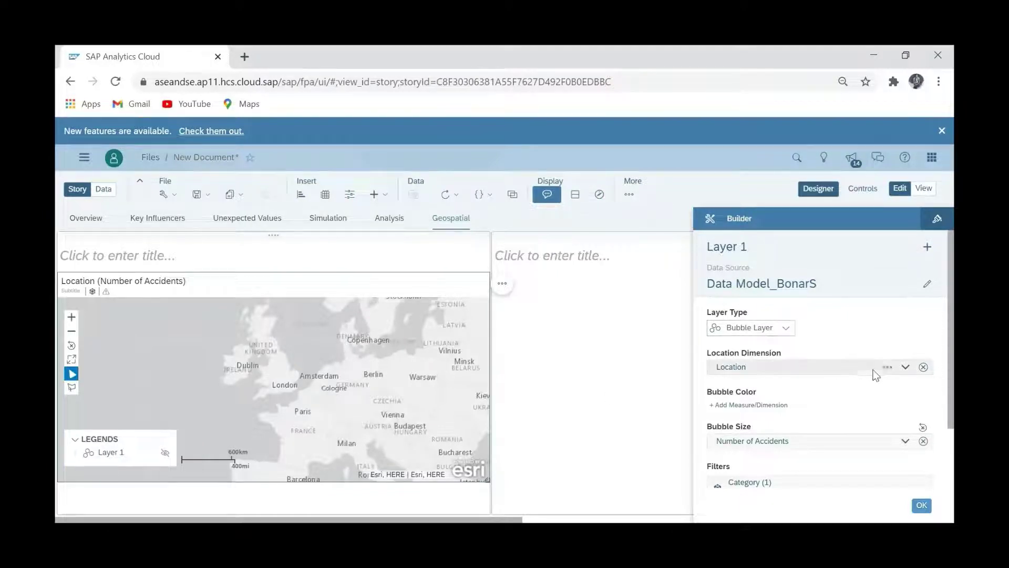
- Change the palette colour of the Location dimension in the bubble layer to light pink
{"action": "left_click", "coordinate": [904, 368]}
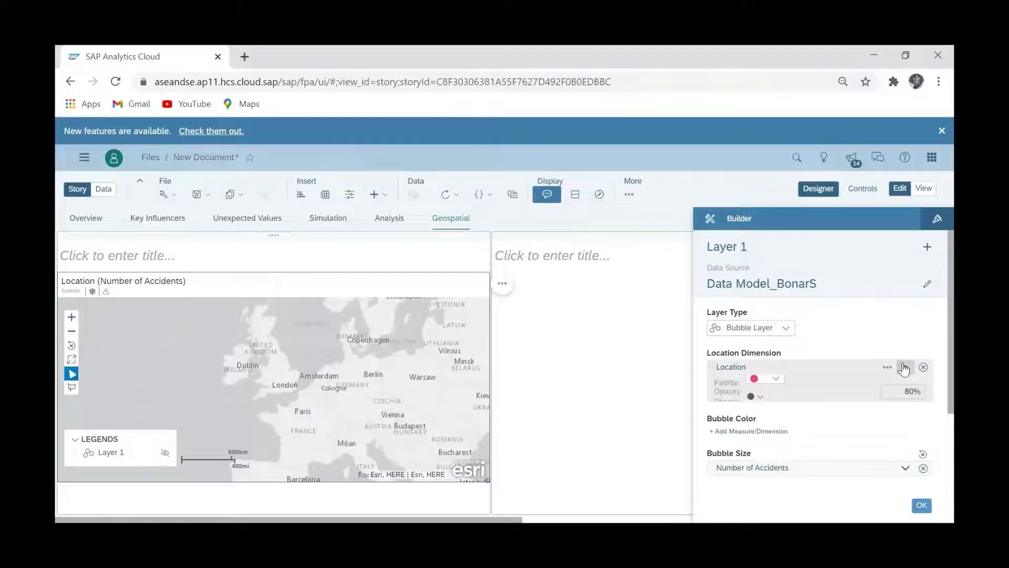
{"action": "left_click", "coordinate": [776, 384]}
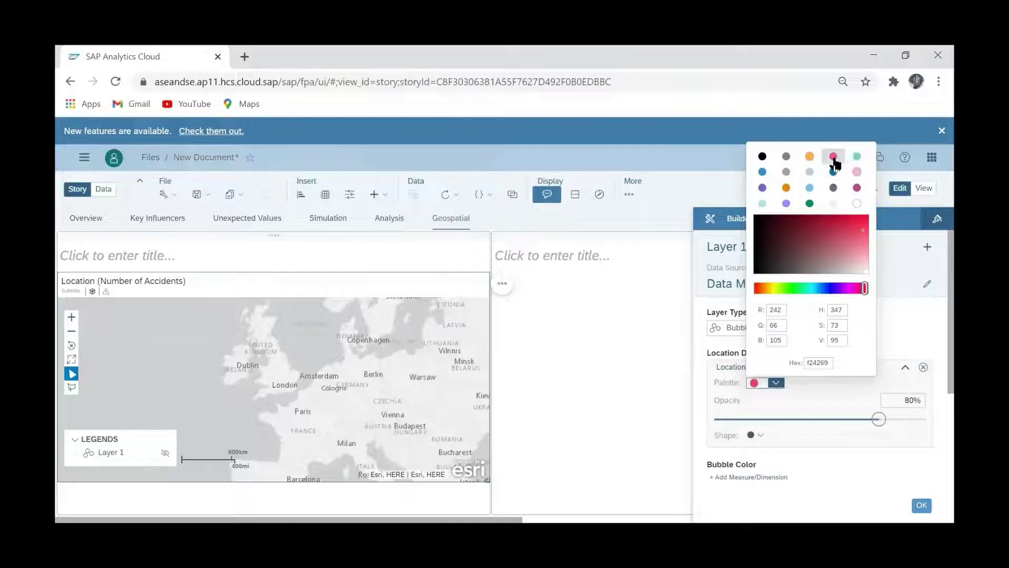
{"action": "left_click", "coordinate": [856, 173]}
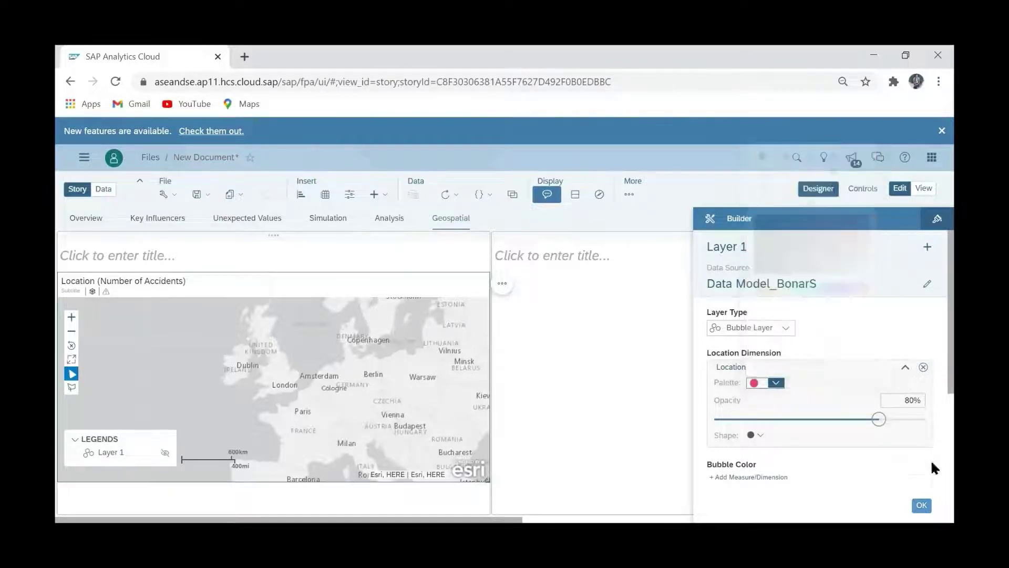
- Examine the world base map without the data layer, covering Europe, Asia, North America, South America and Africa
{"action": "scroll", "coordinate": [399, 371], "scroll_direction": "down", "scroll_amount": 1}
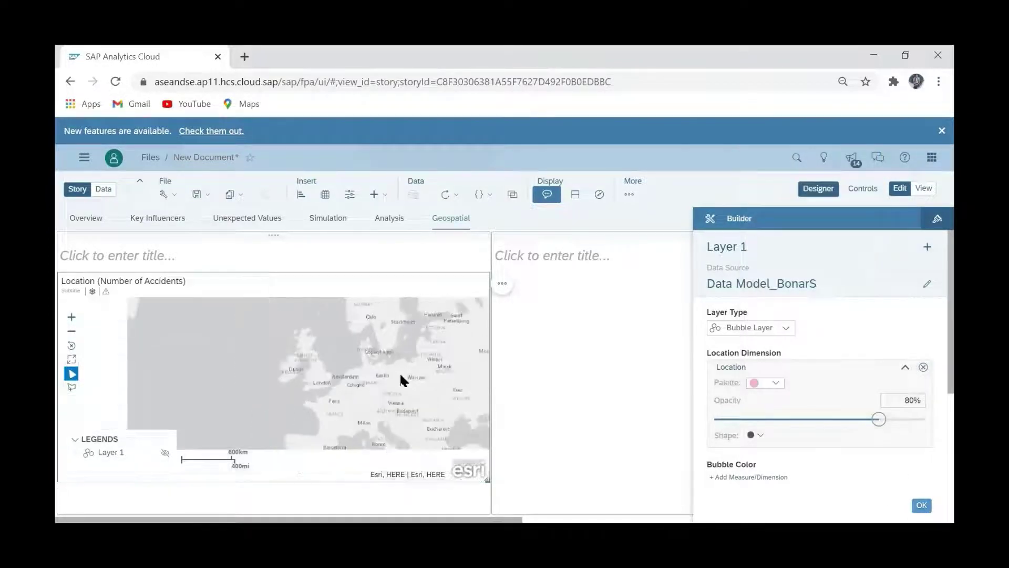
{"action": "scroll", "coordinate": [379, 381], "scroll_direction": "down", "scroll_amount": 2}
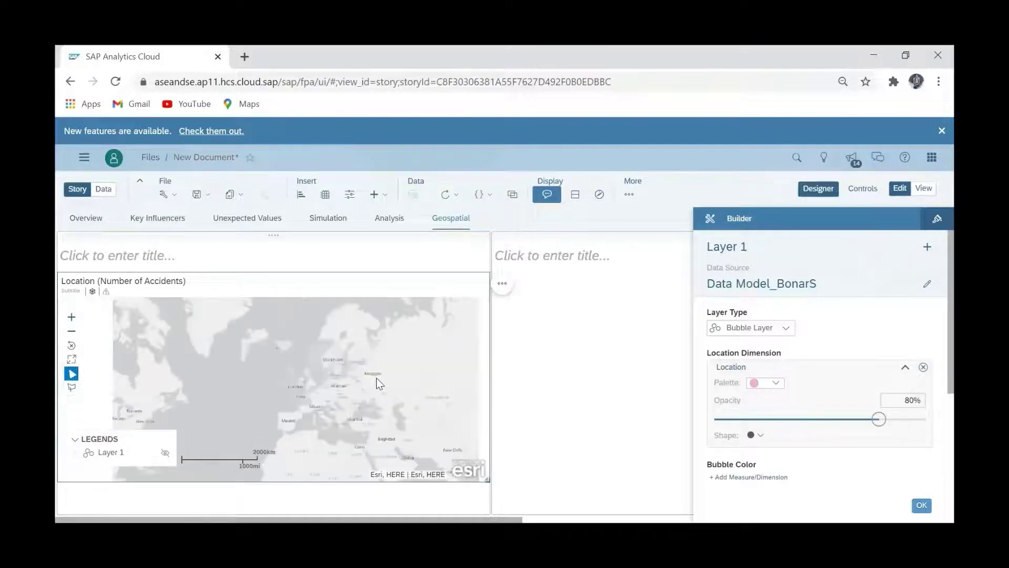
{"action": "scroll", "coordinate": [378, 379], "scroll_direction": "down", "scroll_amount": 1}
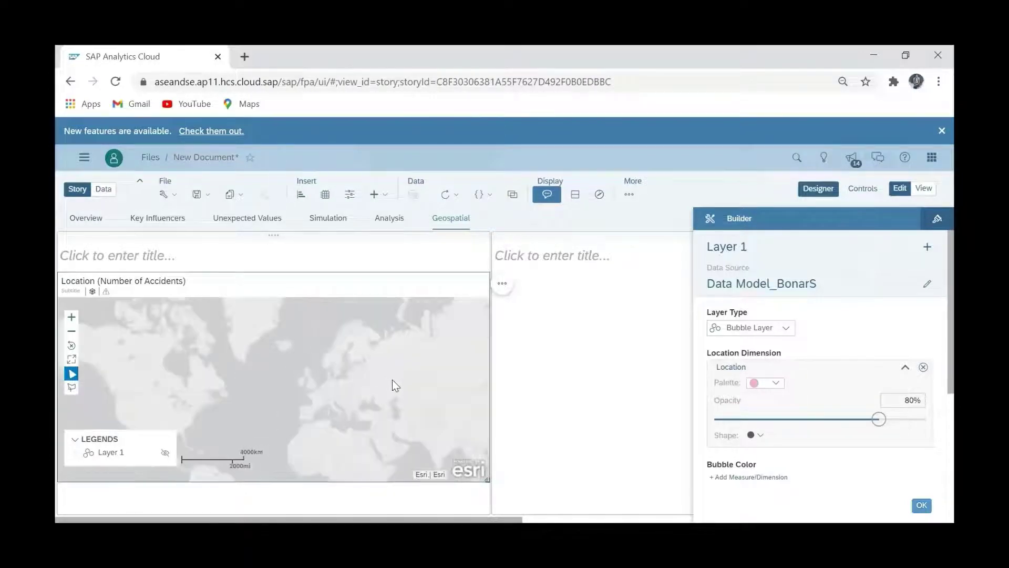
{"action": "left_click_drag", "start_coordinate": [396, 385], "coordinate": [274, 383]}
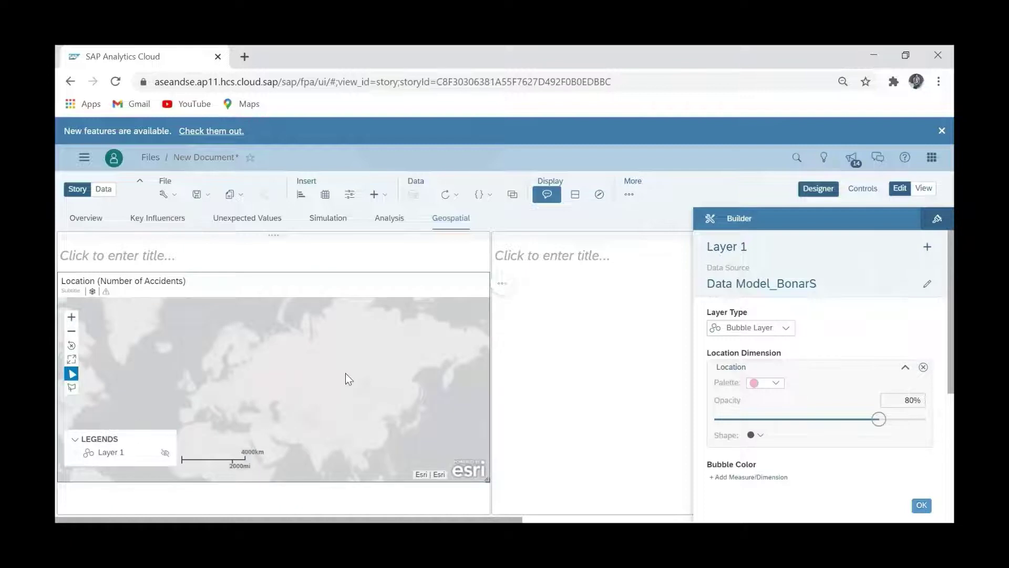
{"action": "scroll", "coordinate": [355, 373], "scroll_direction": "up", "scroll_amount": 1}
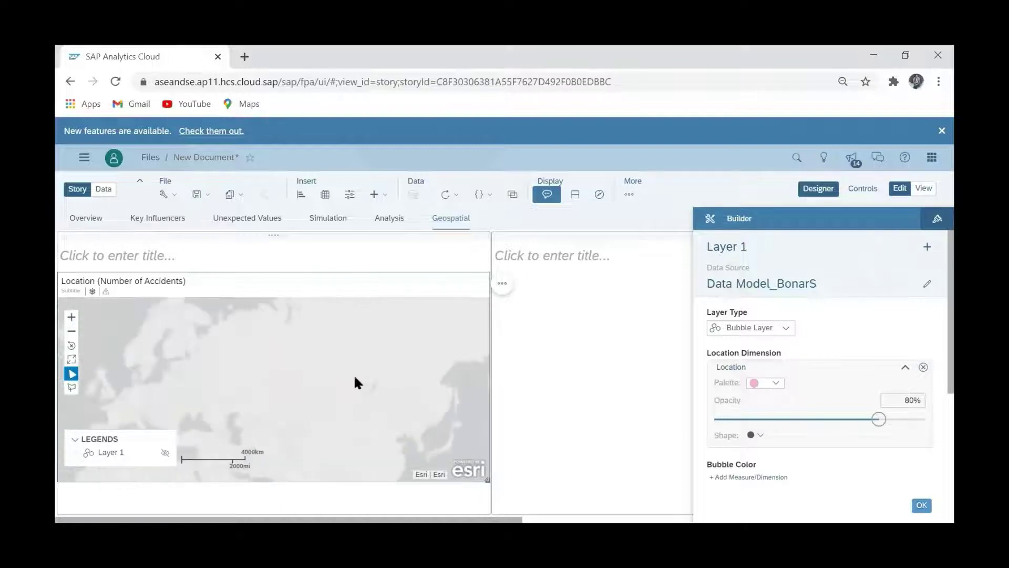
{"action": "scroll", "coordinate": [292, 392], "scroll_direction": "up", "scroll_amount": 1}
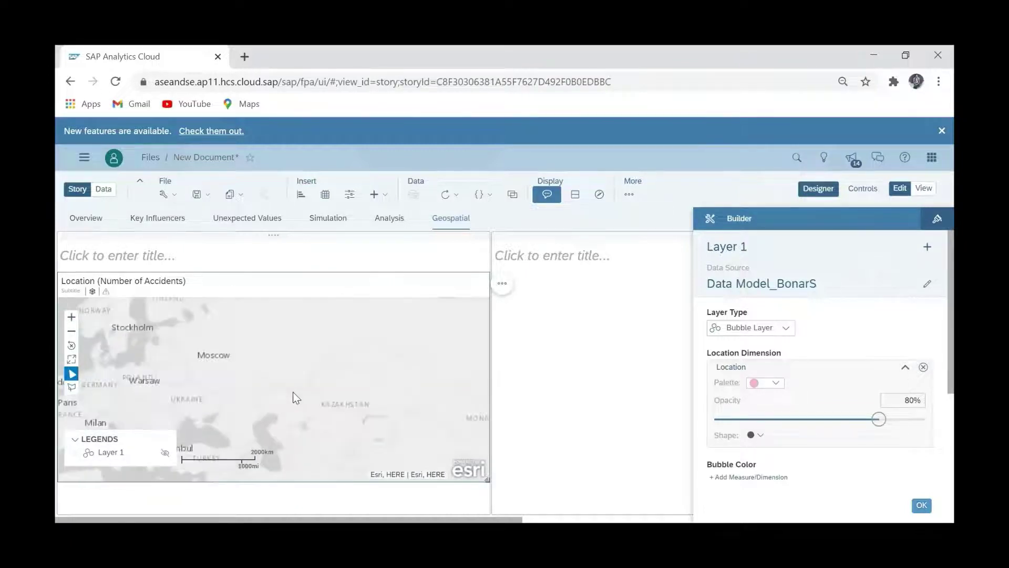
{"action": "scroll", "coordinate": [338, 374], "scroll_direction": "down", "scroll_amount": 2}
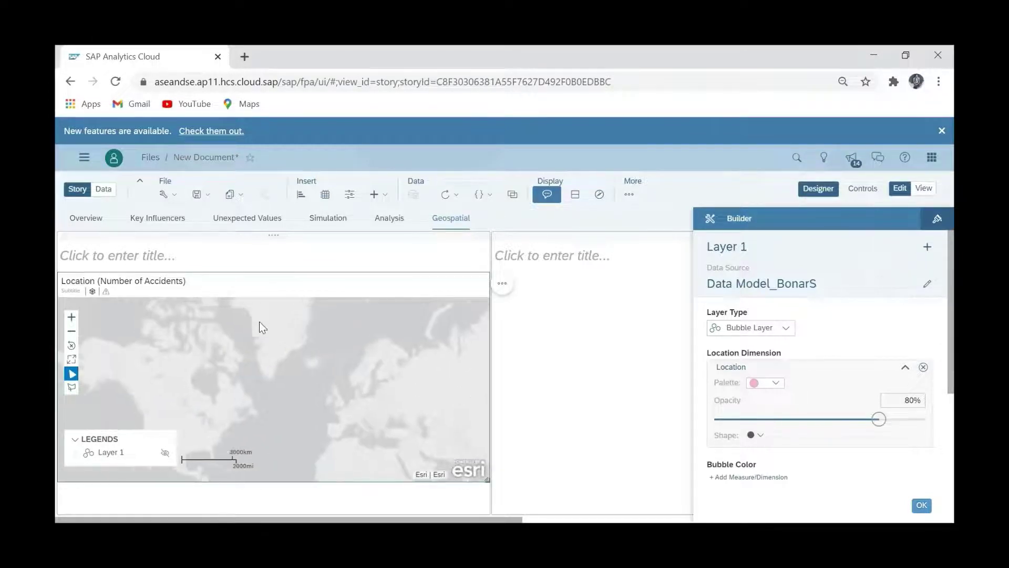
{"action": "scroll", "coordinate": [260, 322], "scroll_direction": "up", "scroll_amount": 1}
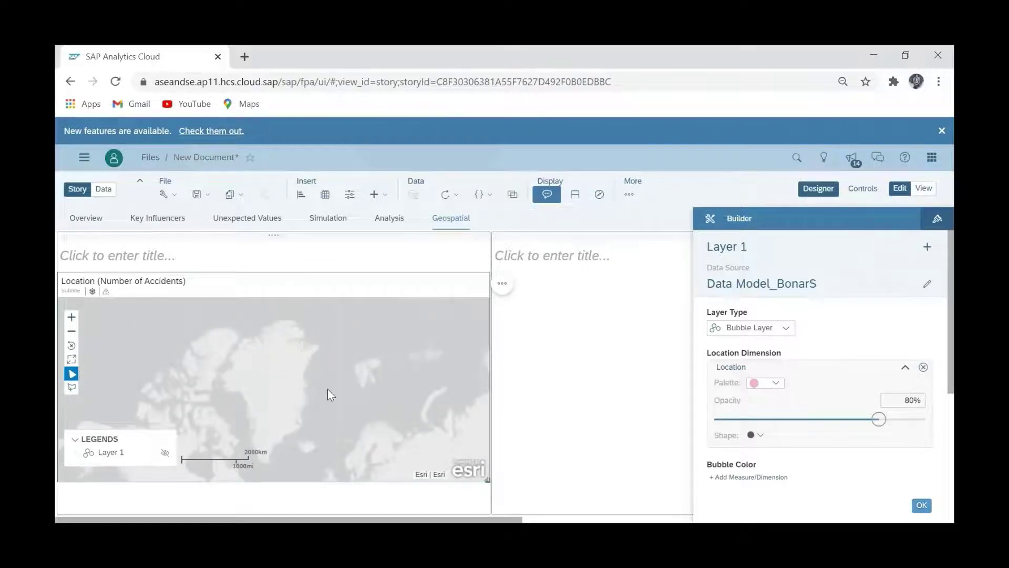
{"action": "scroll", "coordinate": [420, 343], "scroll_direction": "down", "scroll_amount": 1}
{"action": "left_click_drag", "start_coordinate": [316, 375], "coordinate": [328, 344]}
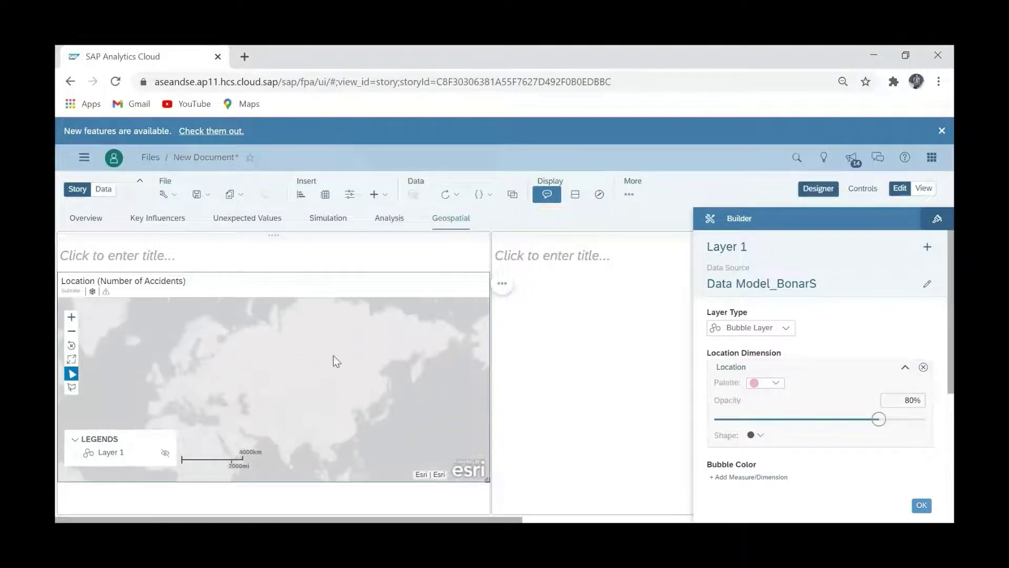
{"action": "left_click_drag", "start_coordinate": [408, 406], "coordinate": [293, 405]}
{"action": "left_click_drag", "start_coordinate": [406, 395], "coordinate": [434, 387]}
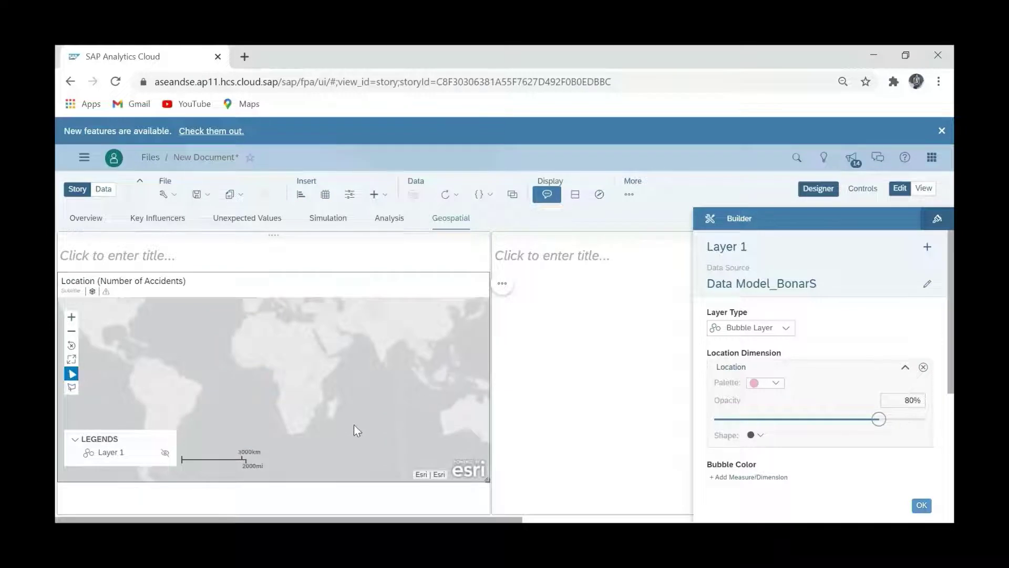
- Make Layer 1 visible on the map again and inspect the recoloured bubbles over the United Kingdom
{"action": "left_click", "coordinate": [161, 457]}
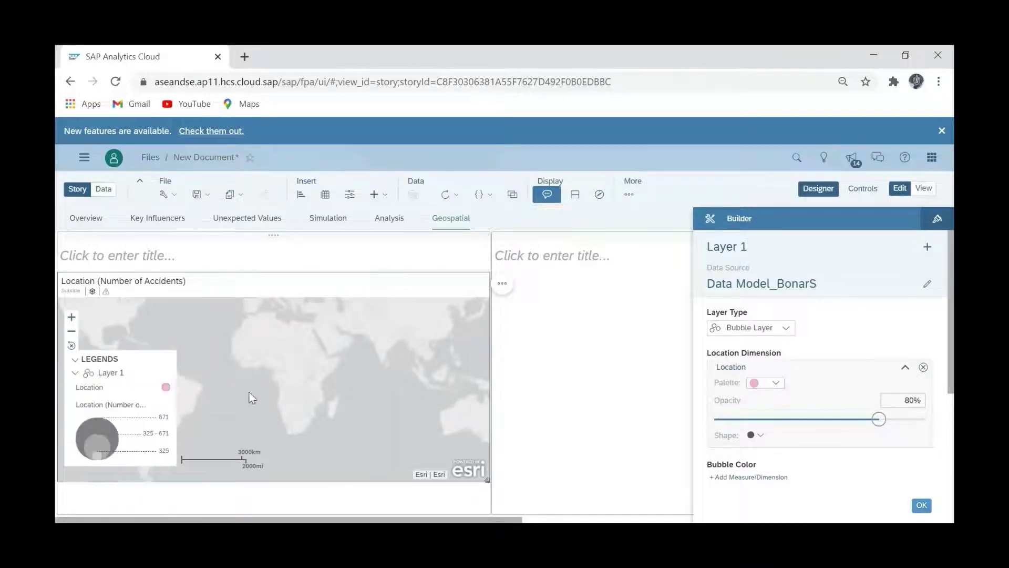
{"action": "left_click_drag", "start_coordinate": [389, 363], "coordinate": [391, 469]}
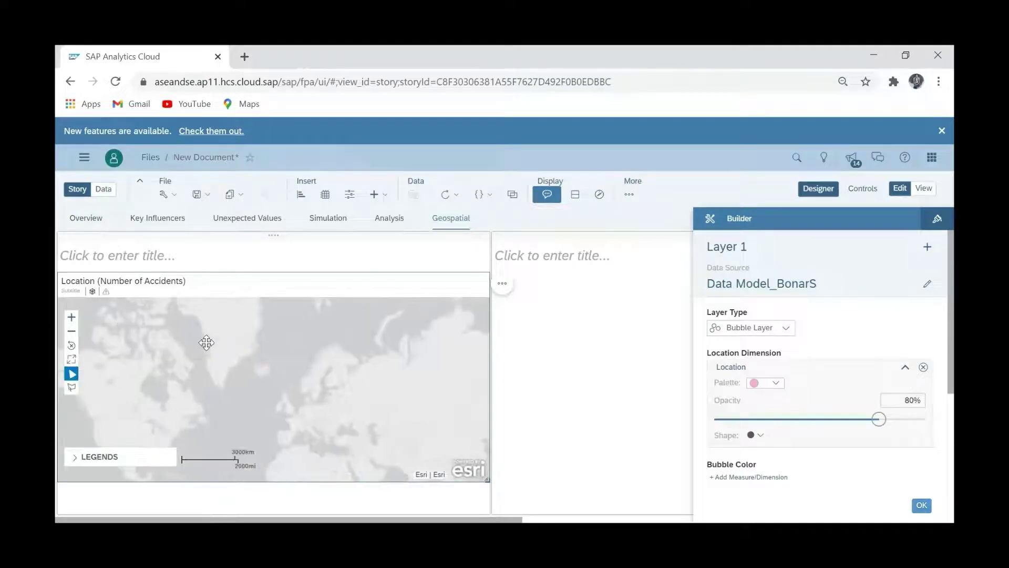
{"action": "scroll", "coordinate": [329, 390], "scroll_direction": "up", "scroll_amount": 3}
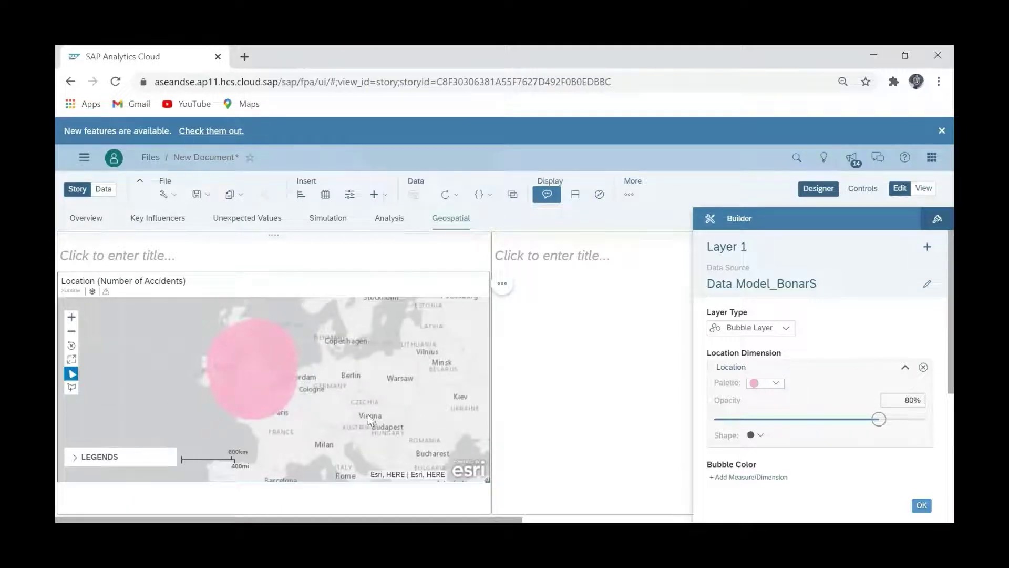
{"action": "scroll", "coordinate": [320, 389], "scroll_direction": "up", "scroll_amount": 1}
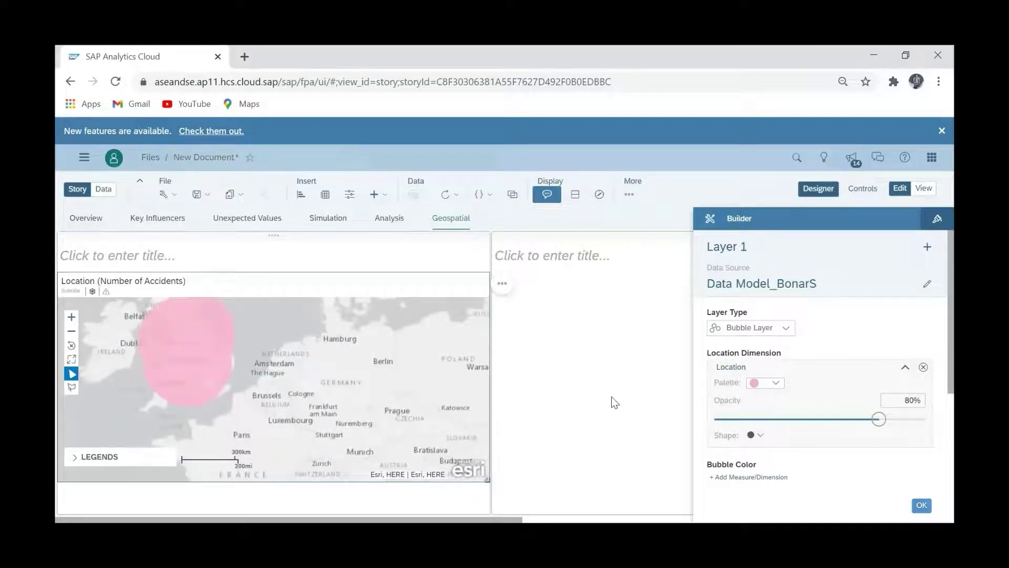
- Set the Location dimension's marker shape to the hollow map pin and check the markers over the United Kingdom
{"action": "scroll", "coordinate": [772, 434], "scroll_direction": "down", "scroll_amount": 2}
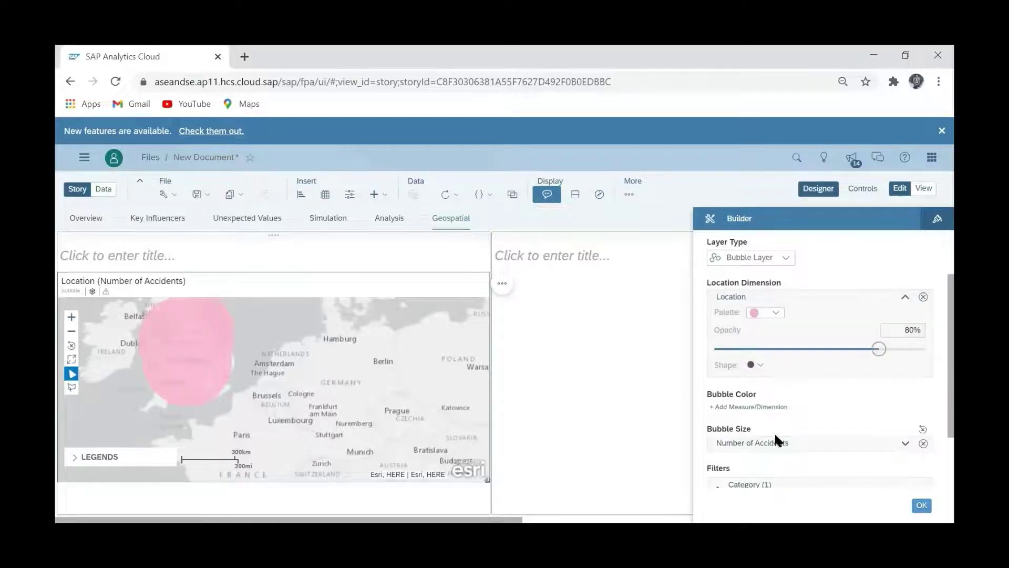
{"action": "left_click", "coordinate": [761, 366]}
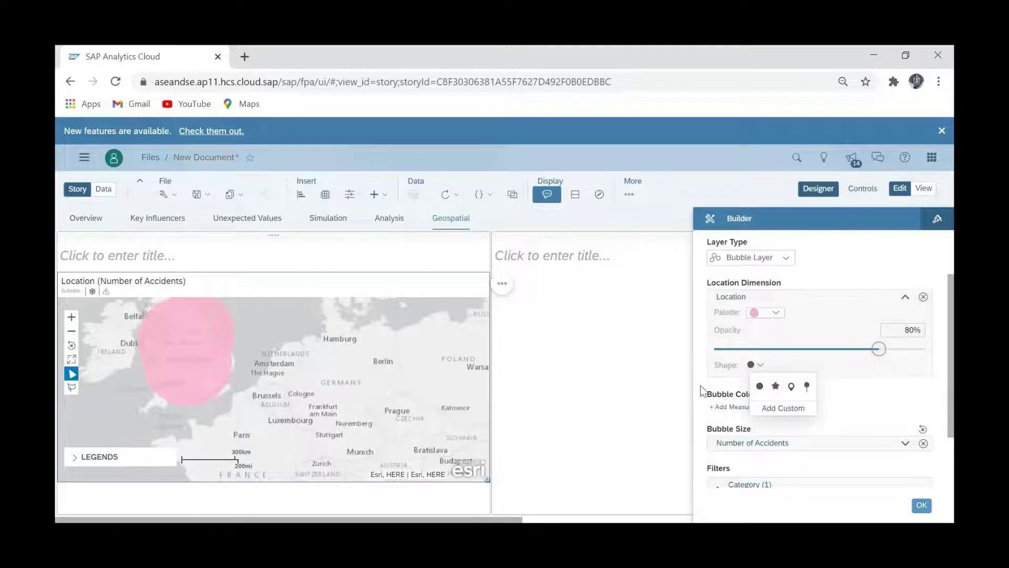
{"action": "left_click", "coordinate": [790, 386]}
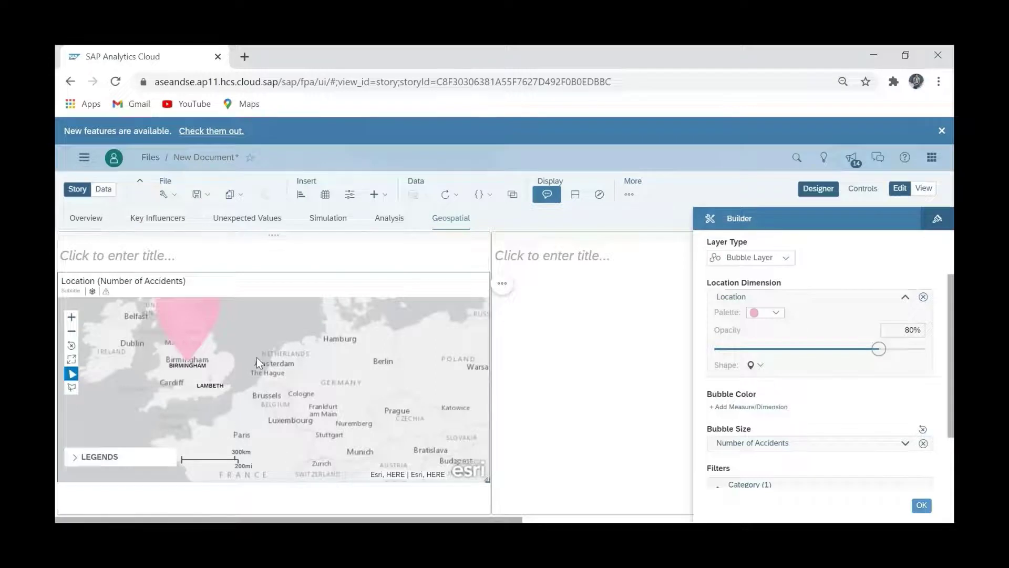
{"action": "left_click_drag", "start_coordinate": [256, 357], "coordinate": [354, 371]}
{"action": "scroll", "coordinate": [354, 370], "scroll_direction": "up", "scroll_amount": 5}
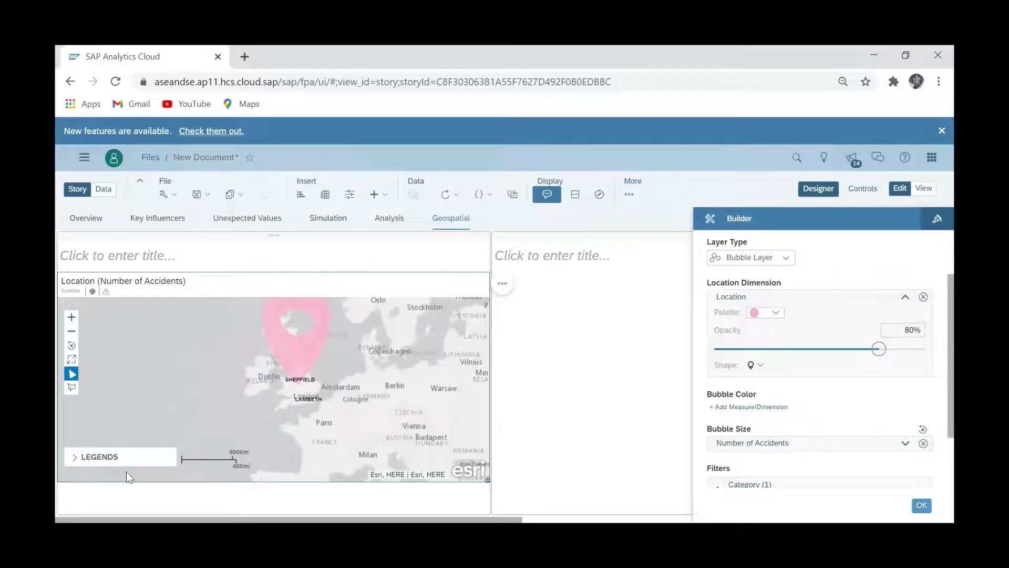
- Inspect the map's legend and pin markers over Europe, and apply the Layer 1 settings
{"action": "left_click", "coordinate": [79, 460]}
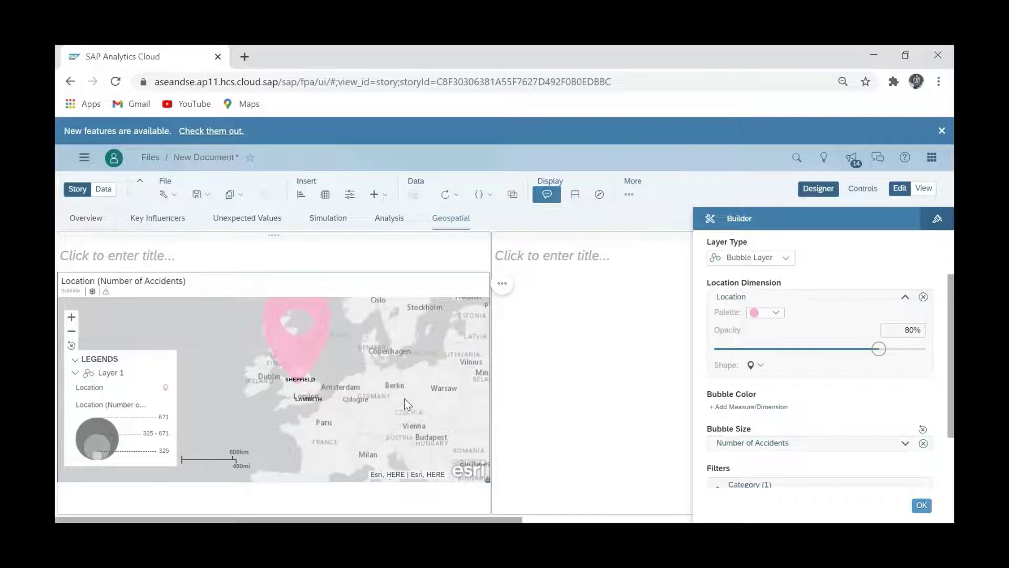
{"action": "scroll", "coordinate": [784, 417], "scroll_direction": "down", "scroll_amount": 3}
{"action": "scroll", "coordinate": [797, 437], "scroll_direction": "up", "scroll_amount": 5}
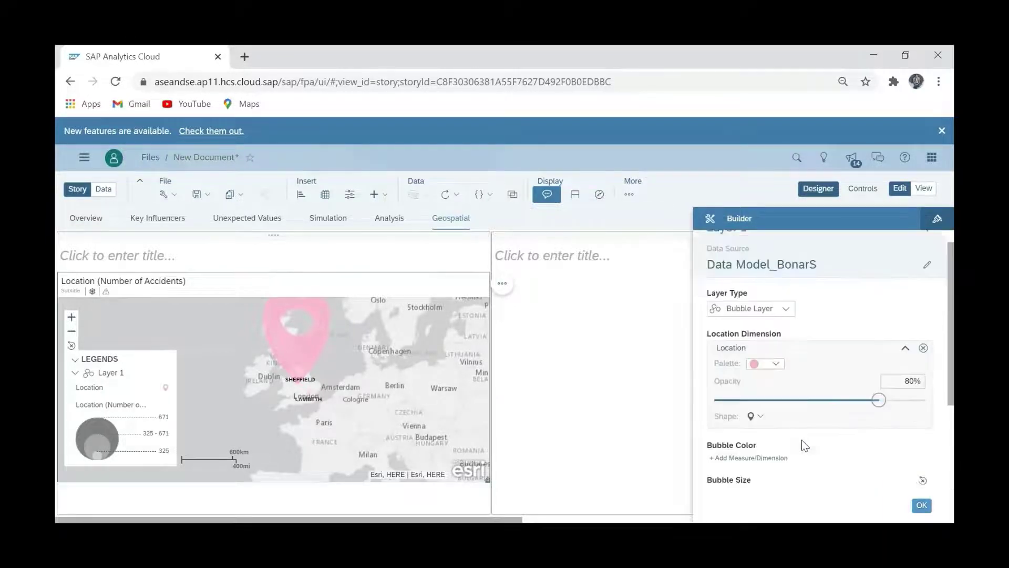
{"action": "scroll", "coordinate": [802, 439], "scroll_direction": "up", "scroll_amount": 1}
{"action": "scroll", "coordinate": [411, 384], "scroll_direction": "up", "scroll_amount": 2}
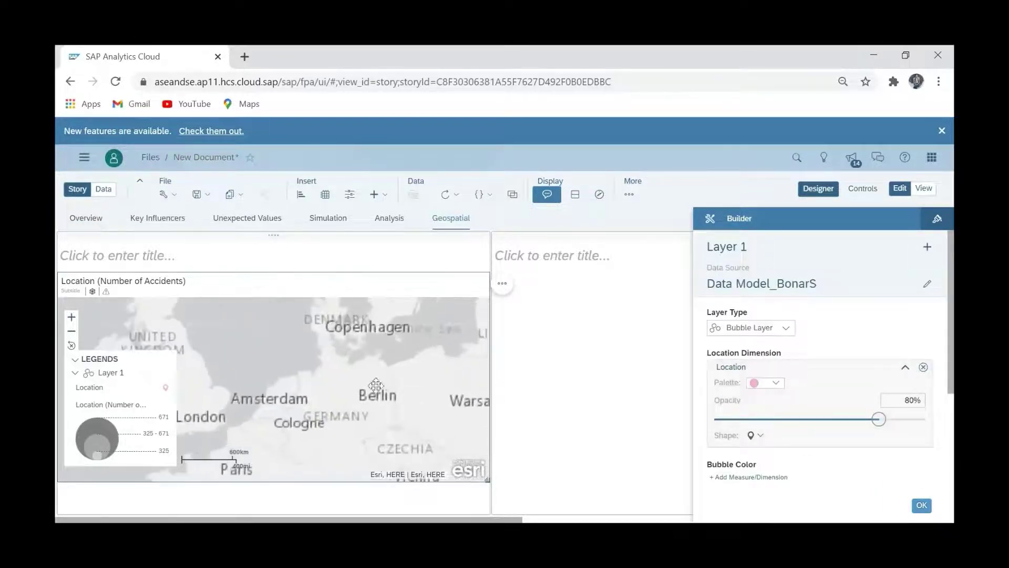
{"action": "scroll", "coordinate": [368, 381], "scroll_direction": "down", "scroll_amount": 1}
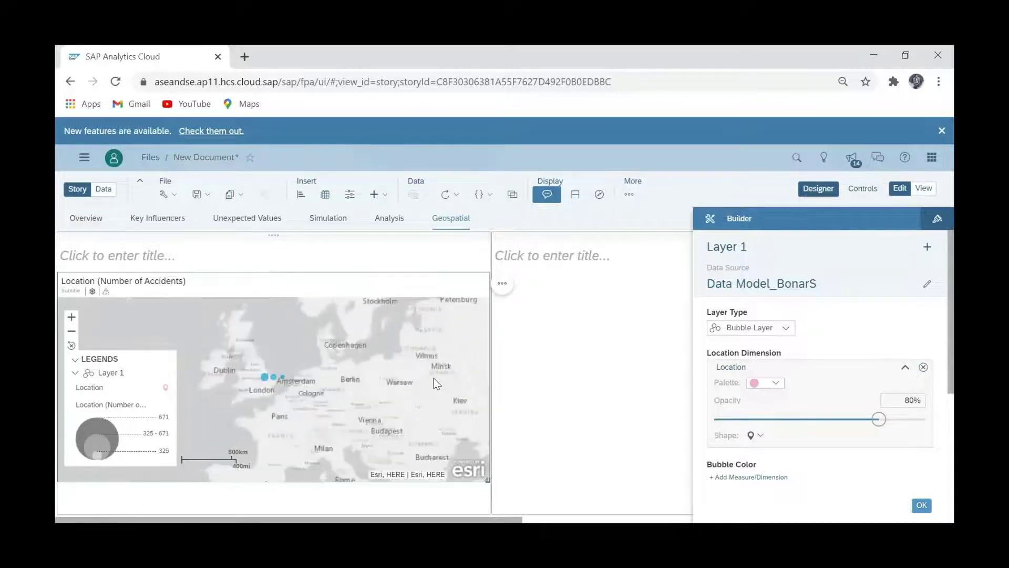
{"action": "left_click_drag", "start_coordinate": [445, 372], "coordinate": [417, 371]}
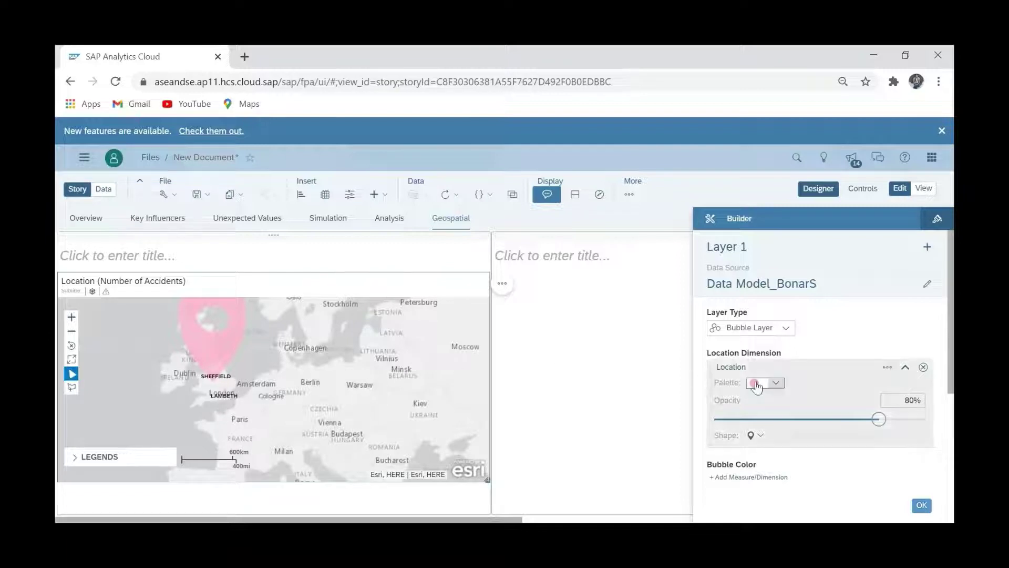
{"action": "left_click", "coordinate": [922, 505]}
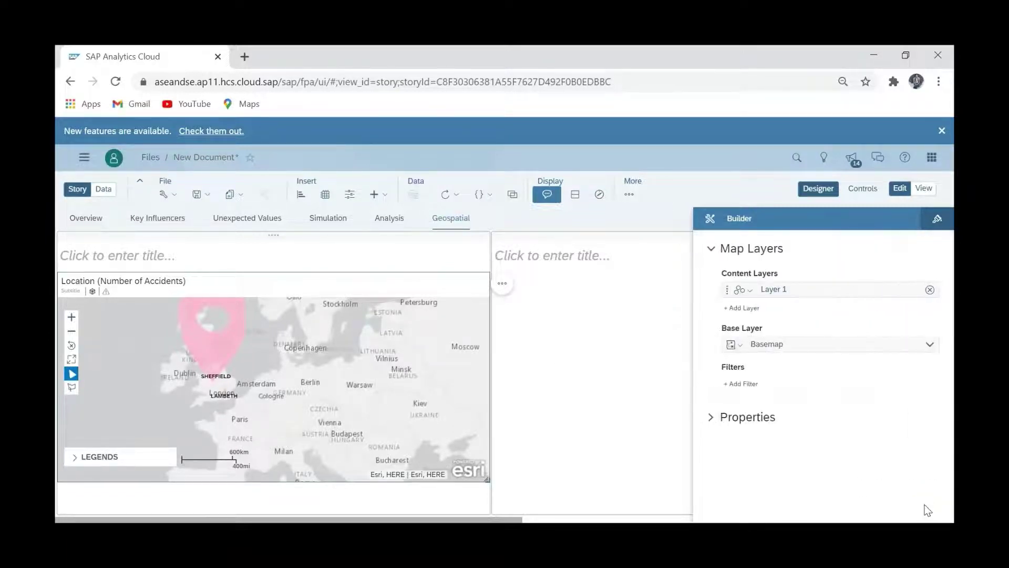
- Set the geo map's base layer to the Streets style
{"action": "left_click", "coordinate": [741, 346]}
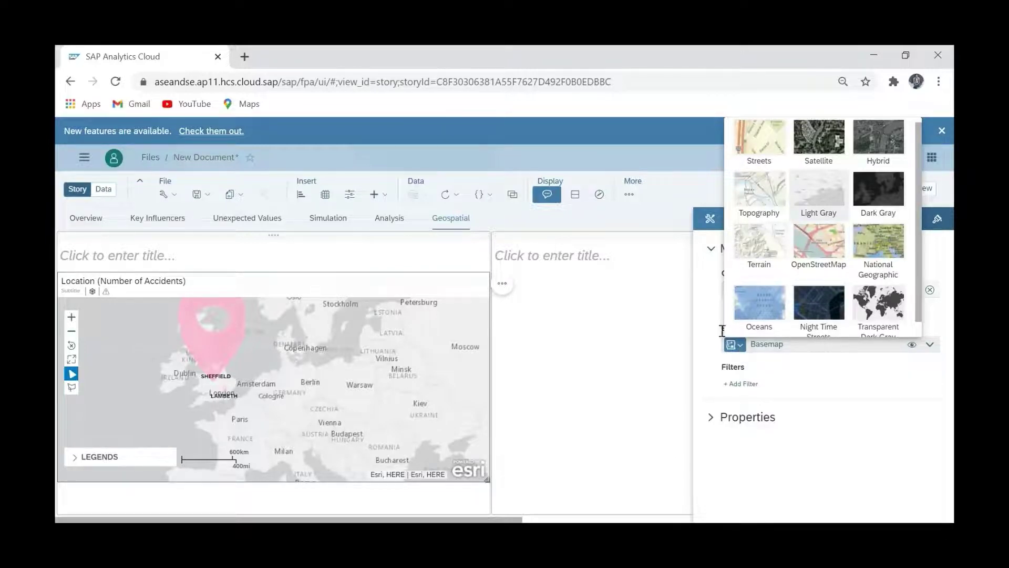
{"action": "scroll", "coordinate": [813, 281], "scroll_direction": "up", "scroll_amount": 1}
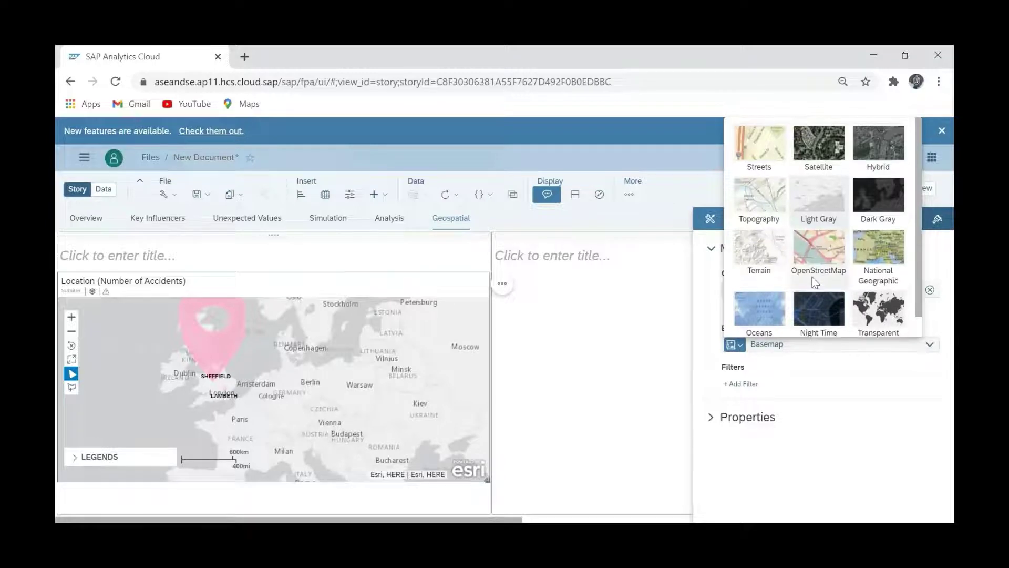
{"action": "left_click", "coordinate": [775, 163]}
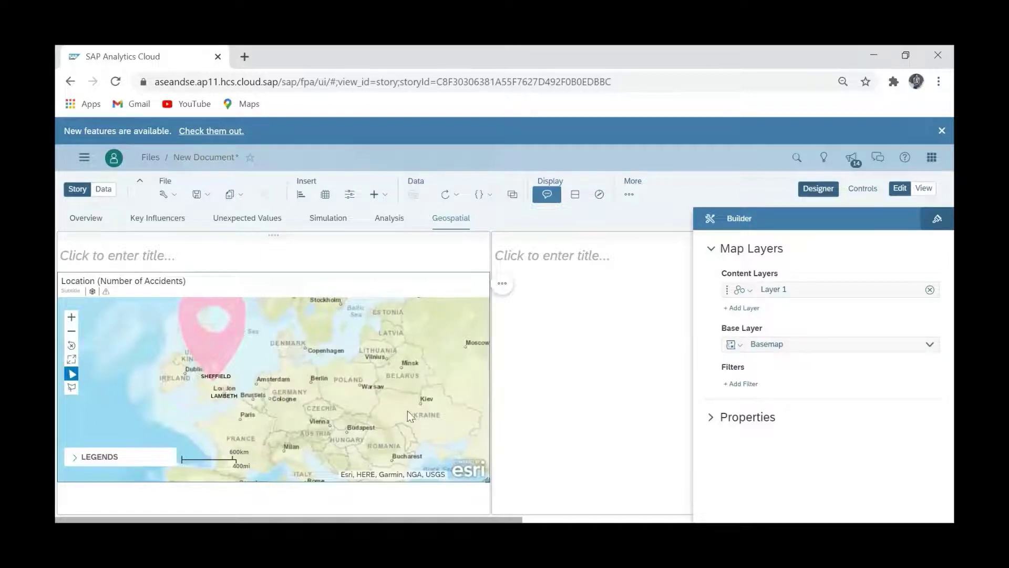
- Switch the geo map's base layer to Topography and view it around Europe
{"action": "left_click", "coordinate": [738, 345]}
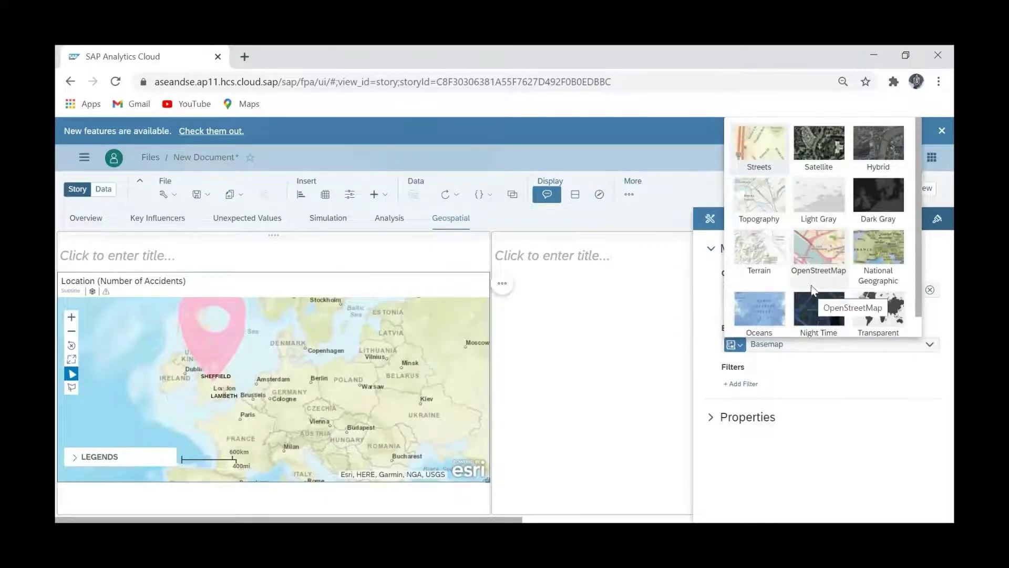
{"action": "left_click", "coordinate": [758, 196]}
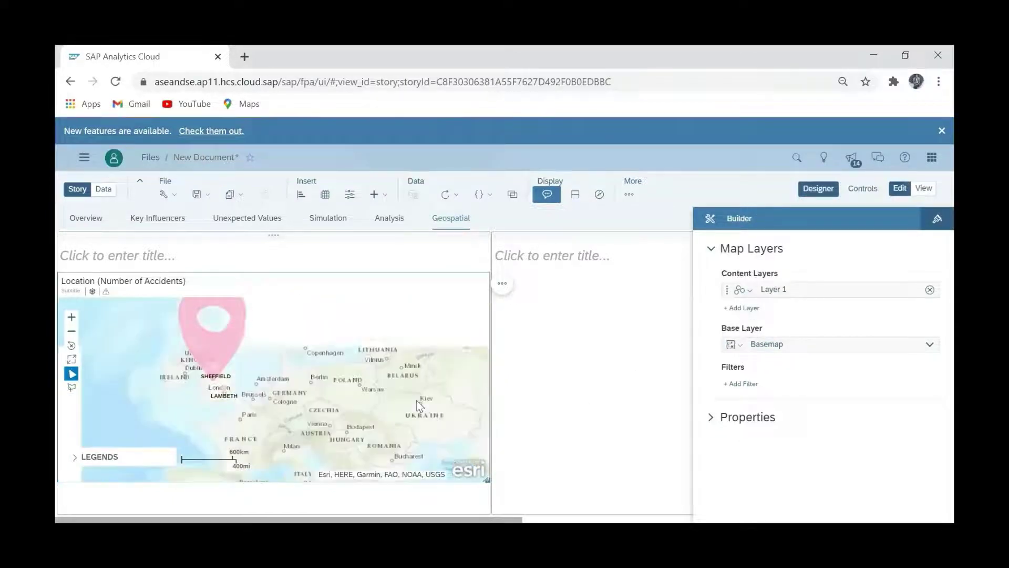
{"action": "scroll", "coordinate": [419, 392], "scroll_direction": "down", "scroll_amount": 2}
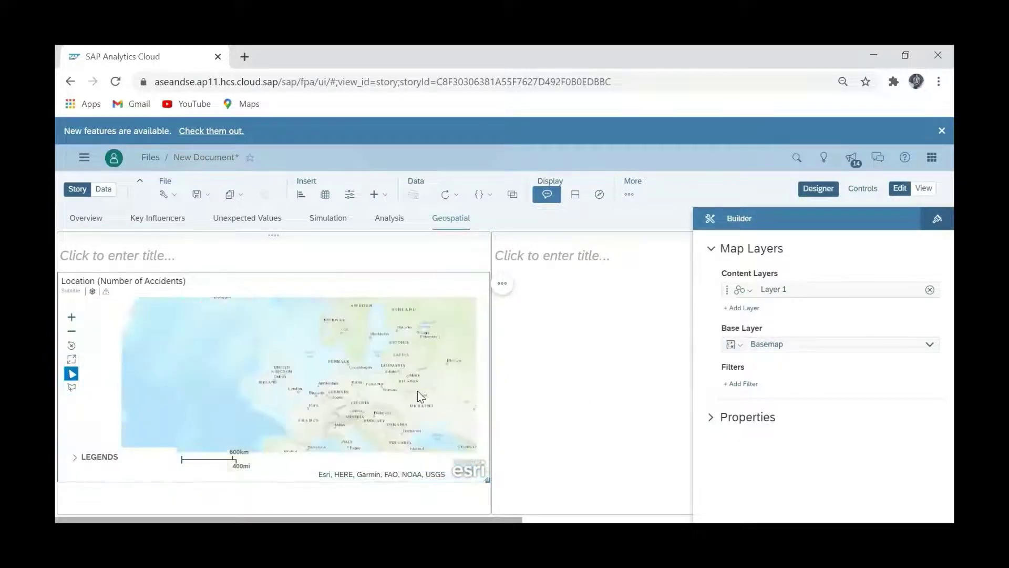
{"action": "scroll", "coordinate": [419, 391], "scroll_direction": "up", "scroll_amount": 2}
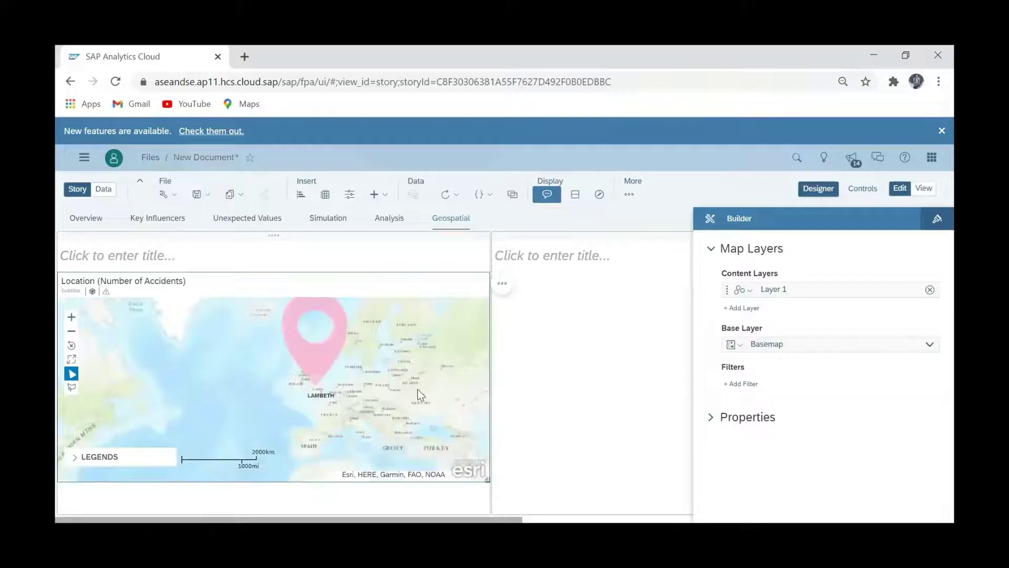
{"action": "scroll", "coordinate": [337, 383], "scroll_direction": "up", "scroll_amount": 1}
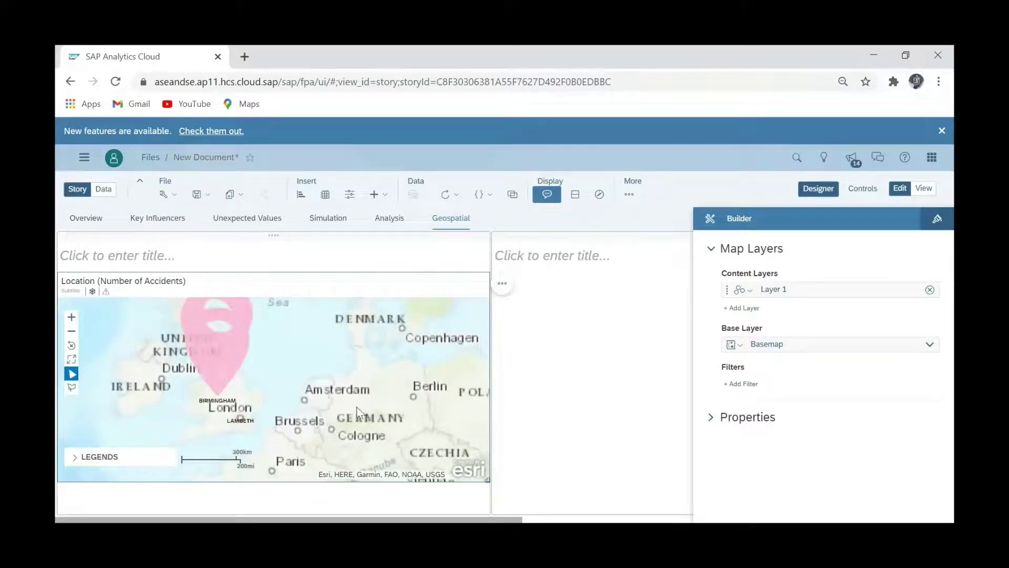
- Examine the map of England at several scales, from the Midlands to the east coast and London
{"action": "scroll", "coordinate": [373, 372], "scroll_direction": "up", "scroll_amount": 1}
{"action": "left_click_drag", "start_coordinate": [173, 383], "coordinate": [316, 379]}
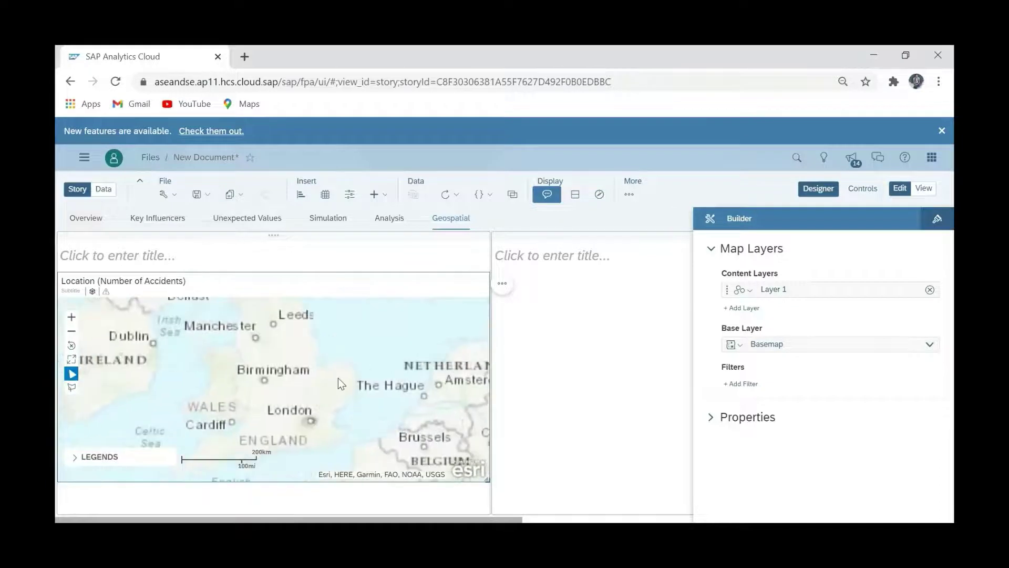
{"action": "scroll", "coordinate": [339, 378], "scroll_direction": "up", "scroll_amount": 1}
{"action": "scroll", "coordinate": [349, 370], "scroll_direction": "up", "scroll_amount": 1}
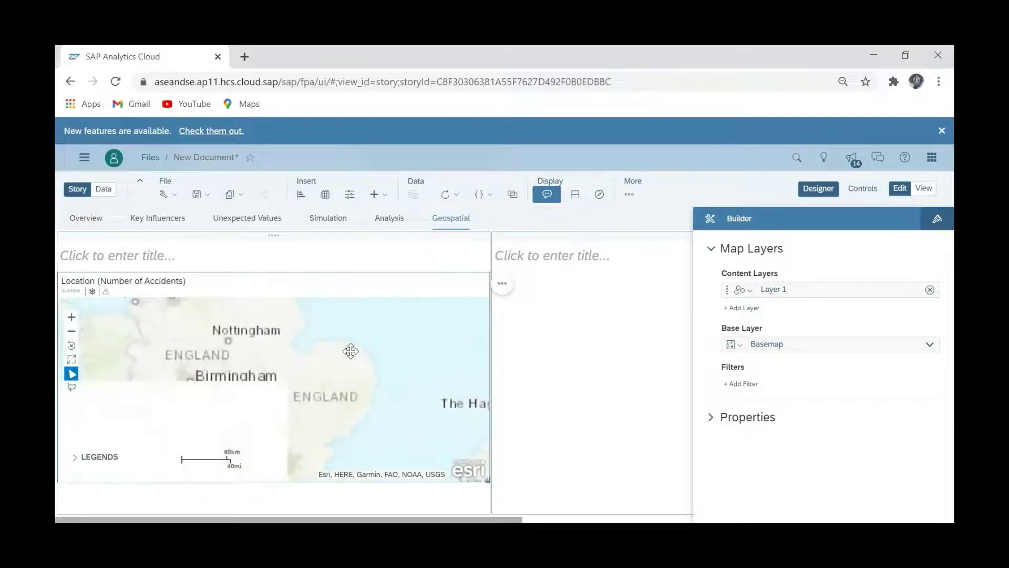
{"action": "scroll", "coordinate": [344, 376], "scroll_direction": "up", "scroll_amount": 2}
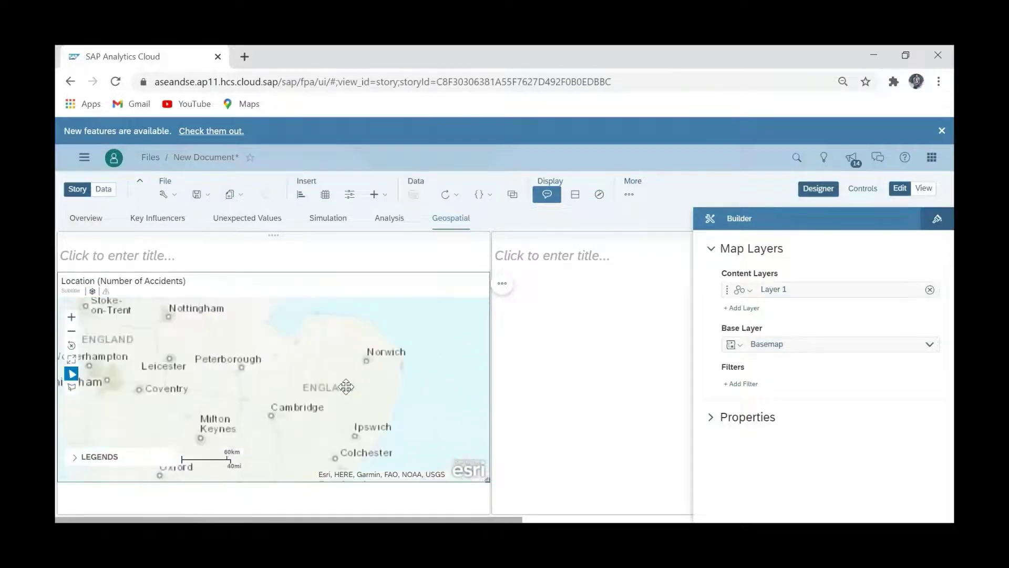
{"action": "scroll", "coordinate": [339, 373], "scroll_direction": "down", "scroll_amount": 2}
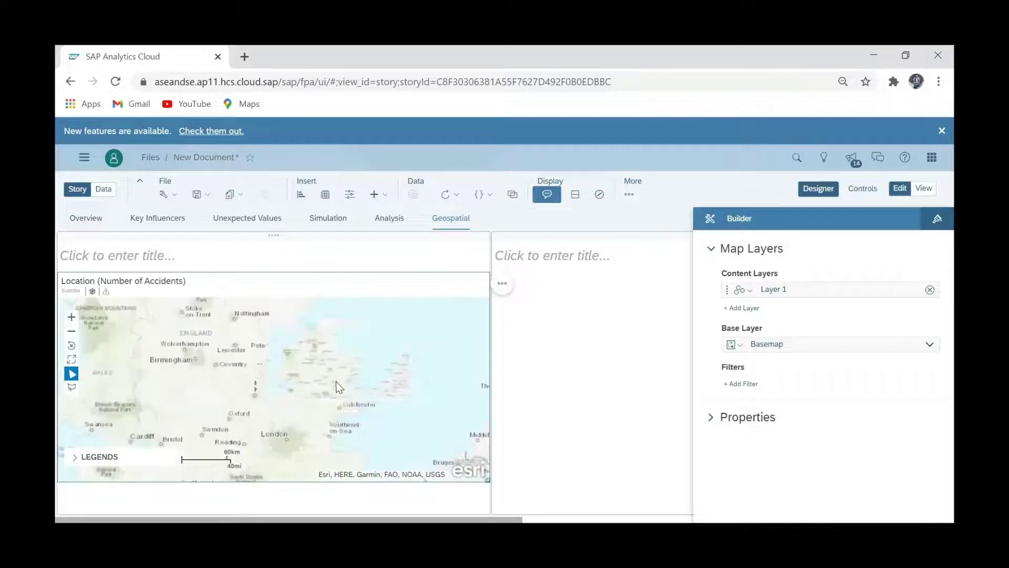
{"action": "scroll", "coordinate": [349, 389], "scroll_direction": "up", "scroll_amount": 1}
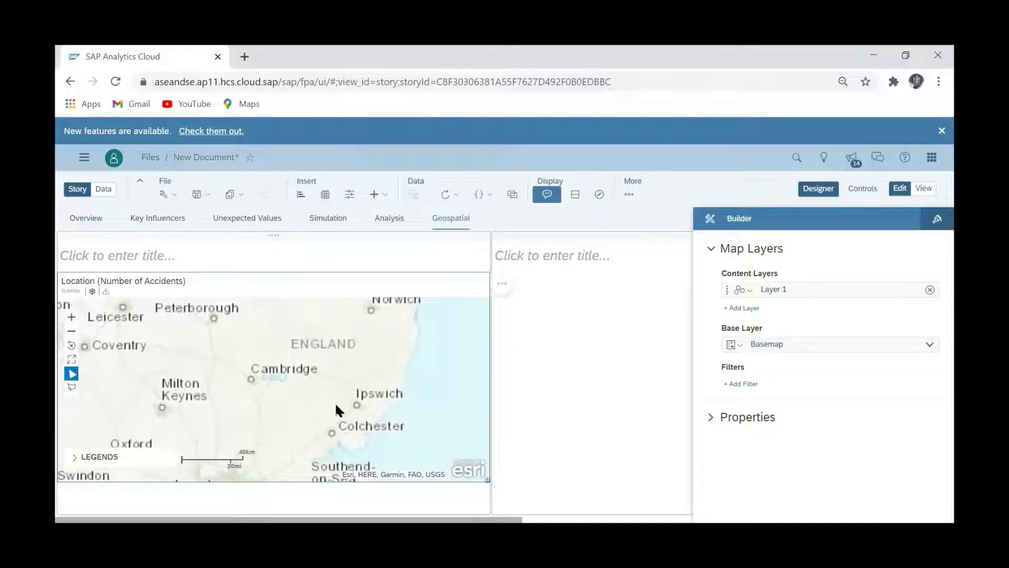
{"action": "left_click_drag", "start_coordinate": [336, 410], "coordinate": [364, 386]}
{"action": "scroll", "coordinate": [362, 387], "scroll_direction": "down", "scroll_amount": 2}
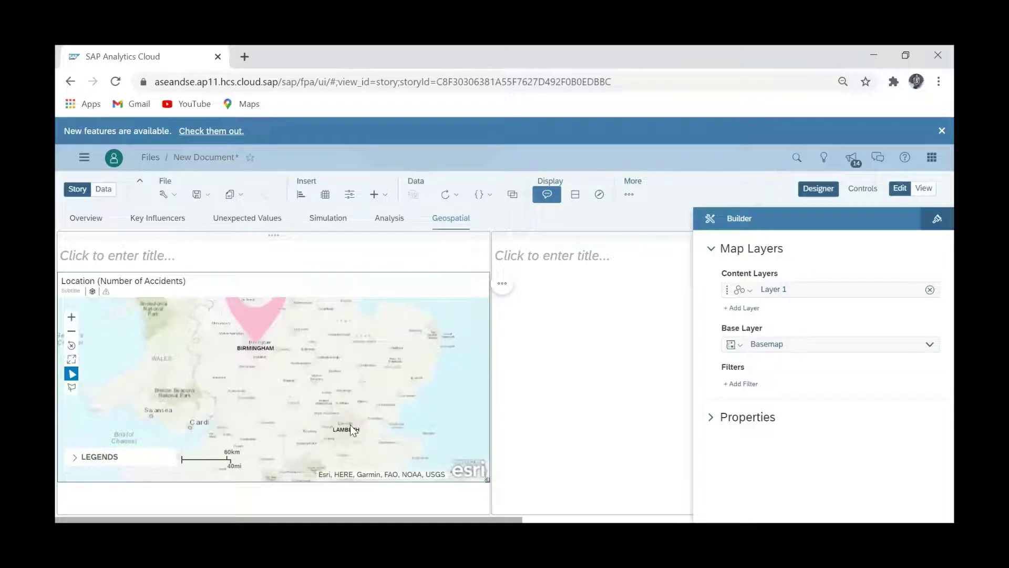
- Examine the accident locations in and around London, including Lambeth and Westminster, down to street level
{"action": "scroll", "coordinate": [361, 420], "scroll_direction": "up", "scroll_amount": 2}
{"action": "scroll", "coordinate": [361, 421], "scroll_direction": "up", "scroll_amount": 1}
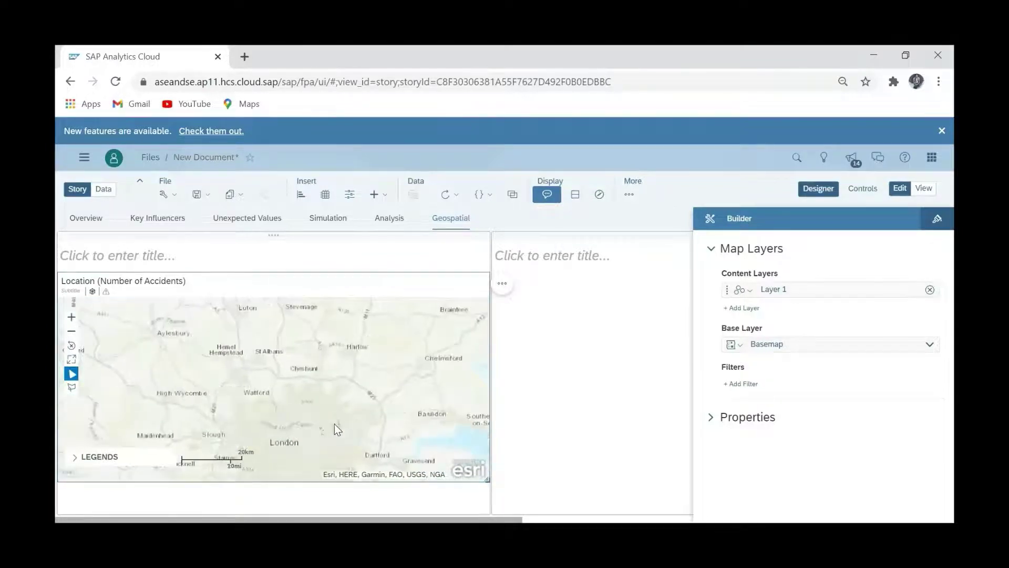
{"action": "scroll", "coordinate": [335, 424], "scroll_direction": "up", "scroll_amount": 1}
{"action": "left_click_drag", "start_coordinate": [338, 421], "coordinate": [359, 364]}
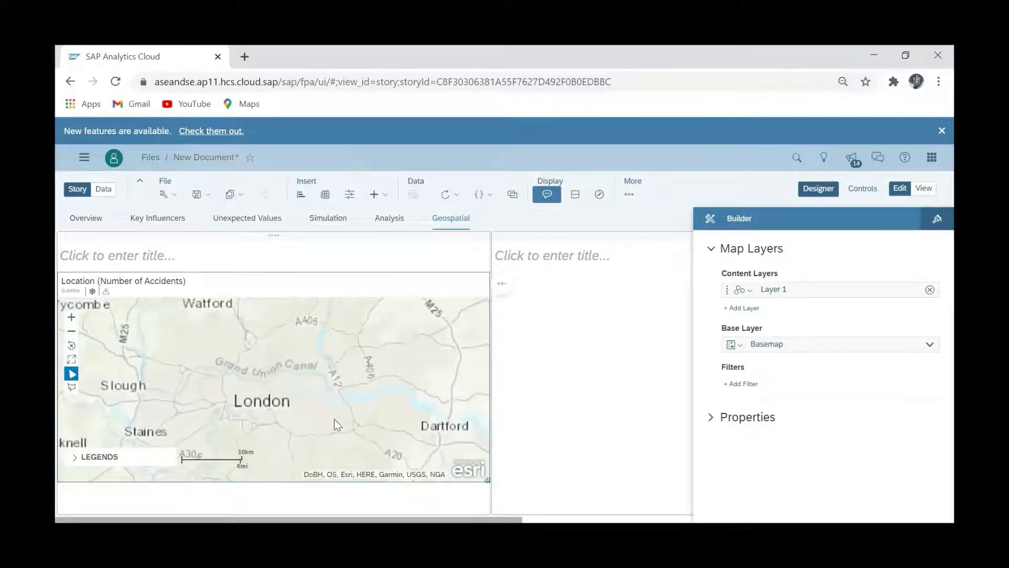
{"action": "scroll", "coordinate": [334, 418], "scroll_direction": "up", "scroll_amount": 1}
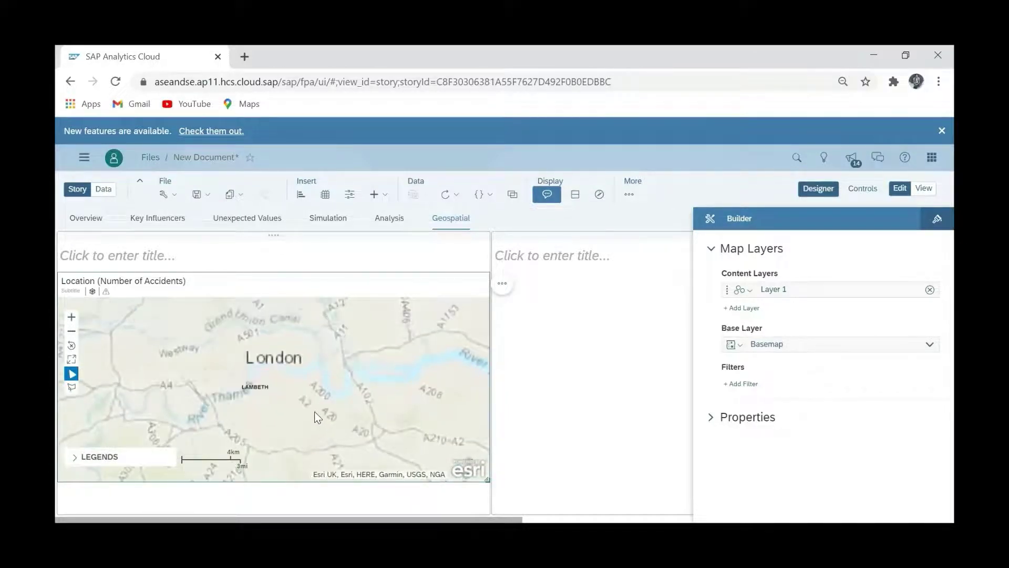
{"action": "scroll", "coordinate": [272, 399], "scroll_direction": "up", "scroll_amount": 1}
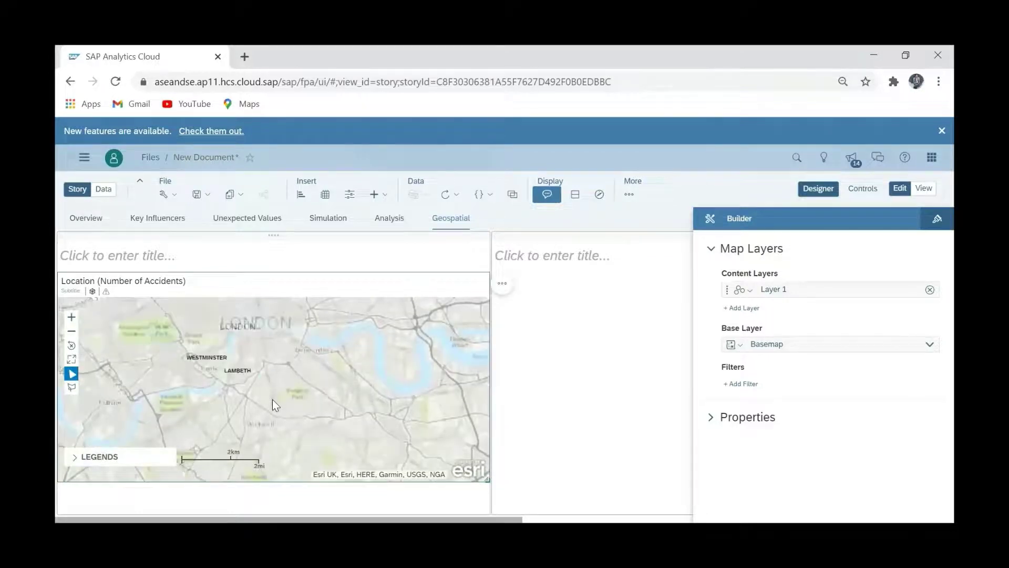
{"action": "scroll", "coordinate": [287, 398], "scroll_direction": "up", "scroll_amount": 1}
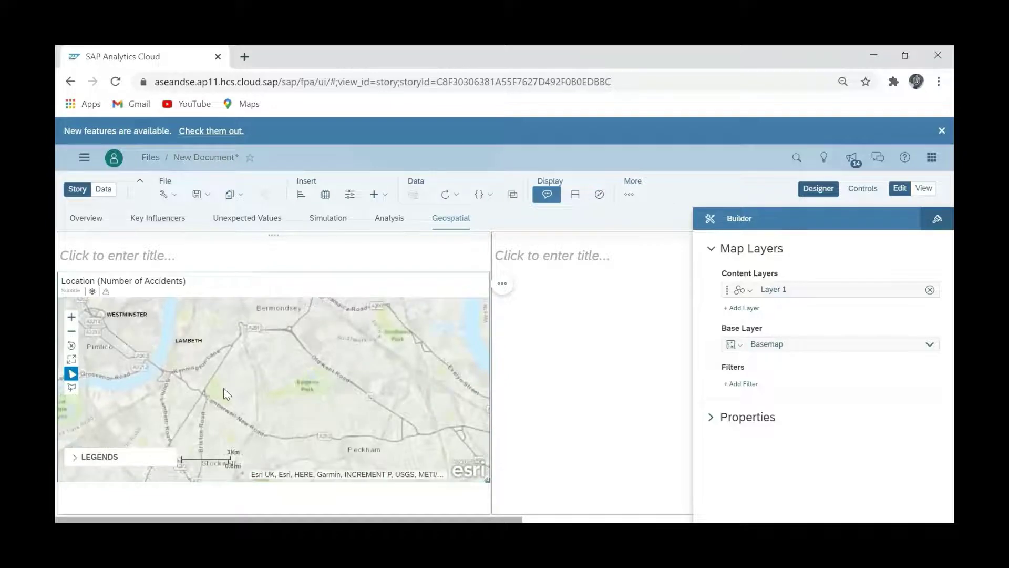
{"action": "scroll", "coordinate": [226, 392], "scroll_direction": "down", "scroll_amount": 1}
{"action": "scroll", "coordinate": [228, 394], "scroll_direction": "down", "scroll_amount": 4}
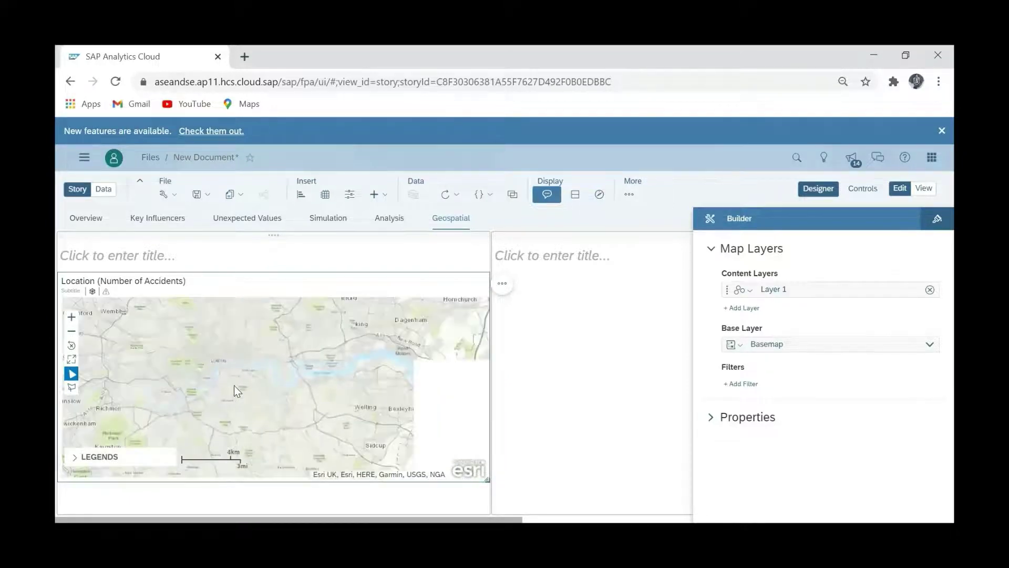
{"action": "mouse_move", "coordinate": [235, 386]}
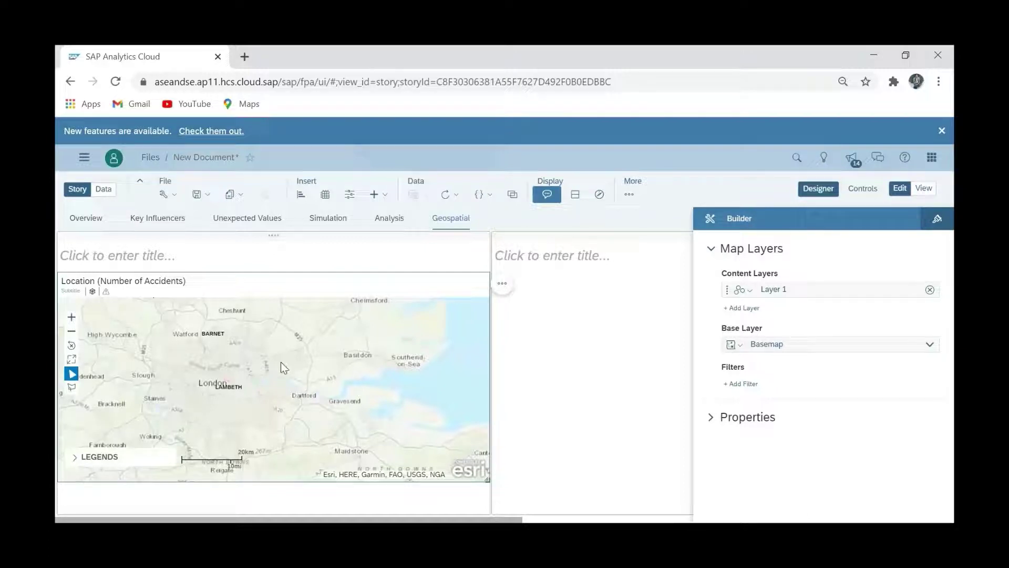
- Change the geo map's base layer to National Geographic and check it around London
{"action": "left_click", "coordinate": [741, 345]}
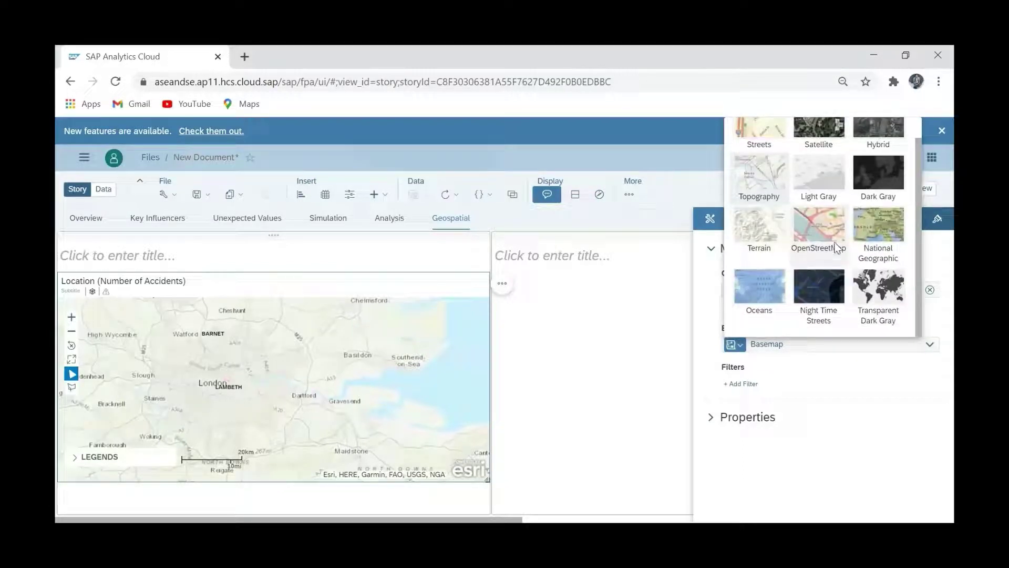
{"action": "left_click", "coordinate": [872, 226]}
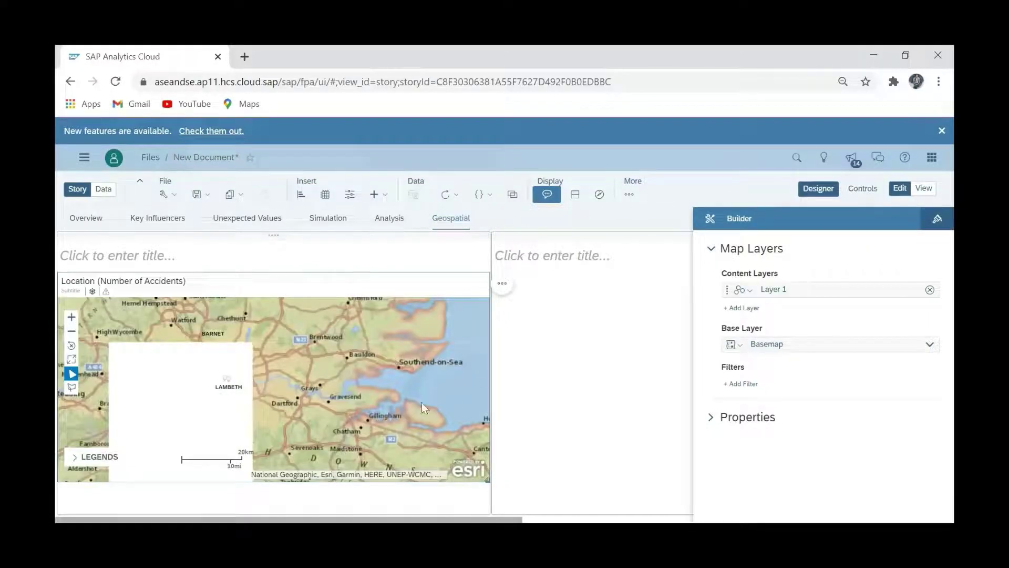
{"action": "scroll", "coordinate": [361, 403], "scroll_direction": "up", "scroll_amount": 3}
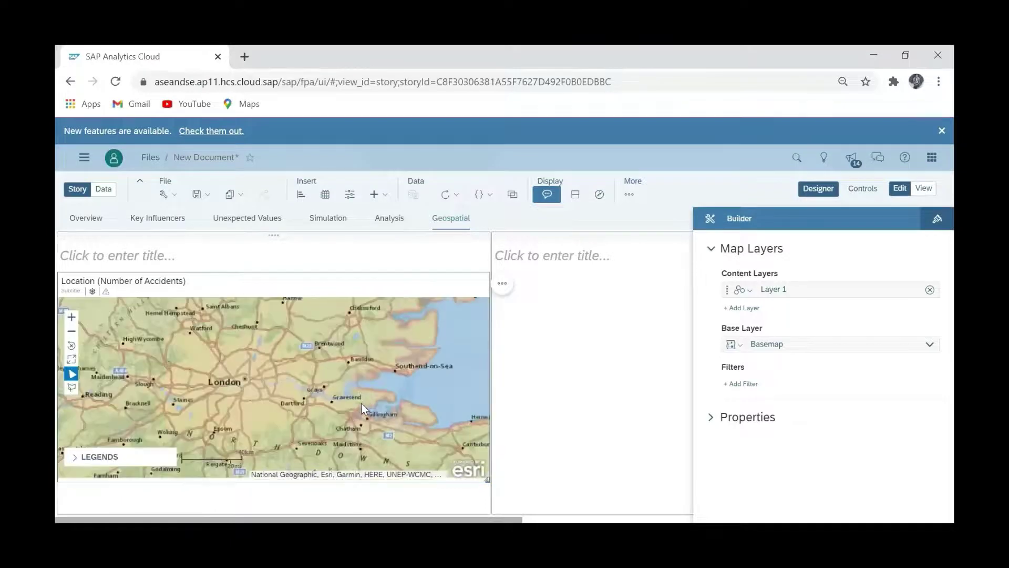
{"action": "scroll", "coordinate": [323, 396], "scroll_direction": "down", "scroll_amount": 3}
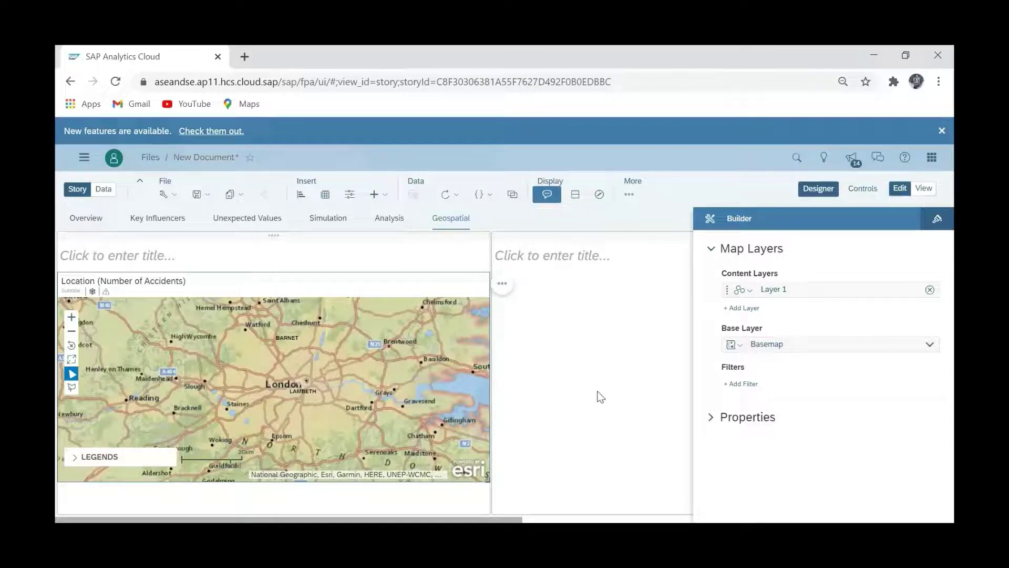
{"action": "left_click", "coordinate": [208, 196]}
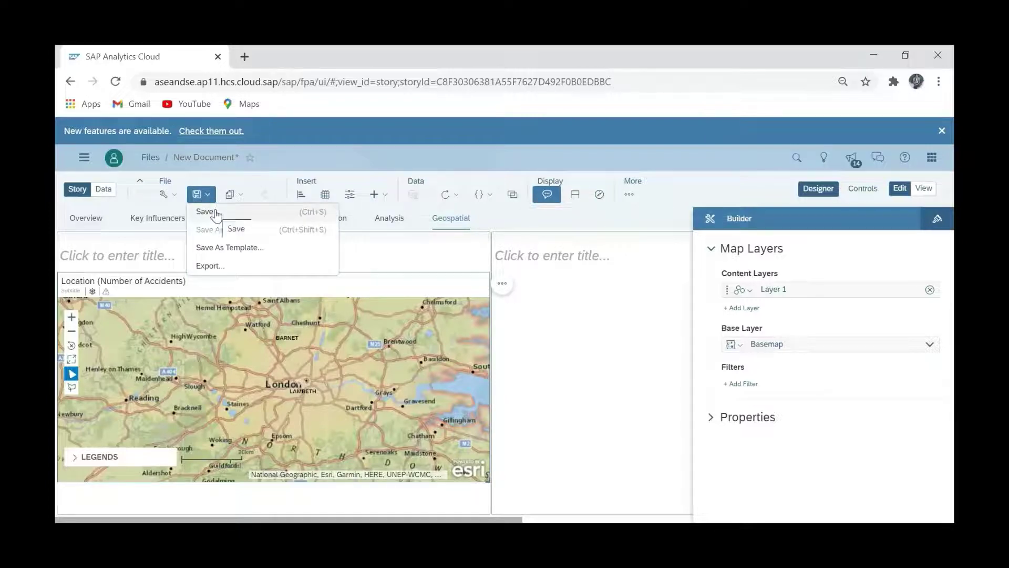
{"action": "left_click", "coordinate": [216, 212]}
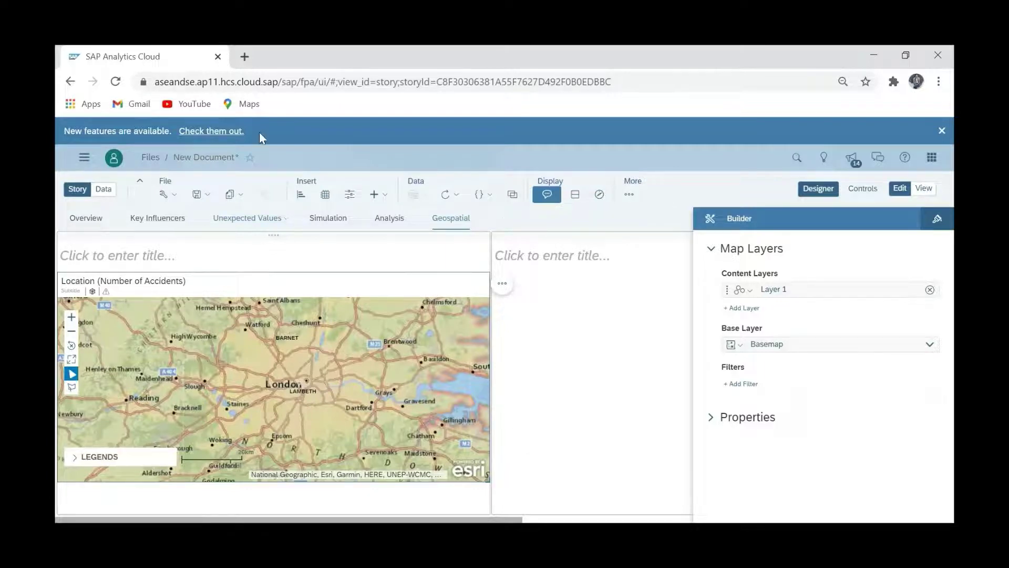
{"action": "key", "text": "ctrl+s"}
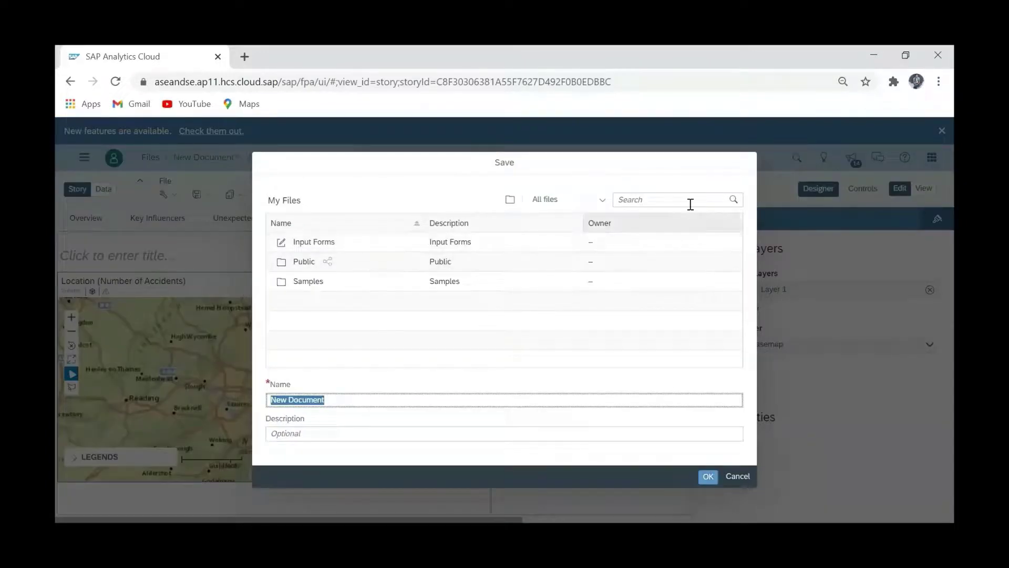
{"action": "left_click", "coordinate": [740, 480]}
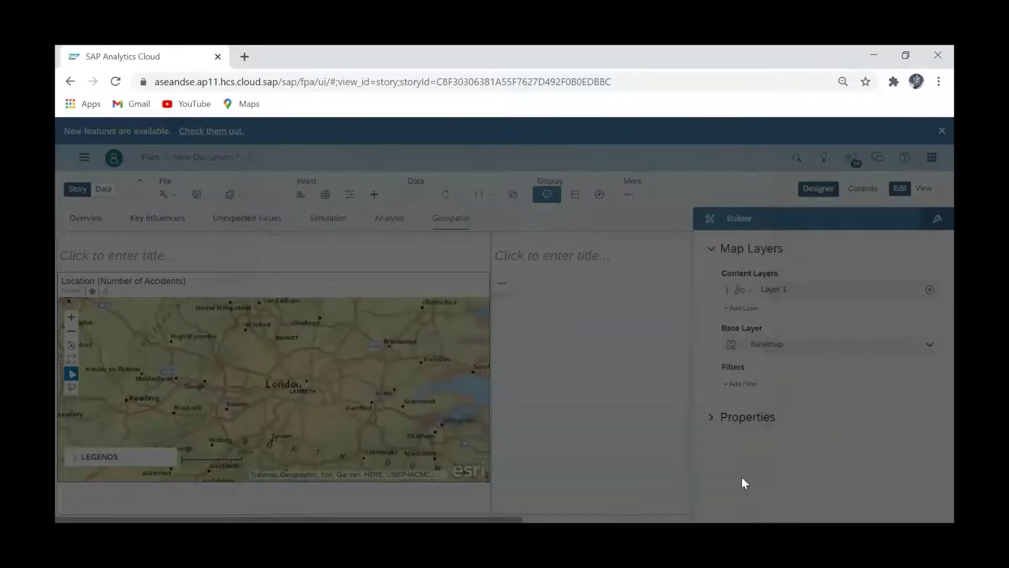
- Copy the Location (Number of Accidents) geo map to the clipboard
{"action": "scroll", "coordinate": [443, 389], "scroll_direction": "down", "scroll_amount": 1}
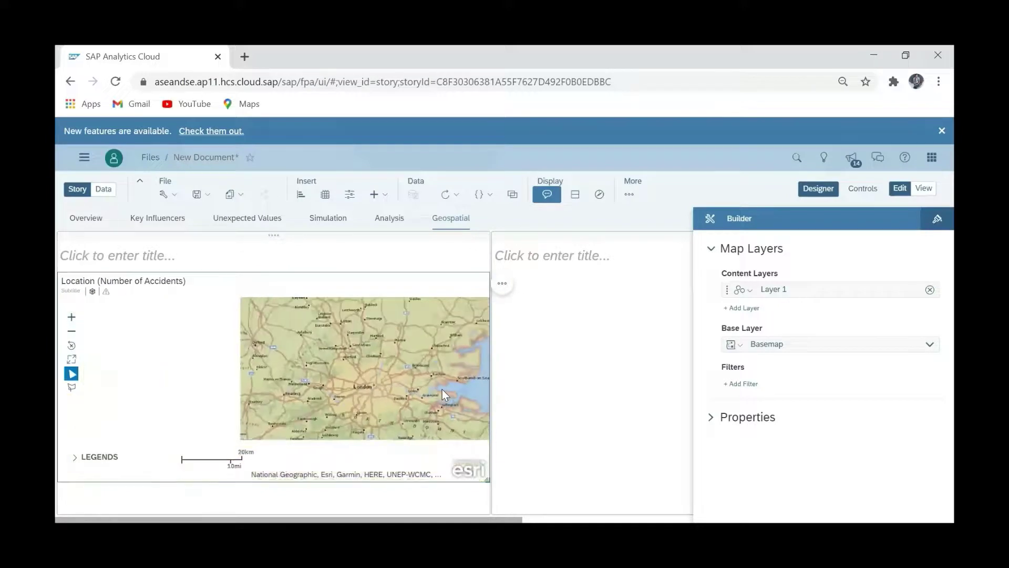
{"action": "scroll", "coordinate": [442, 389], "scroll_direction": "down", "scroll_amount": 1}
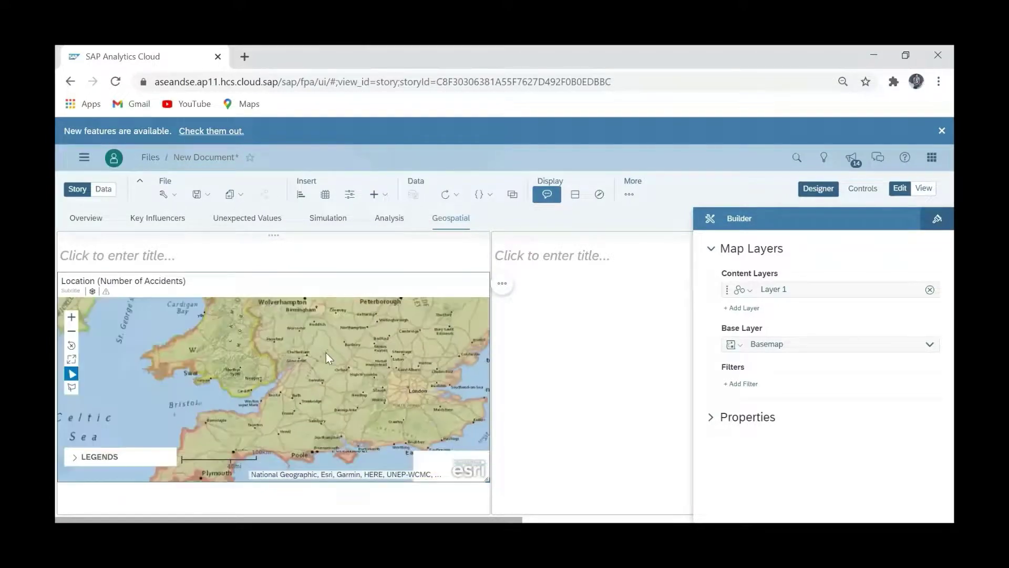
{"action": "right_click", "coordinate": [326, 353]}
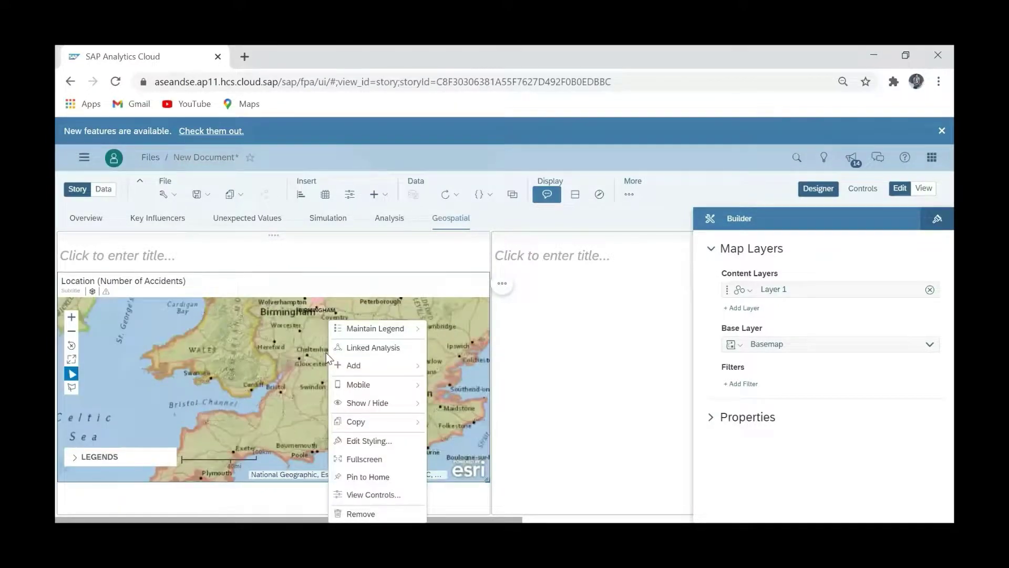
{"action": "left_click", "coordinate": [570, 393]}
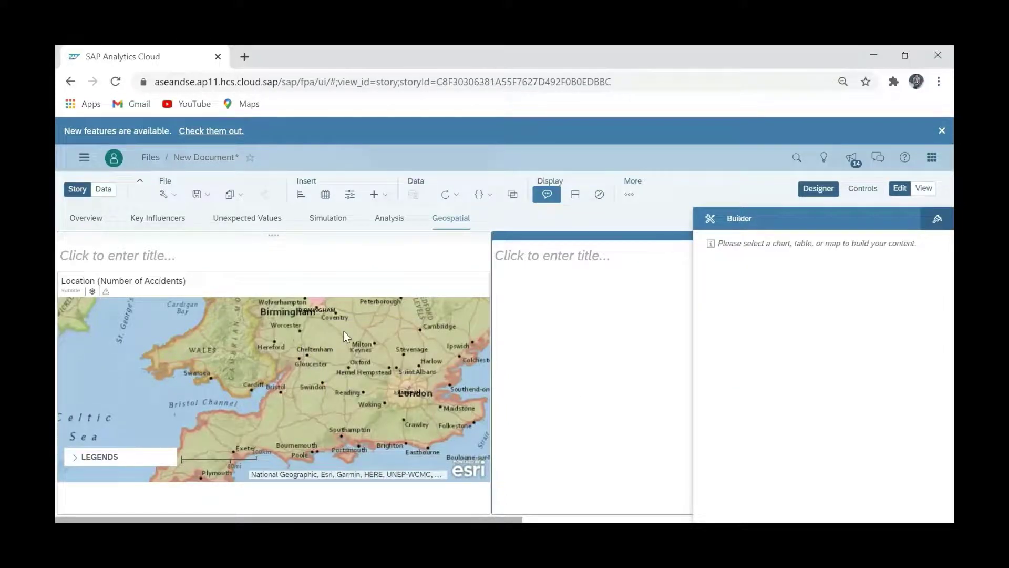
{"action": "left_click_drag", "start_coordinate": [301, 336], "coordinate": [267, 379]}
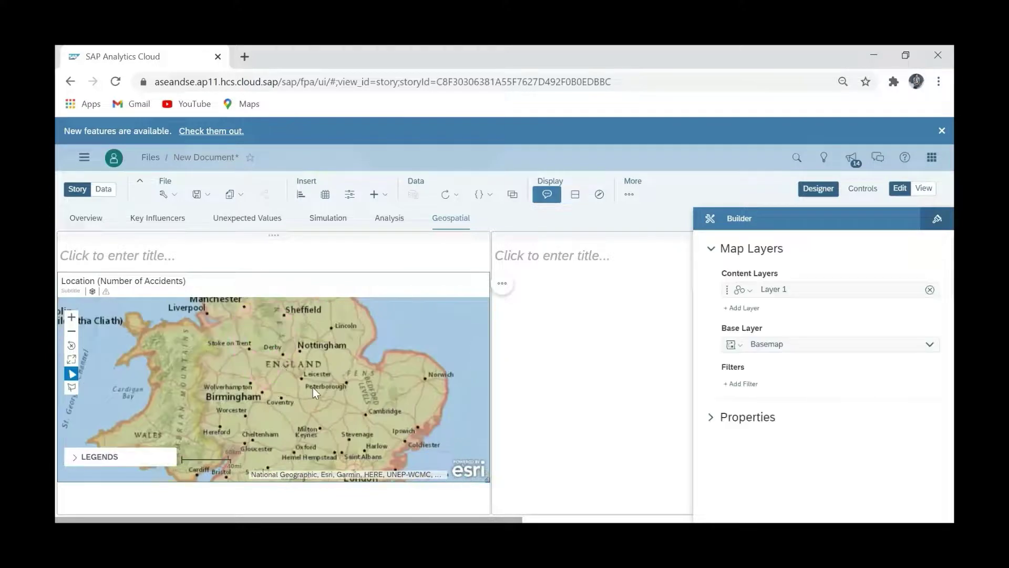
{"action": "right_click", "coordinate": [322, 333]}
{"action": "mouse_move", "coordinate": [375, 423]}
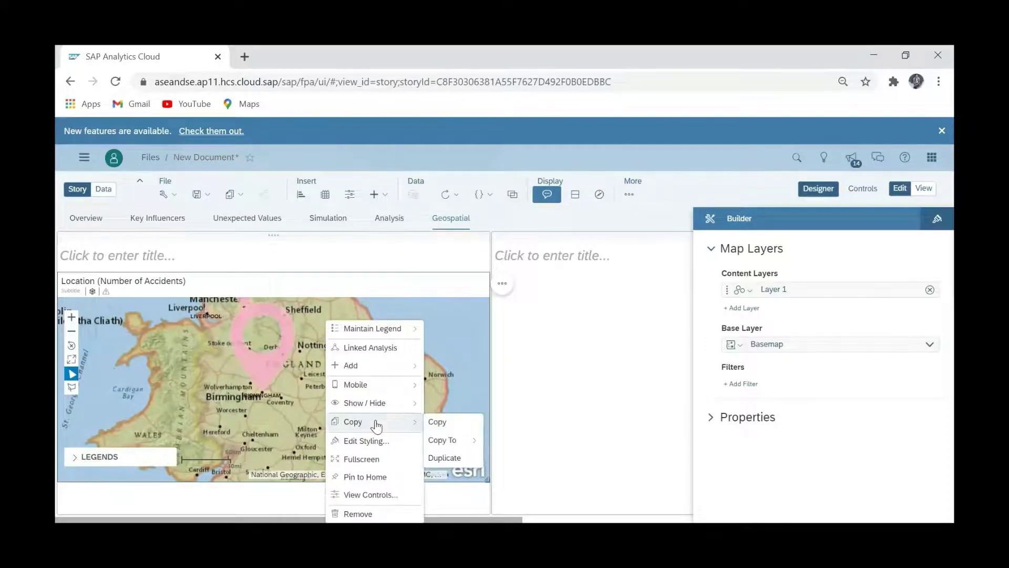
{"action": "left_click", "coordinate": [441, 423]}
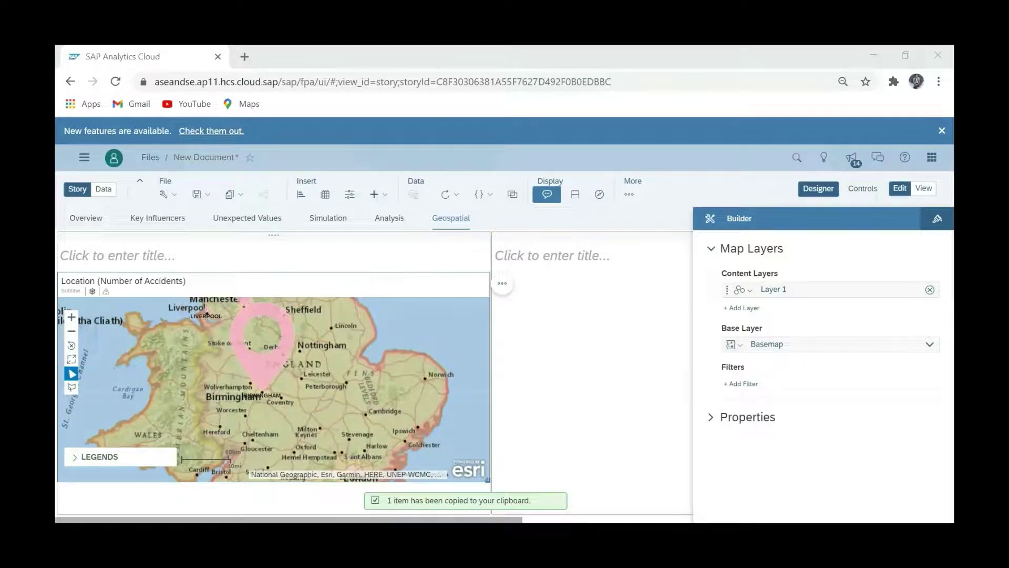
- View the accident map around England and the British Isles and copy the map to the clipboard again
{"action": "scroll", "coordinate": [368, 378], "scroll_direction": "down", "scroll_amount": 2}
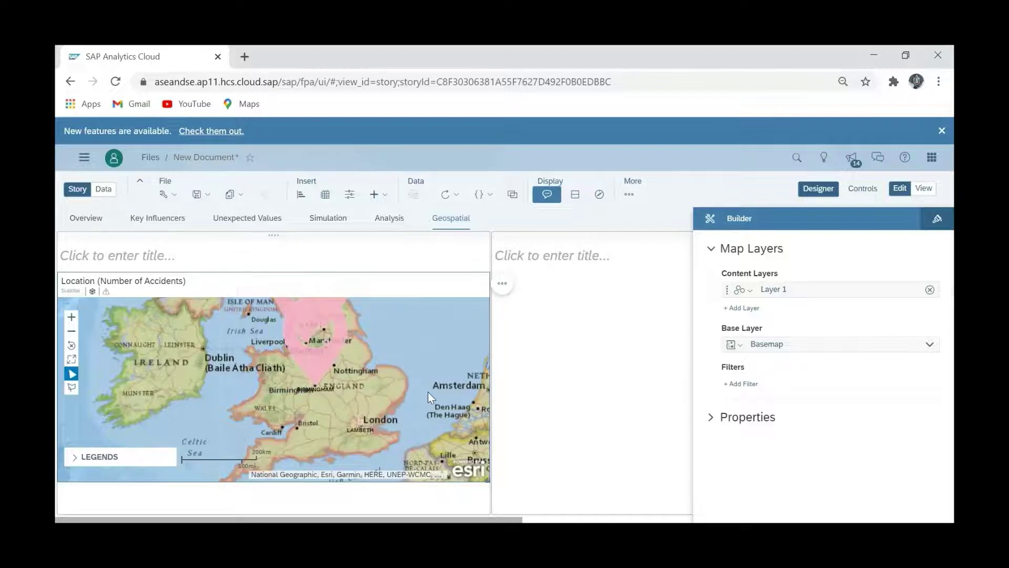
{"action": "scroll", "coordinate": [428, 392], "scroll_direction": "up", "scroll_amount": 2}
{"action": "scroll", "coordinate": [427, 392], "scroll_direction": "down", "scroll_amount": 3}
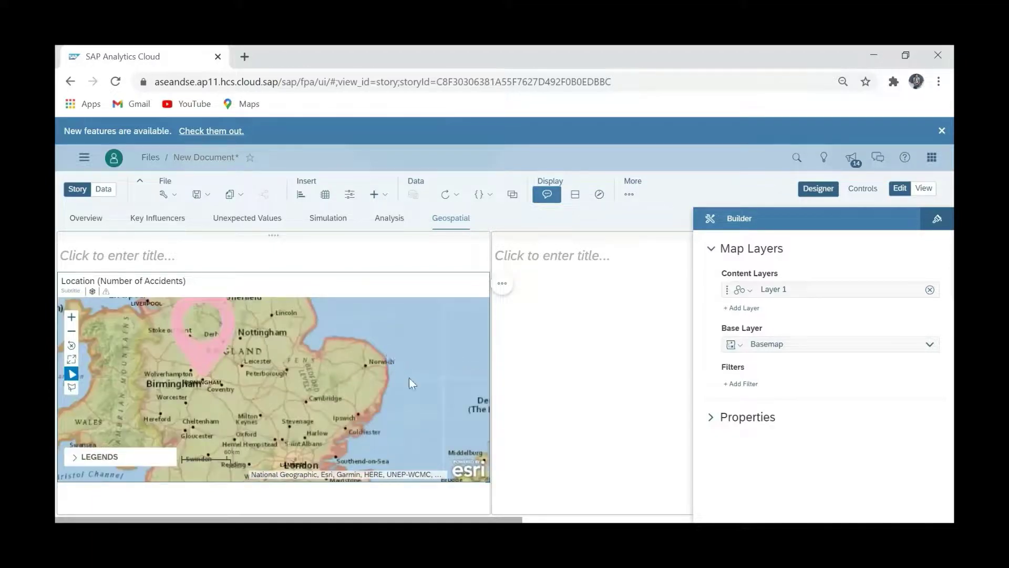
{"action": "left_click", "coordinate": [502, 283]}
{"action": "mouse_move", "coordinate": [548, 372]}
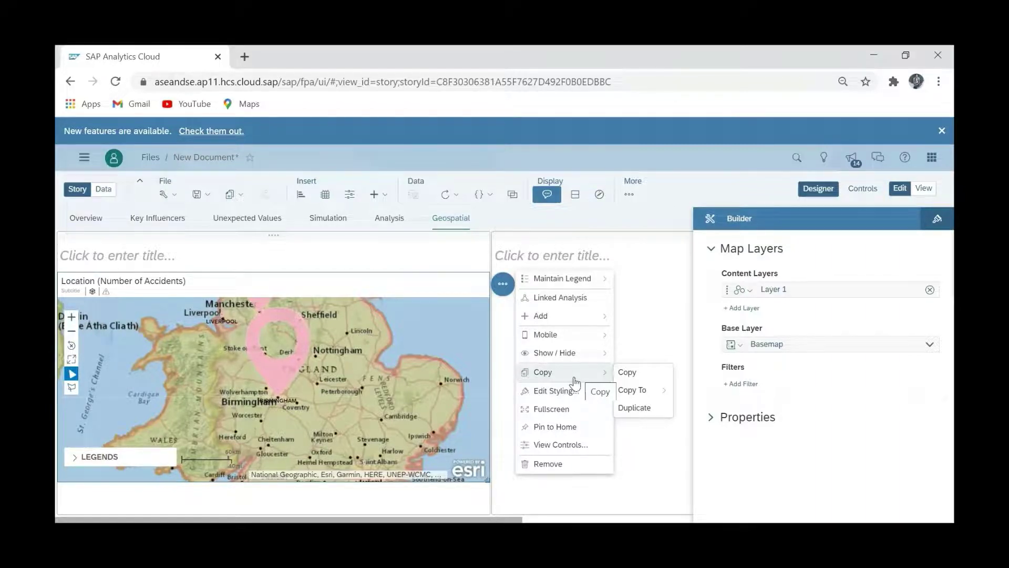
{"action": "left_click", "coordinate": [645, 372]}
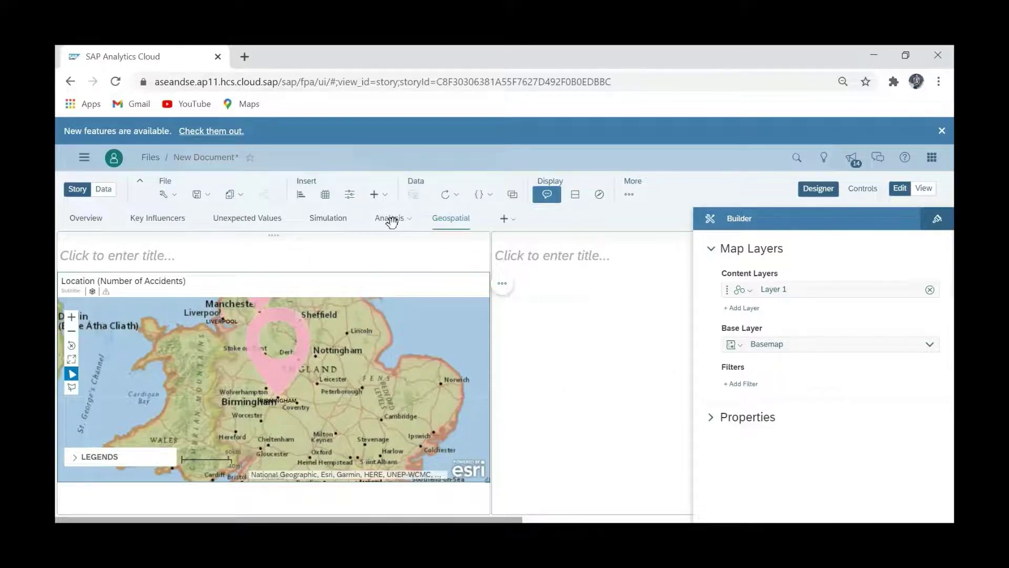
- Check the geo map's copy options, including duplication and the pages it can be copied to, without choosing any
{"action": "left_click", "coordinate": [502, 283]}
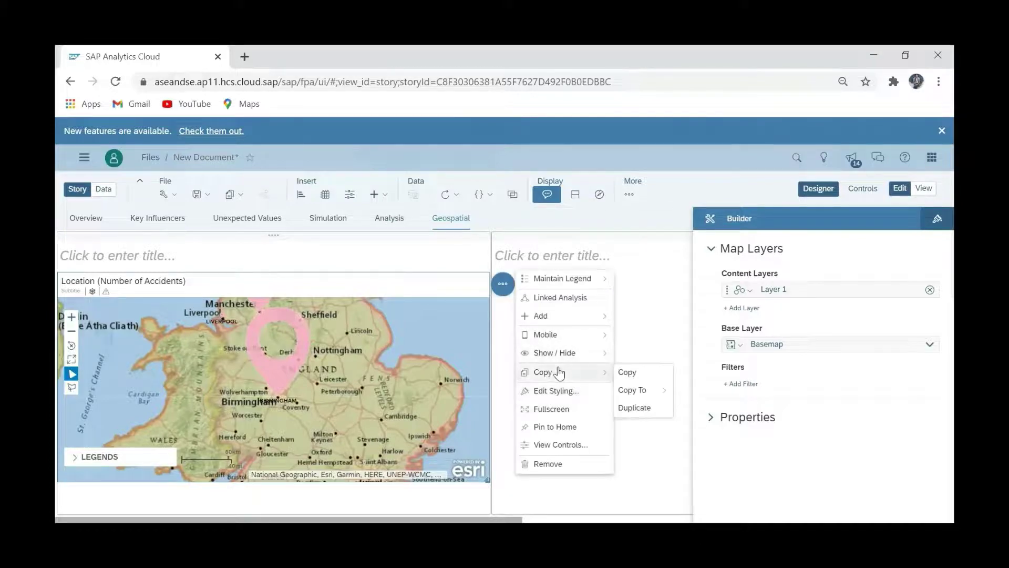
{"action": "mouse_move", "coordinate": [650, 395]}
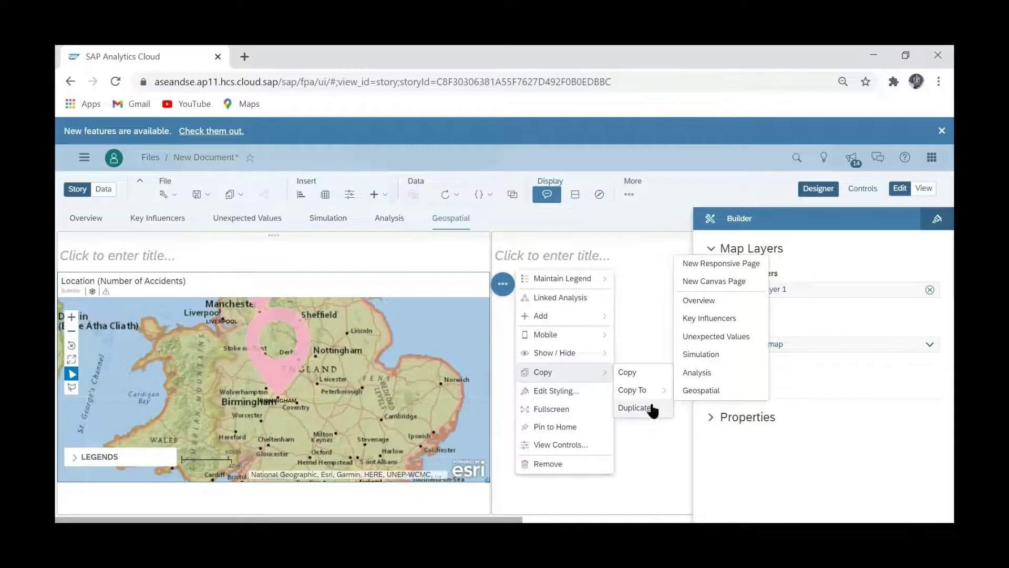
{"action": "left_click", "coordinate": [655, 448]}
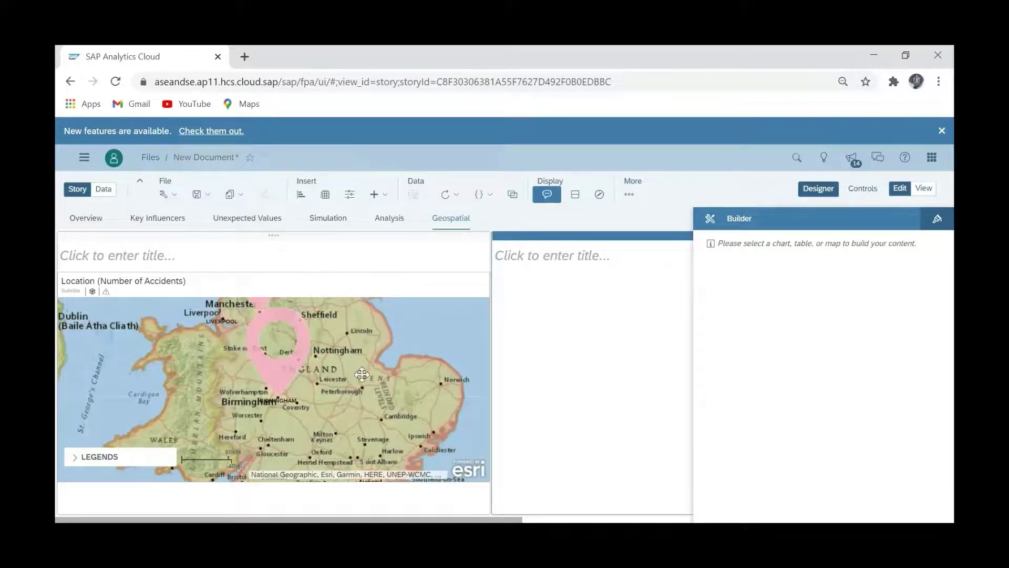
- Examine the accident map from the Midlands out to the British Isles, and check which other elements can be inserted on the page
{"action": "left_click", "coordinate": [362, 374]}
{"action": "left_click_drag", "start_coordinate": [361, 373], "coordinate": [380, 389]}
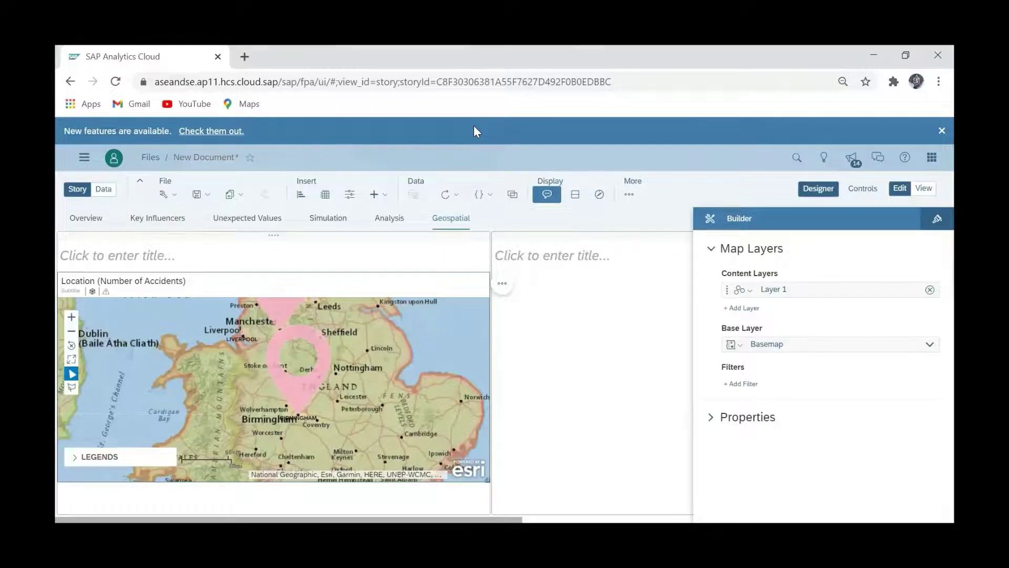
{"action": "scroll", "coordinate": [451, 370], "scroll_direction": "down", "scroll_amount": 1}
{"action": "scroll", "coordinate": [451, 370], "scroll_direction": "down", "scroll_amount": 1}
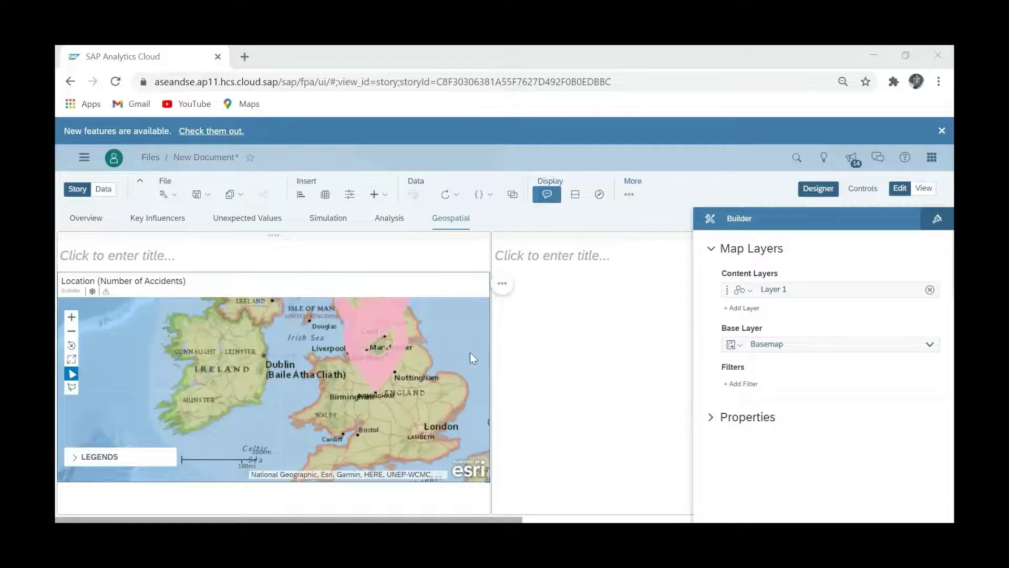
{"action": "scroll", "coordinate": [470, 352], "scroll_direction": "down", "scroll_amount": 1}
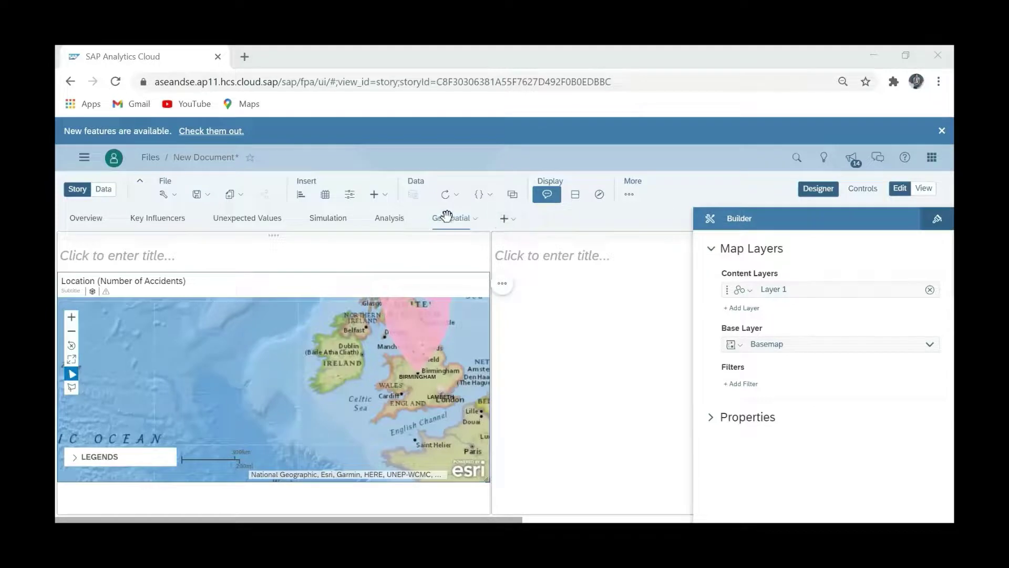
{"action": "left_click", "coordinate": [384, 198]}
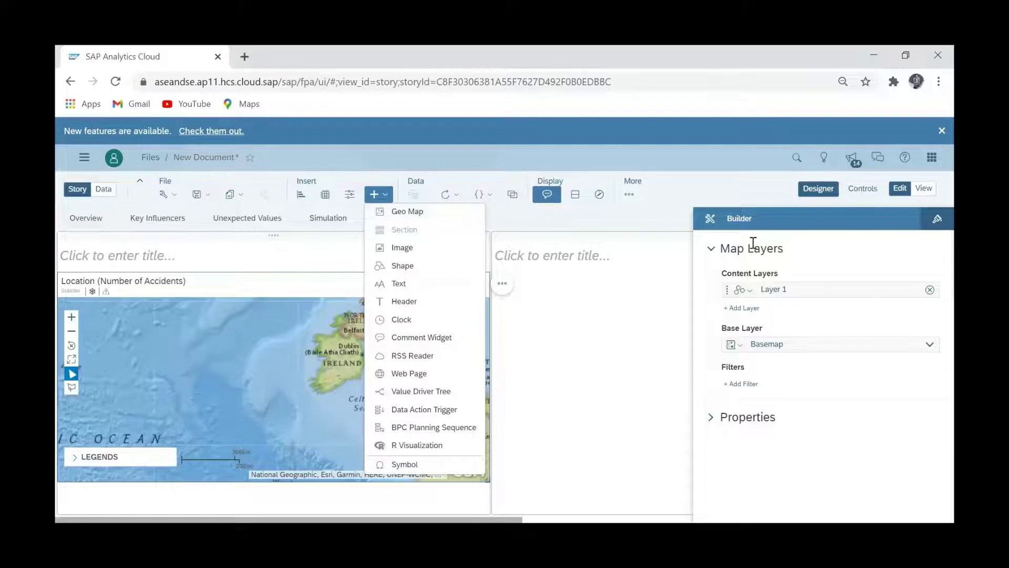
{"action": "left_click", "coordinate": [608, 342]}
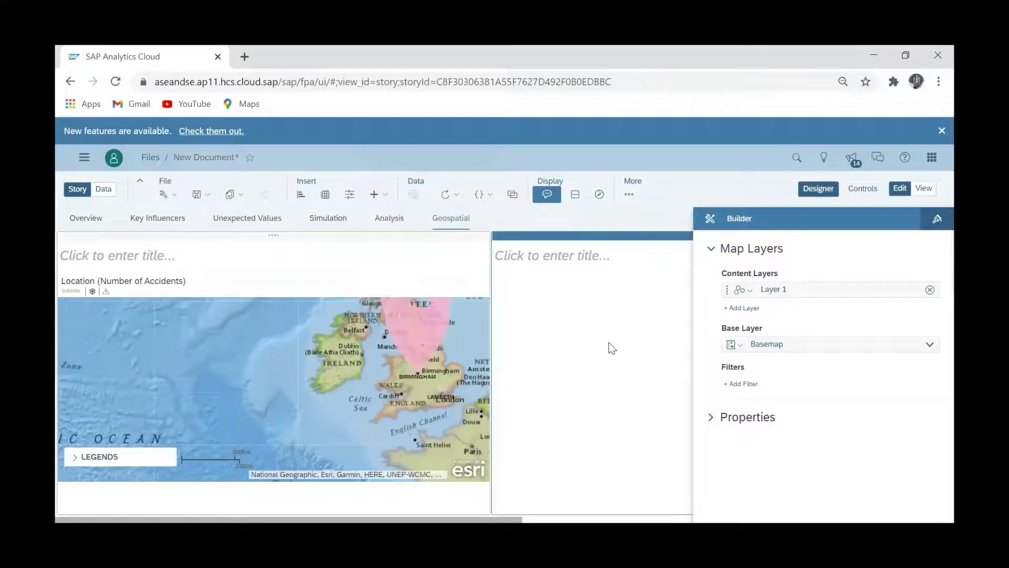
{"action": "double_click", "coordinate": [412, 391]}
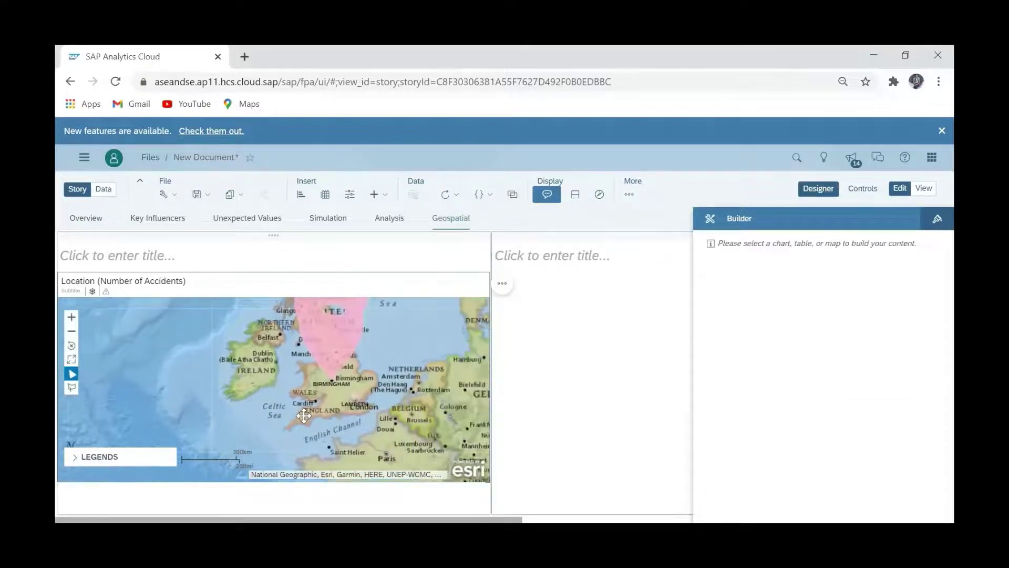
{"action": "double_click", "coordinate": [344, 387]}
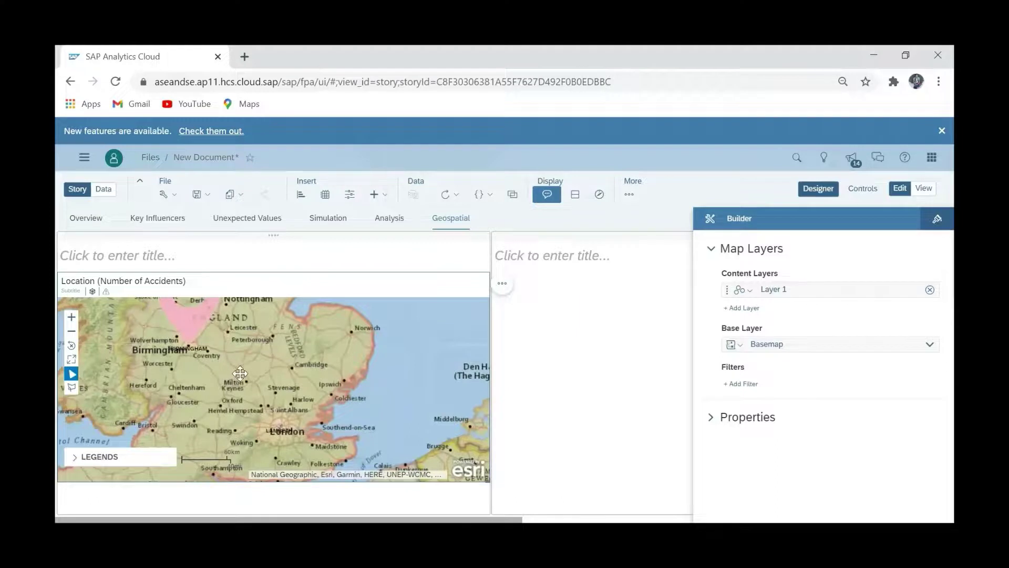
{"action": "left_click_drag", "start_coordinate": [240, 372], "coordinate": [280, 394]}
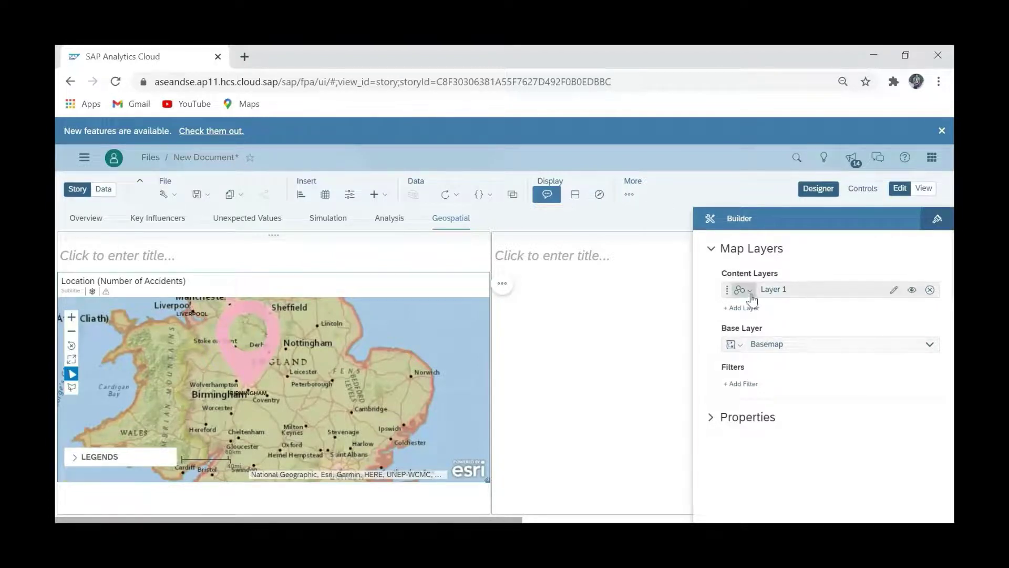
- Check the map filter settings and the layer types available for Layer 1 without changing them
{"action": "left_click", "coordinate": [750, 384]}
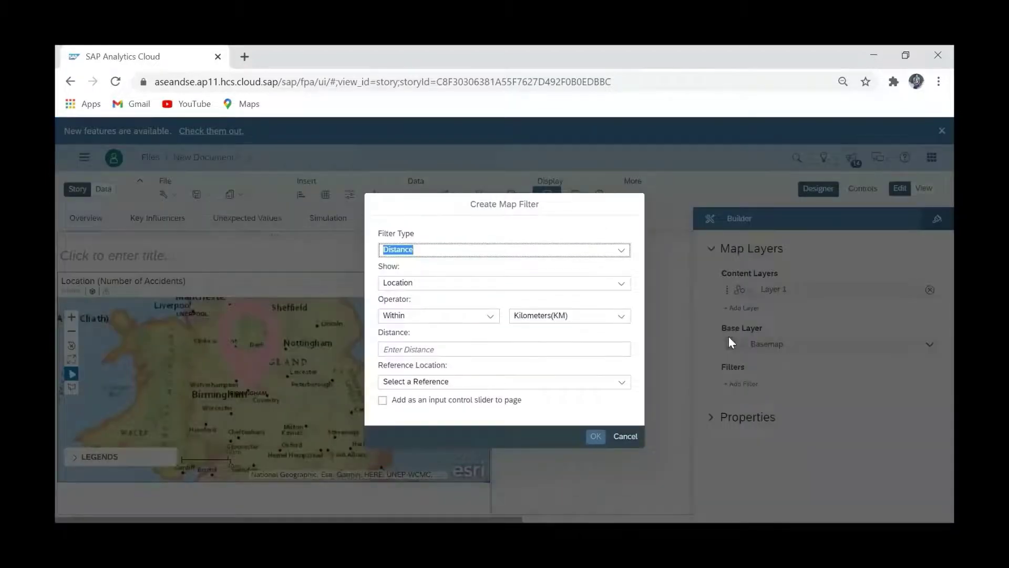
{"action": "left_click", "coordinate": [627, 442]}
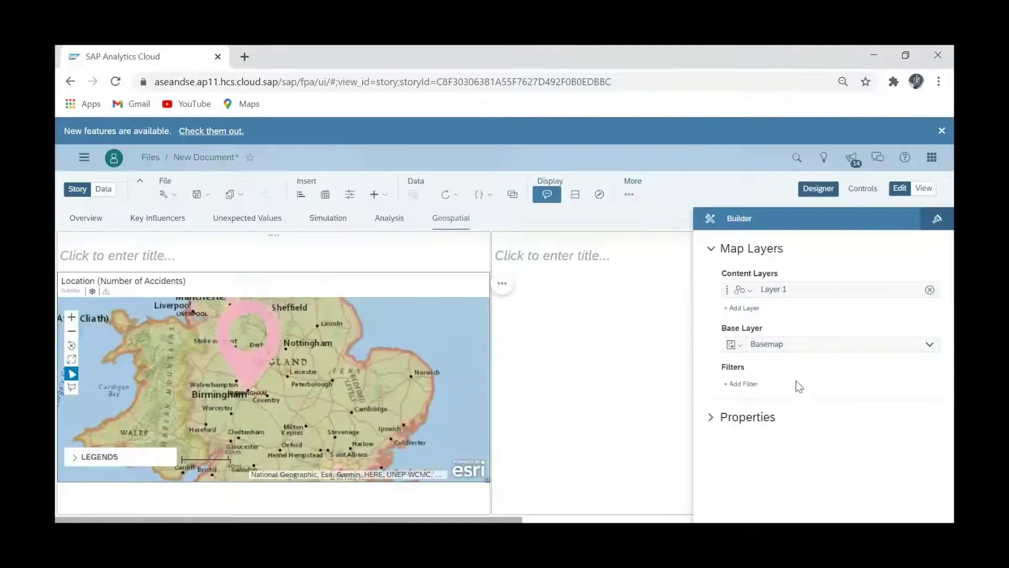
{"action": "left_click", "coordinate": [748, 293]}
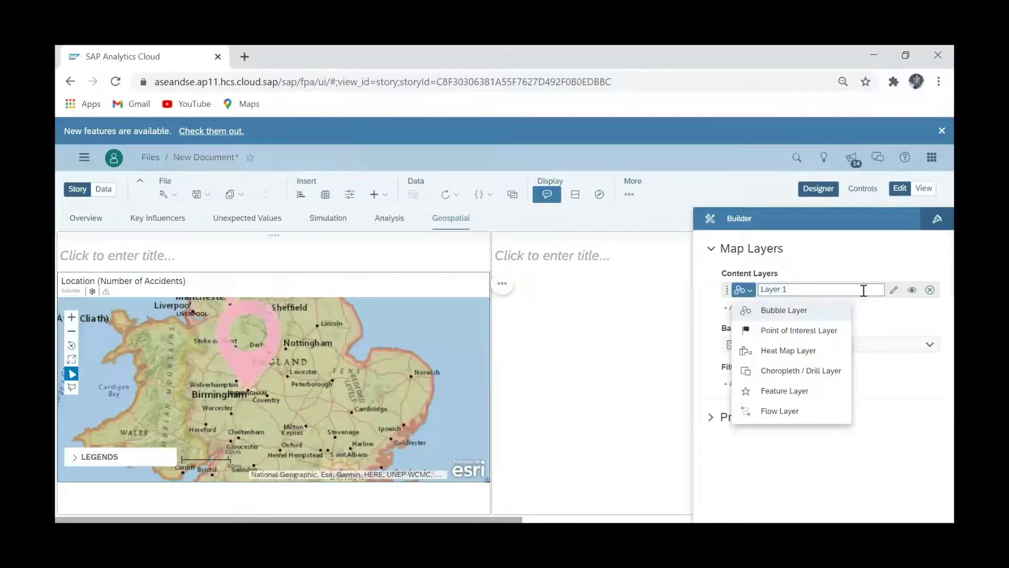
{"action": "left_click", "coordinate": [863, 290]}
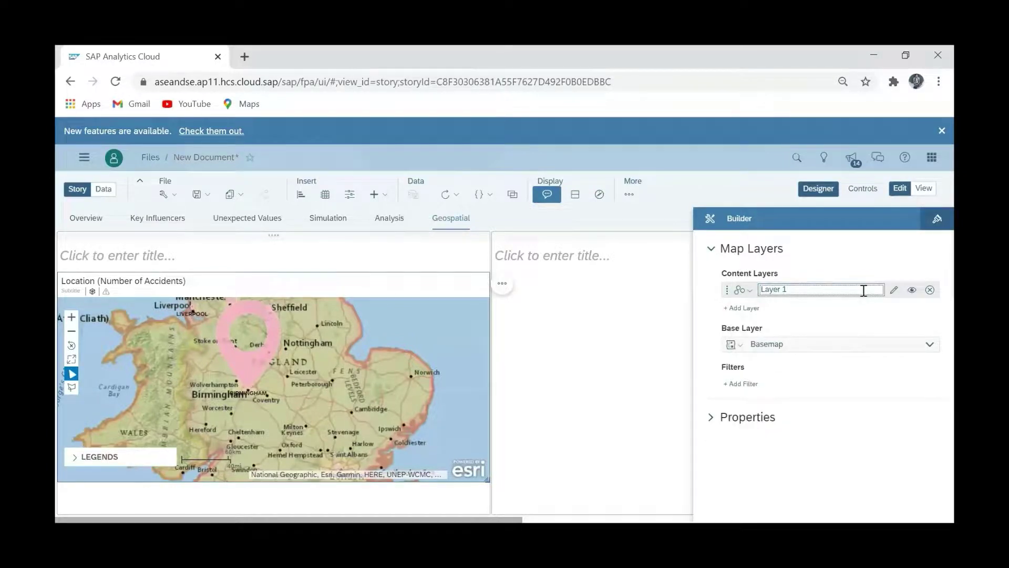
- Add a second bubble layer to the geo map with Location as its location dimension
{"action": "left_click", "coordinate": [745, 309]}
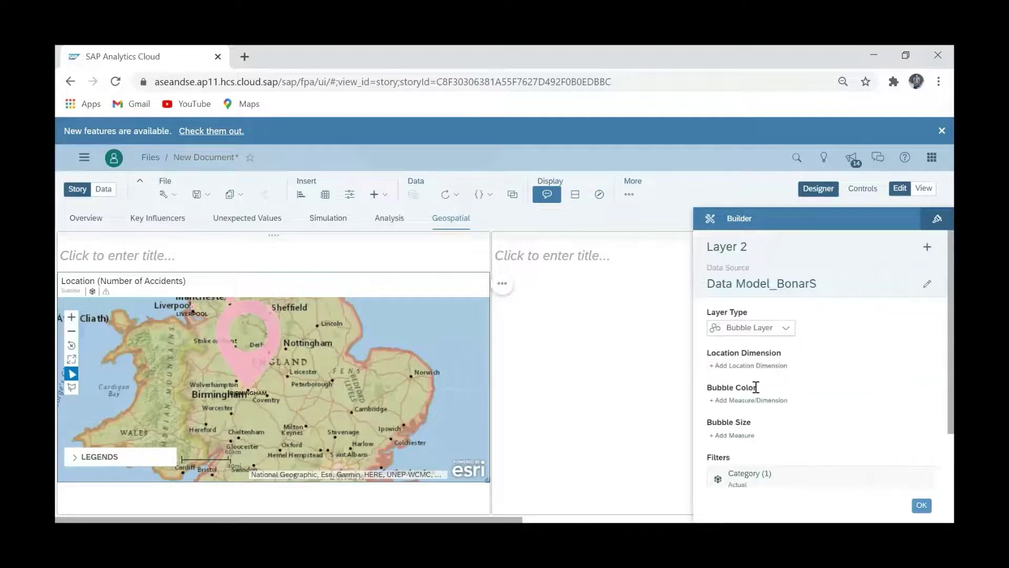
{"action": "scroll", "coordinate": [756, 386], "scroll_direction": "down", "scroll_amount": 2}
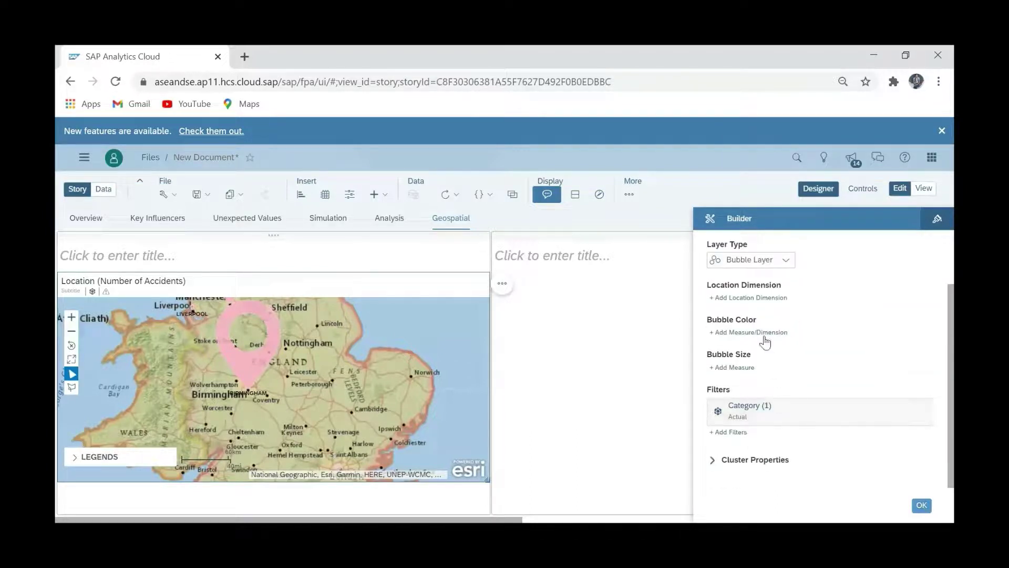
{"action": "left_click", "coordinate": [751, 298]}
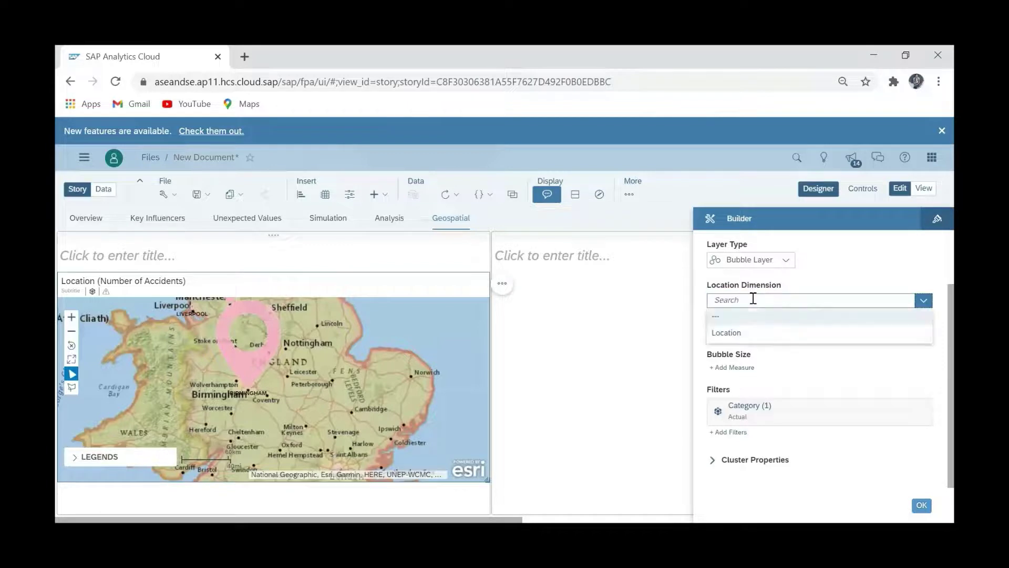
{"action": "left_click", "coordinate": [749, 334]}
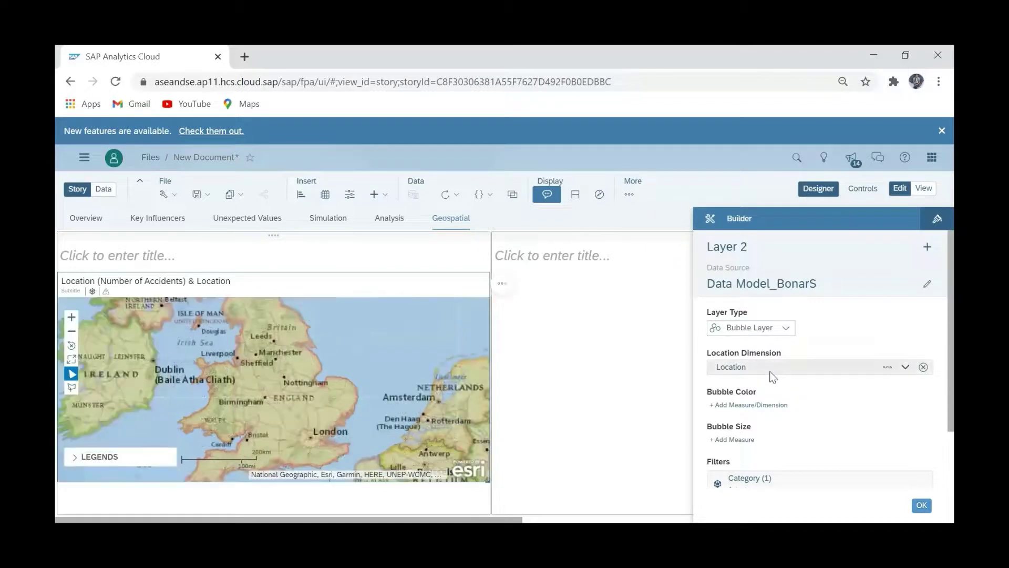
- Browse the measures available for Layer 2's bubble color, leave it unset, and confirm the layer
{"action": "scroll", "coordinate": [775, 397], "scroll_direction": "down", "scroll_amount": 1}
{"action": "scroll", "coordinate": [770, 392], "scroll_direction": "down", "scroll_amount": 1}
{"action": "left_click", "coordinate": [752, 336]}
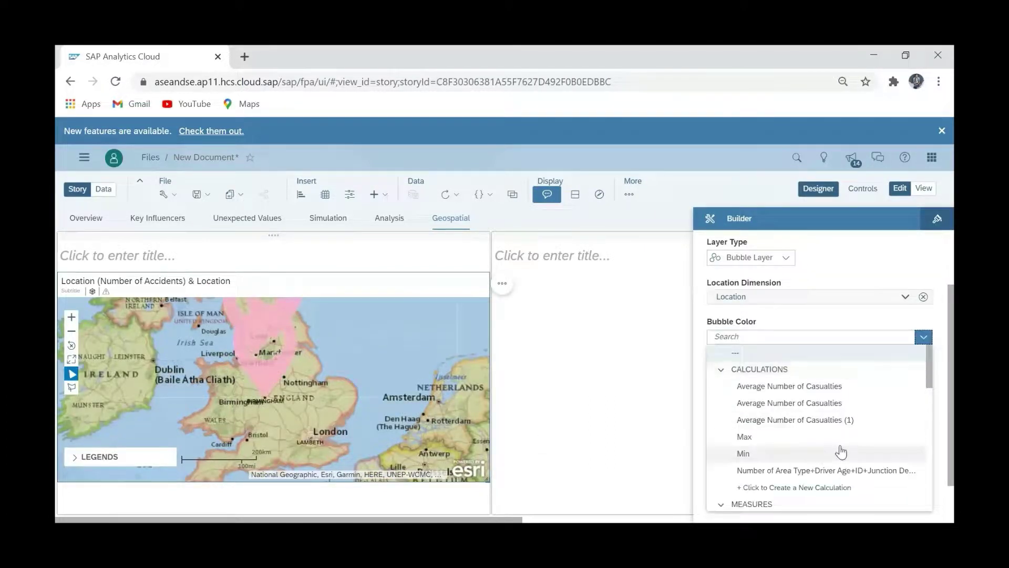
{"action": "scroll", "coordinate": [829, 448], "scroll_direction": "down", "scroll_amount": 2}
{"action": "scroll", "coordinate": [804, 446], "scroll_direction": "down", "scroll_amount": 2}
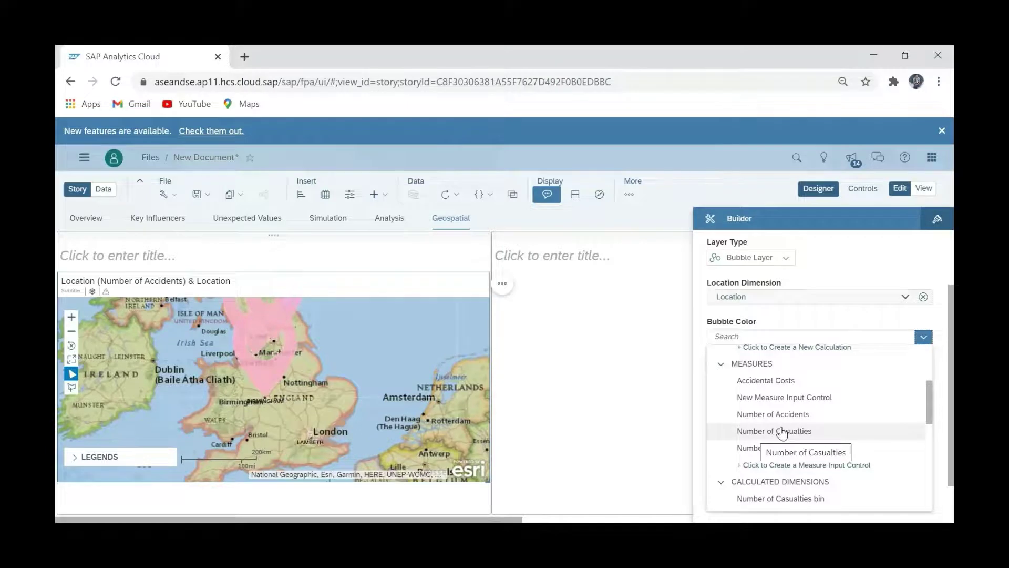
{"action": "left_click", "coordinate": [695, 310]}
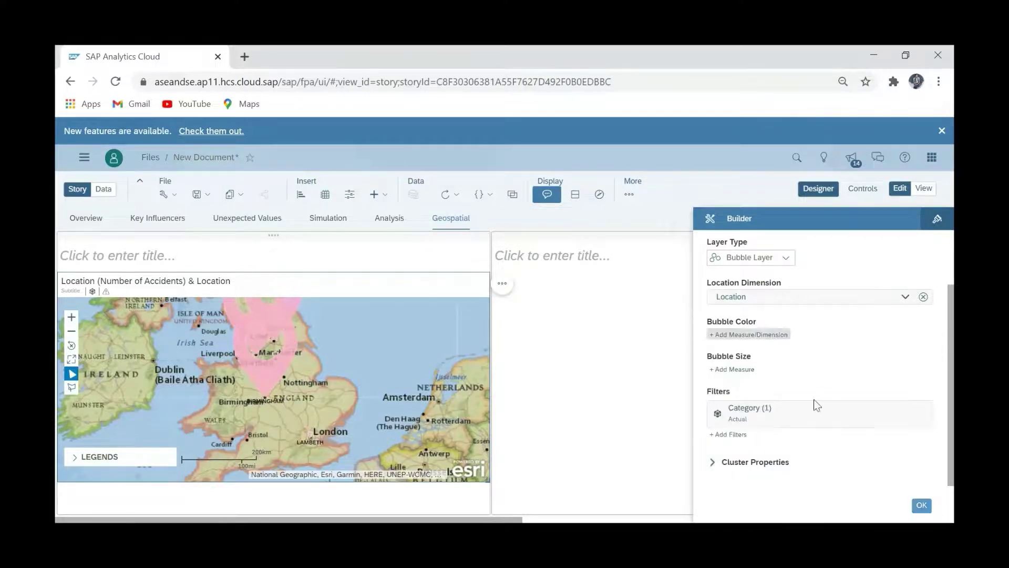
{"action": "left_click", "coordinate": [923, 506]}
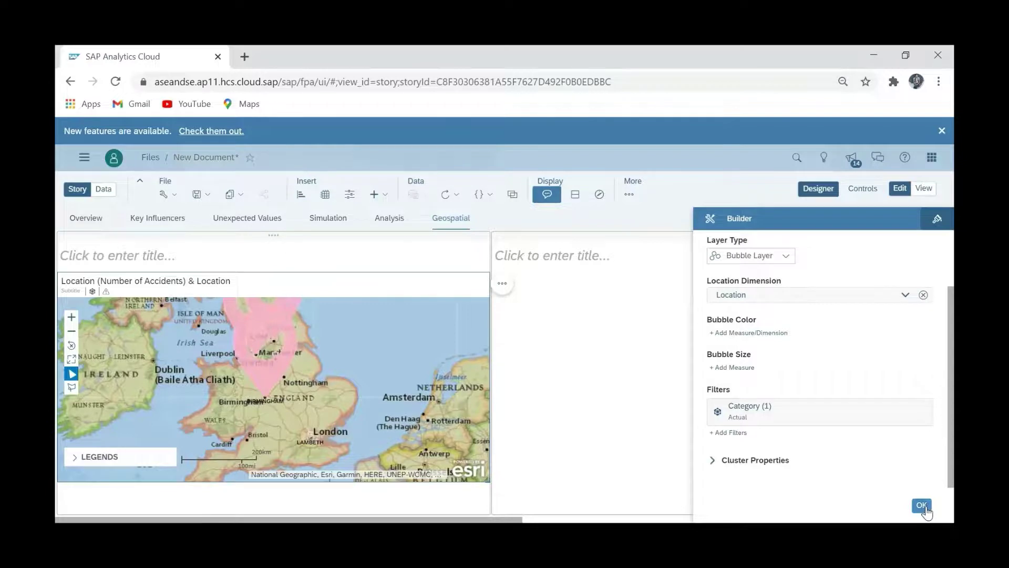
{"action": "left_click", "coordinate": [924, 507]}
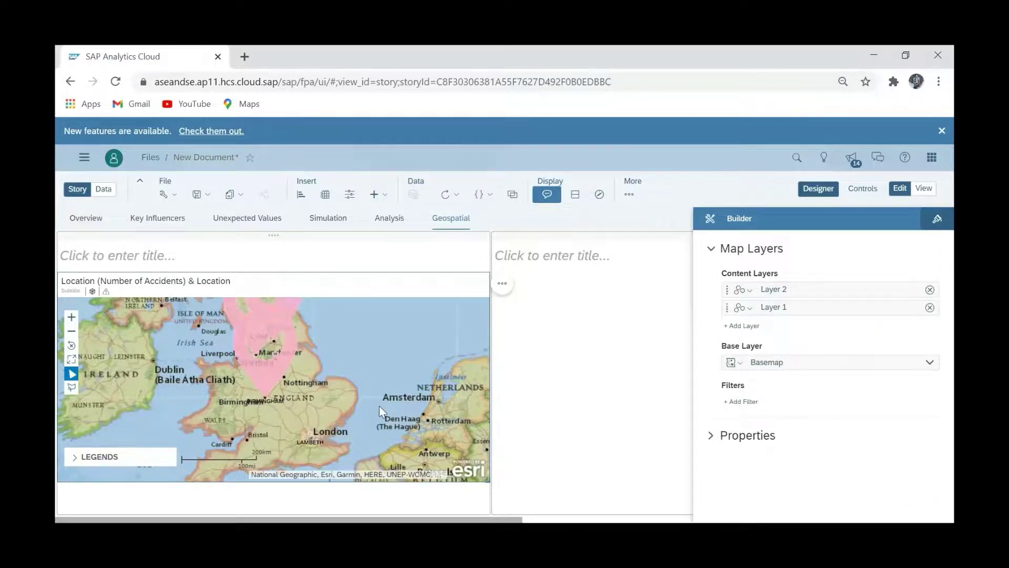
- Switch the geo map's base layer to the Streets map style
{"action": "scroll", "coordinate": [378, 405], "scroll_direction": "up", "scroll_amount": 2}
{"action": "scroll", "coordinate": [379, 405], "scroll_direction": "down", "scroll_amount": 2}
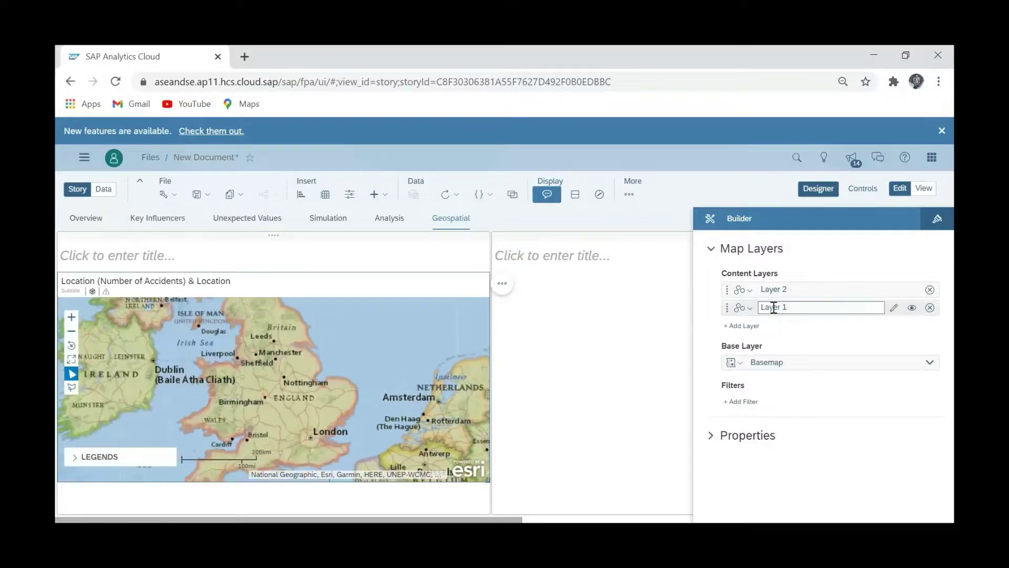
{"action": "scroll", "coordinate": [387, 419], "scroll_direction": "up", "scroll_amount": 3}
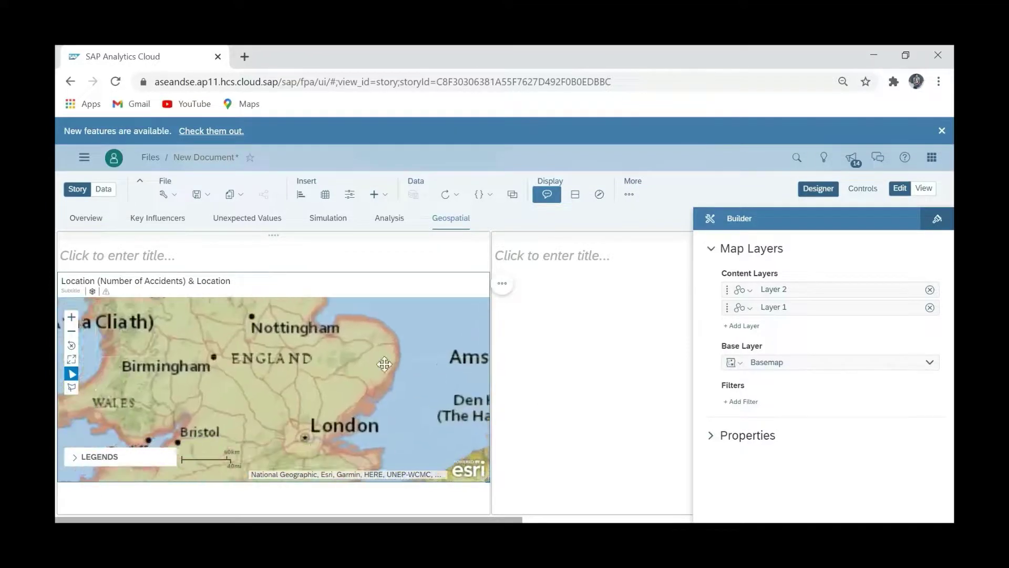
{"action": "scroll", "coordinate": [344, 380], "scroll_direction": "down", "scroll_amount": 2}
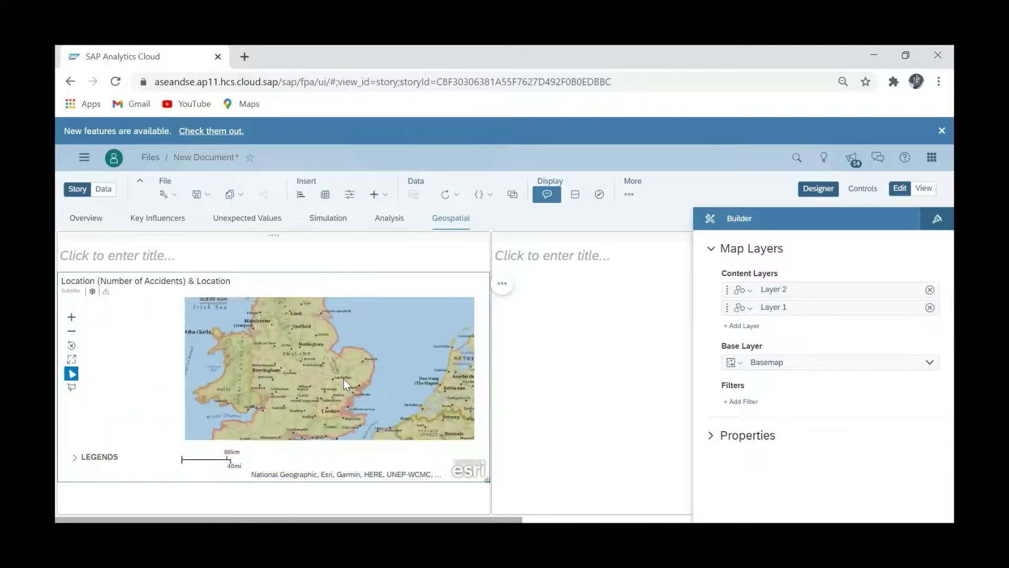
{"action": "scroll", "coordinate": [358, 380], "scroll_direction": "up", "scroll_amount": 3}
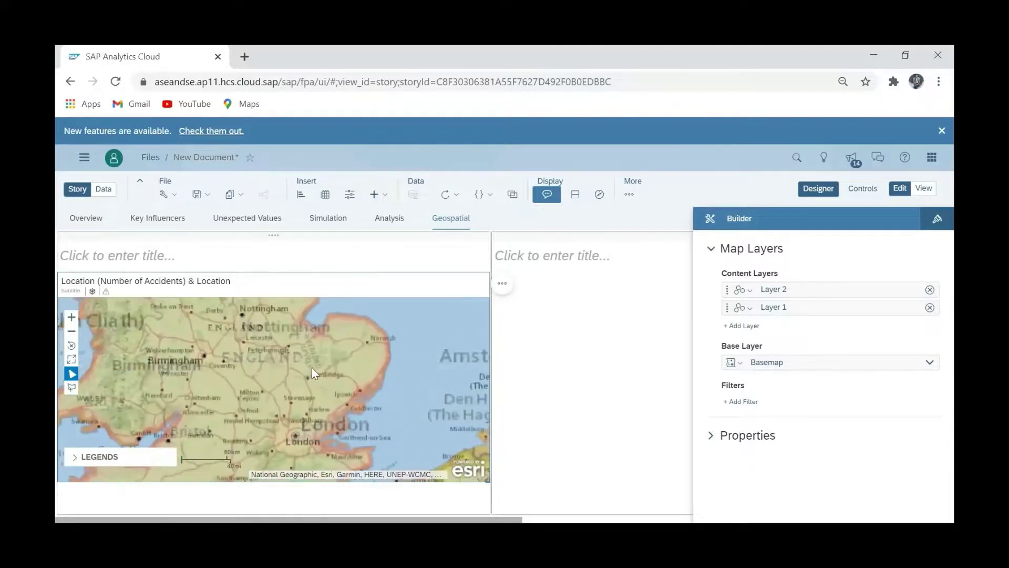
{"action": "left_click", "coordinate": [740, 362]}
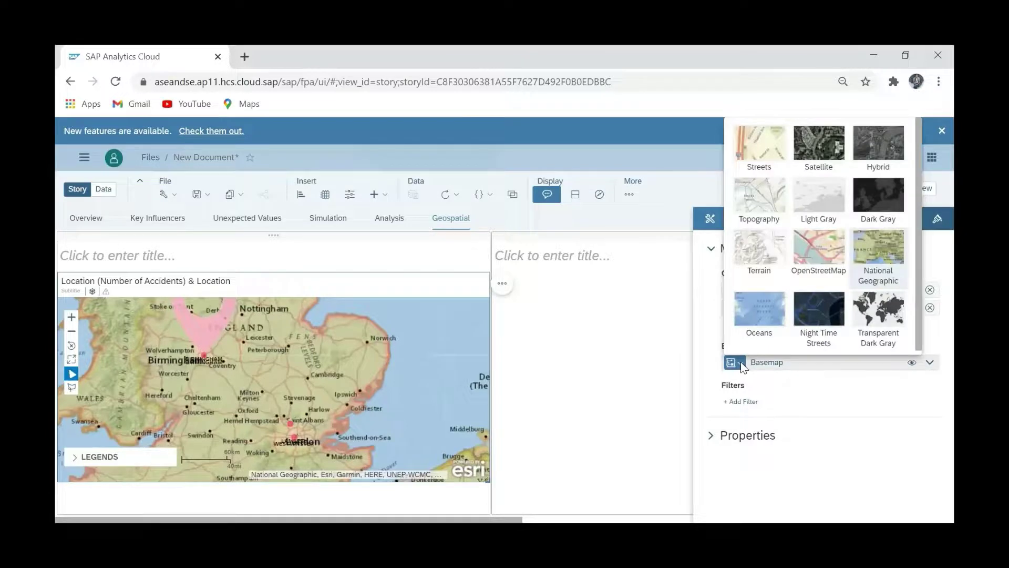
{"action": "left_click", "coordinate": [752, 156]}
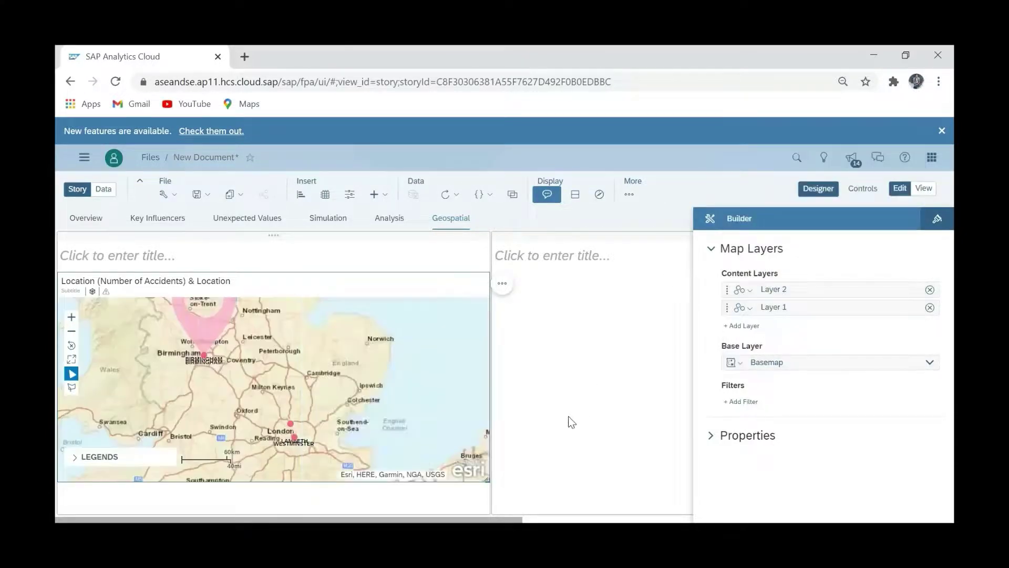
- Change the geo map's base layer to the Dark Gray map style
{"action": "left_click", "coordinate": [741, 362]}
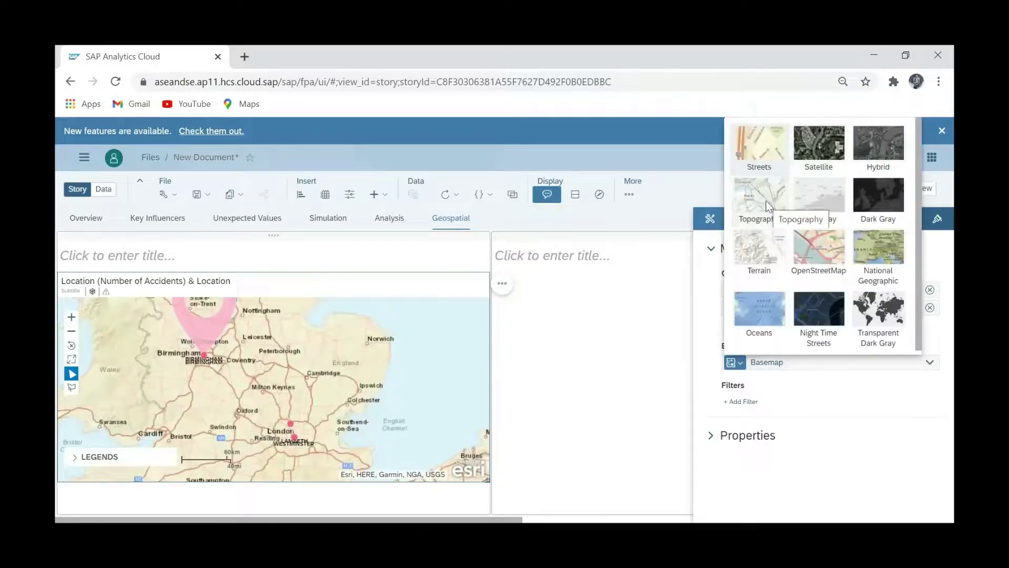
{"action": "left_click", "coordinate": [880, 210]}
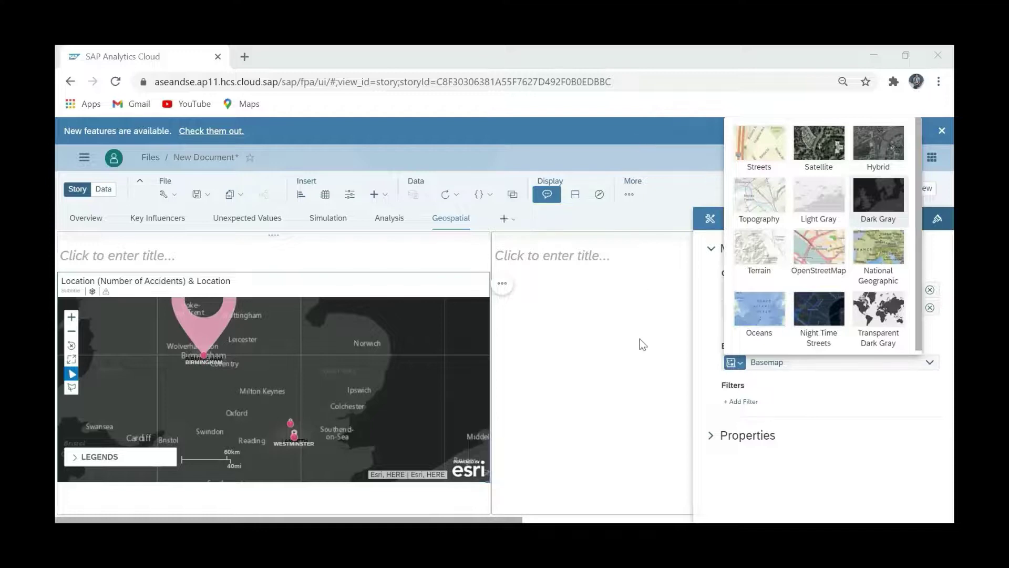
{"action": "left_click", "coordinate": [615, 480]}
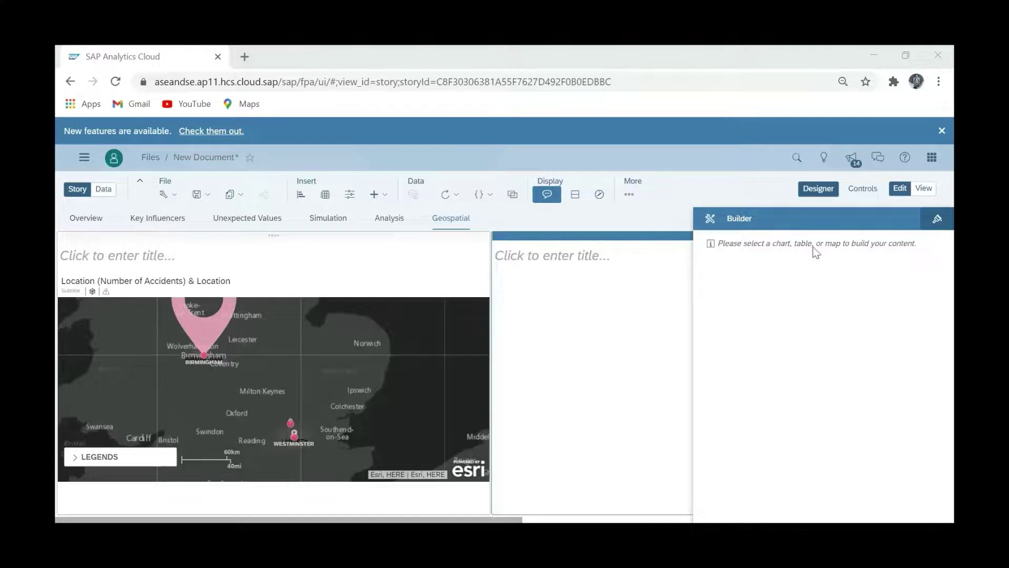
- Reopen the geo map's layer settings, change its base layer to OpenStreetMap, and check the map around Birmingham and London
{"action": "left_click", "coordinate": [804, 189]}
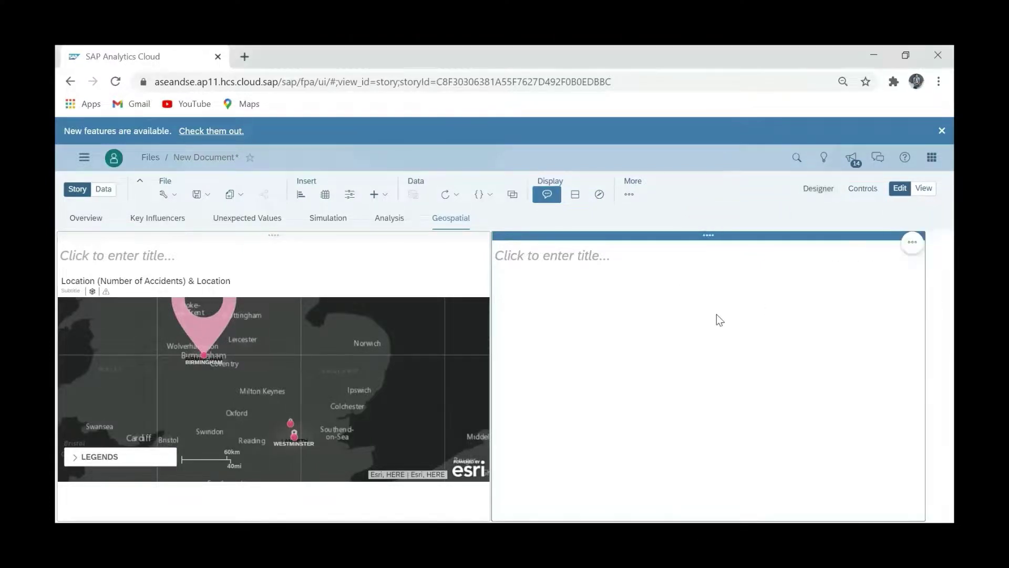
{"action": "left_click", "coordinate": [287, 372]}
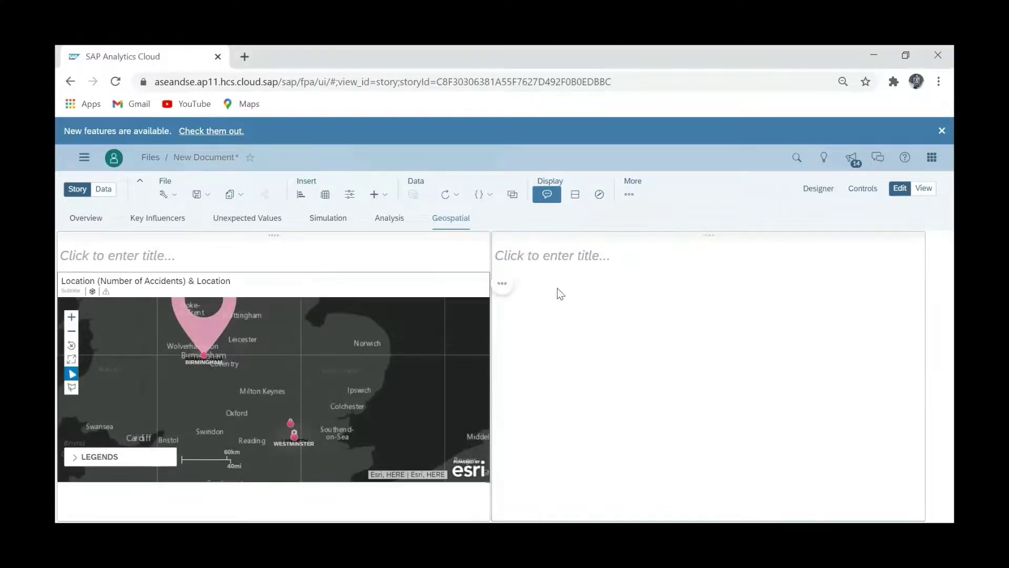
{"action": "left_click", "coordinate": [809, 187]}
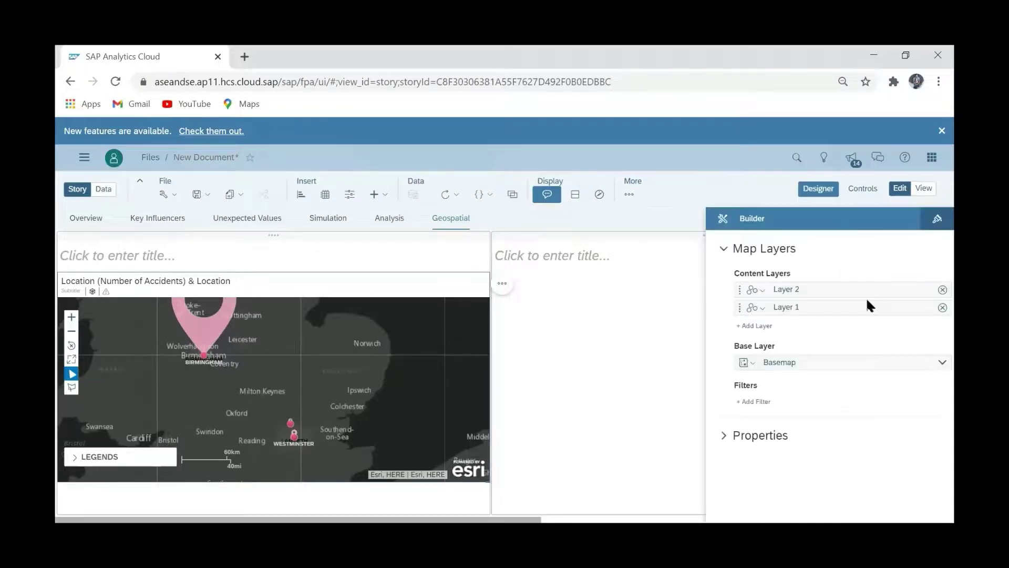
{"action": "left_click", "coordinate": [736, 362]}
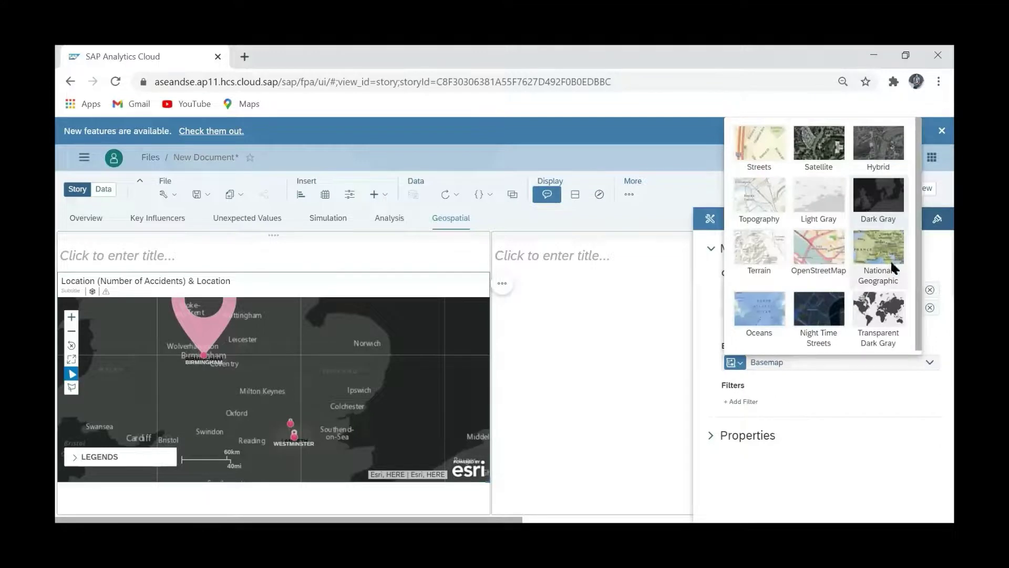
{"action": "left_click", "coordinate": [809, 245]}
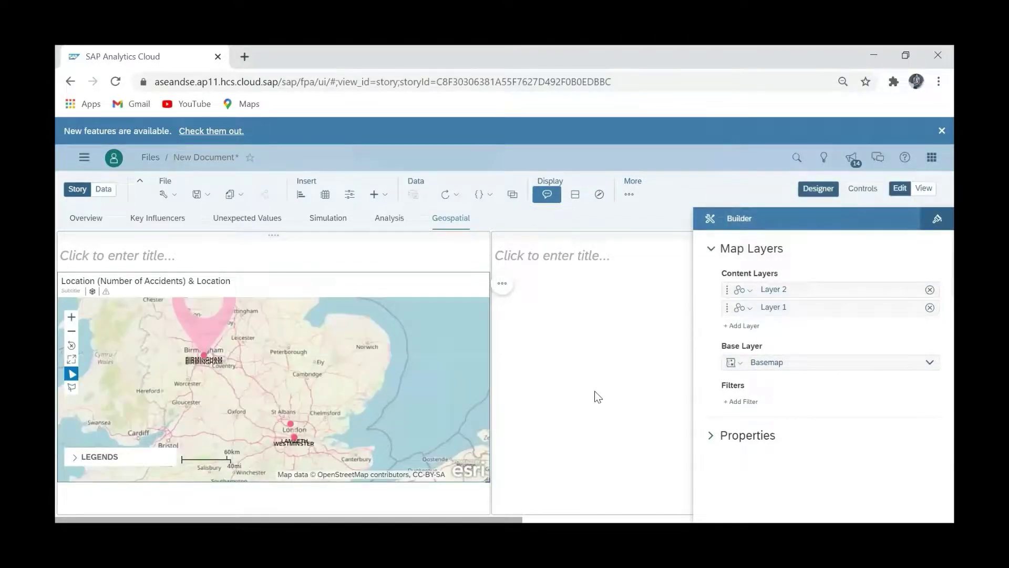
{"action": "left_click_drag", "start_coordinate": [215, 385], "coordinate": [257, 393]}
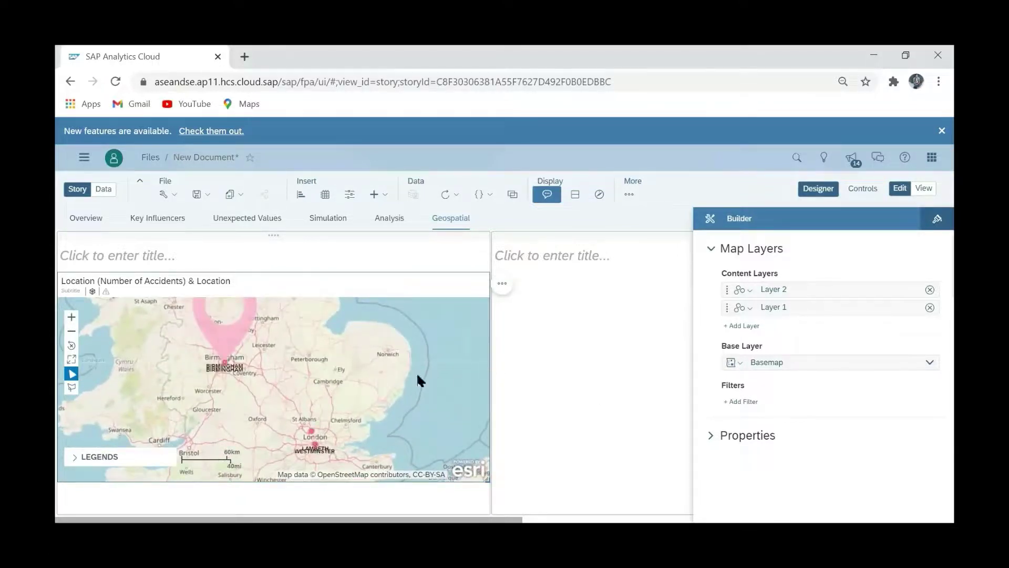
{"action": "left_click_drag", "start_coordinate": [431, 345], "coordinate": [435, 361]}
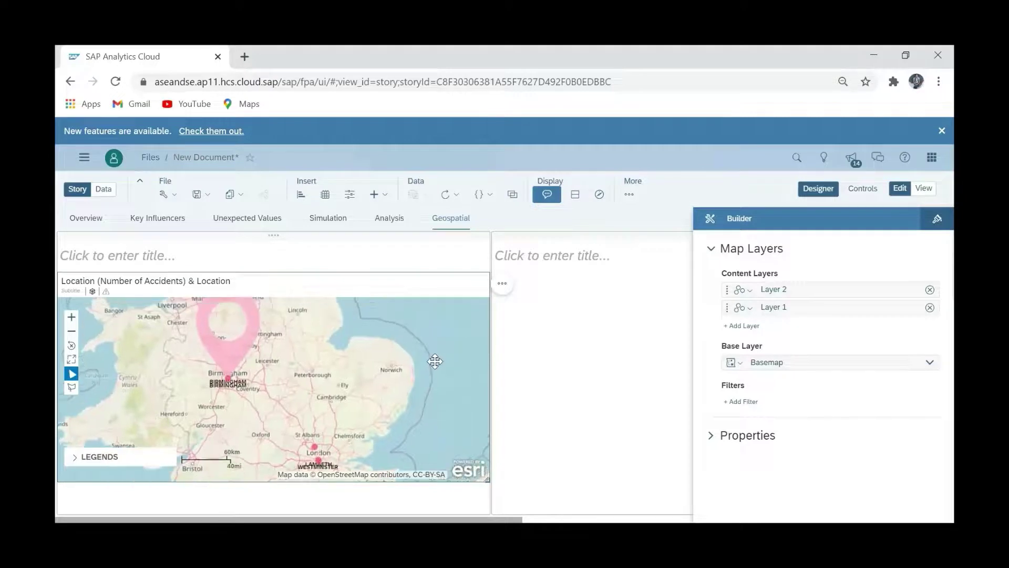
- Remove Layer 1 from the geo map and change Layer 2 to a Point of Interest layer
{"action": "left_click", "coordinate": [929, 308]}
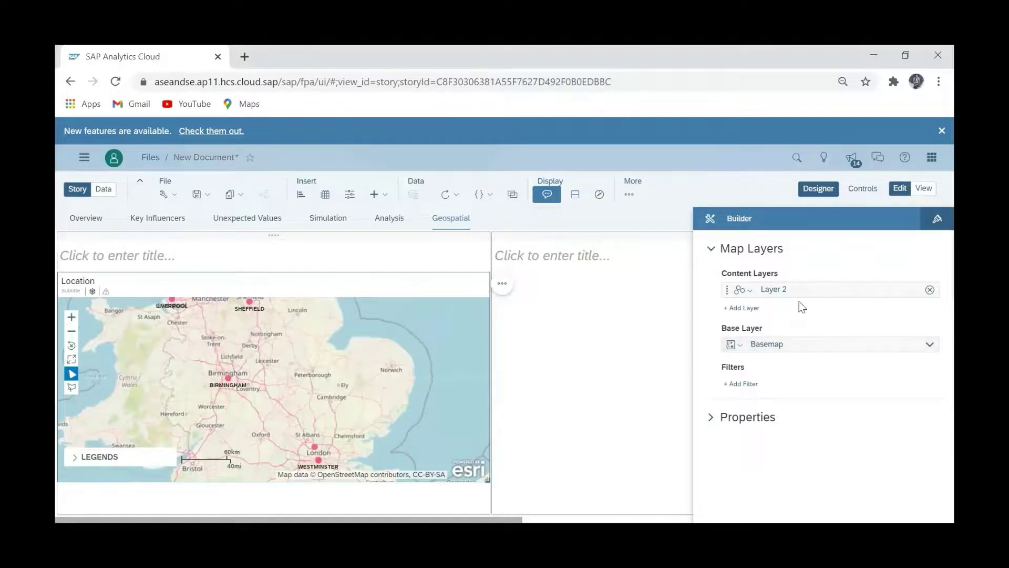
{"action": "left_click", "coordinate": [747, 291]}
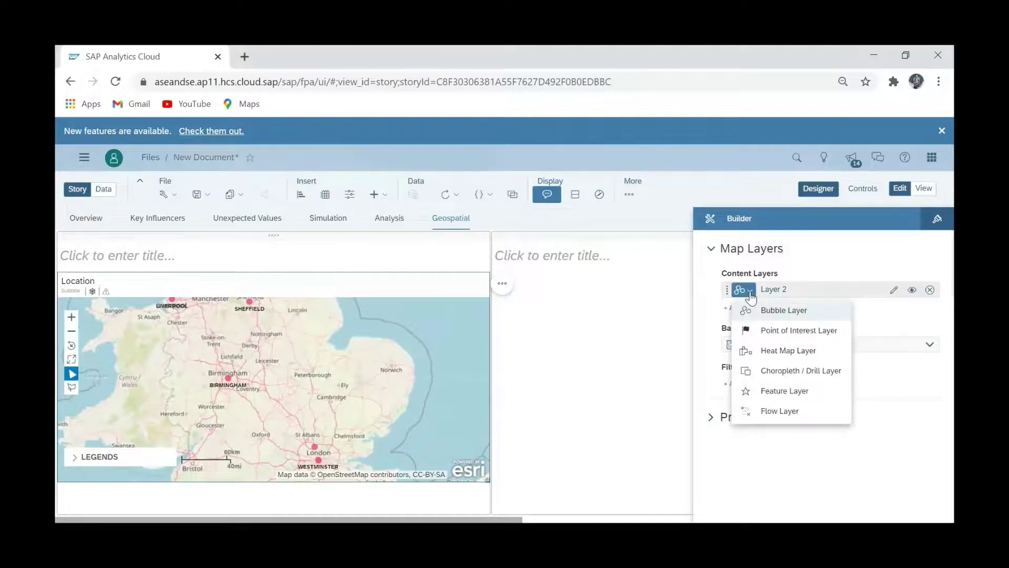
{"action": "left_click", "coordinate": [778, 334]}
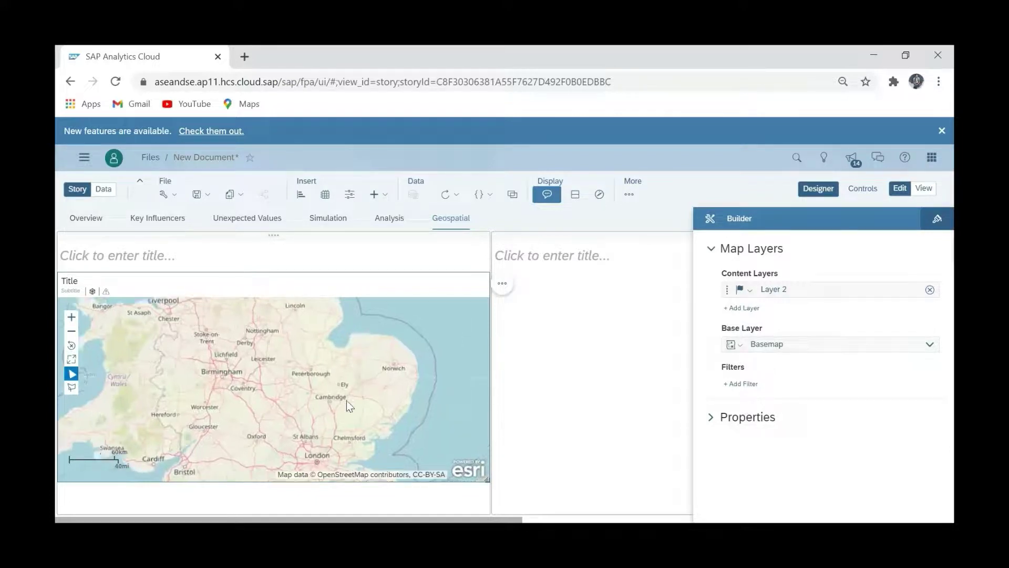
- Examine the map with the Point of Interest layer, from northern England down to the Peterborough and Chatteris area
{"action": "scroll", "coordinate": [346, 400], "scroll_direction": "up", "scroll_amount": 2}
{"action": "scroll", "coordinate": [329, 395], "scroll_direction": "down", "scroll_amount": 2}
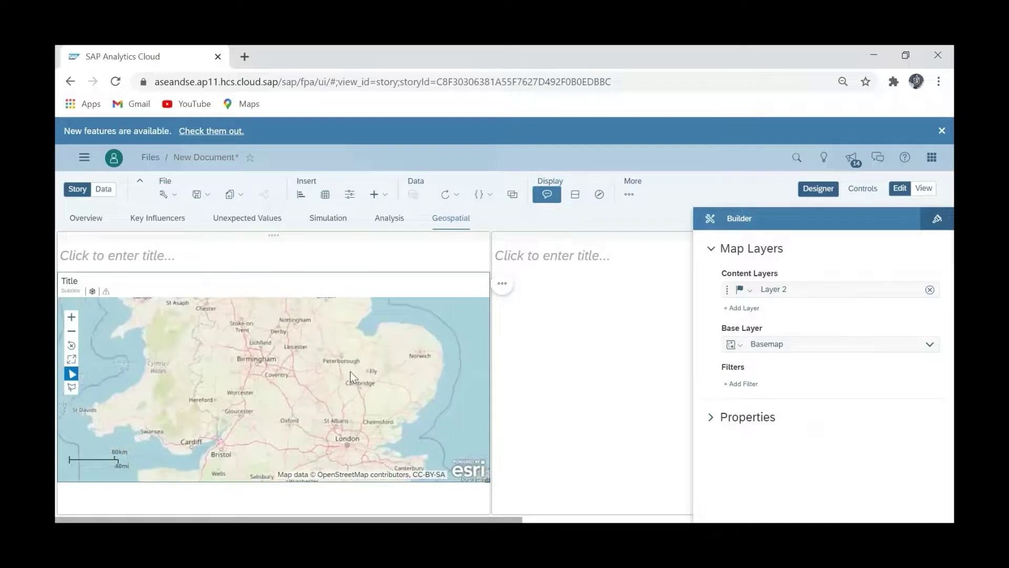
{"action": "scroll", "coordinate": [350, 371], "scroll_direction": "up", "scroll_amount": 2}
{"action": "left_click_drag", "start_coordinate": [306, 376], "coordinate": [337, 387]}
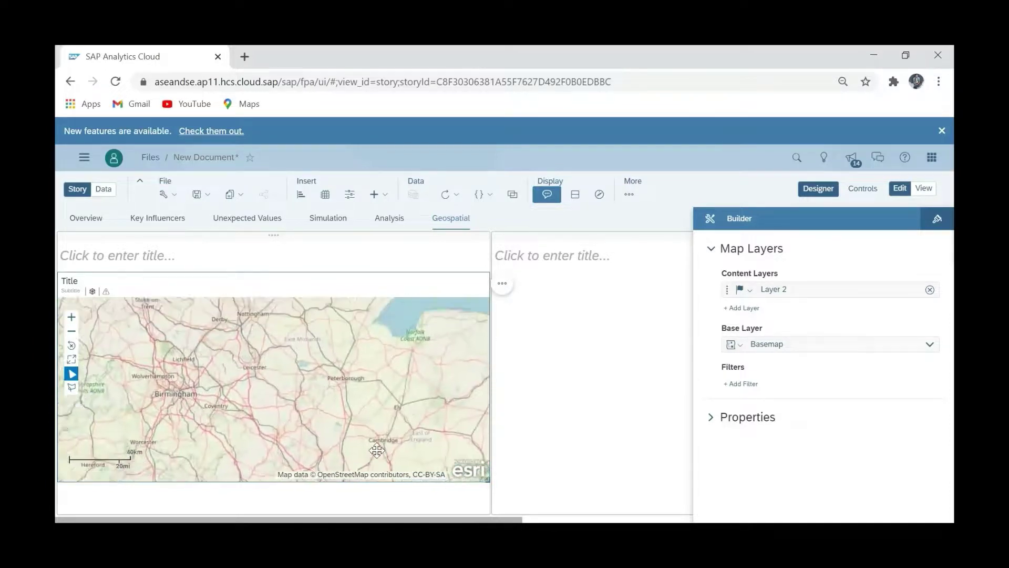
{"action": "left_click_drag", "start_coordinate": [324, 347], "coordinate": [330, 405]}
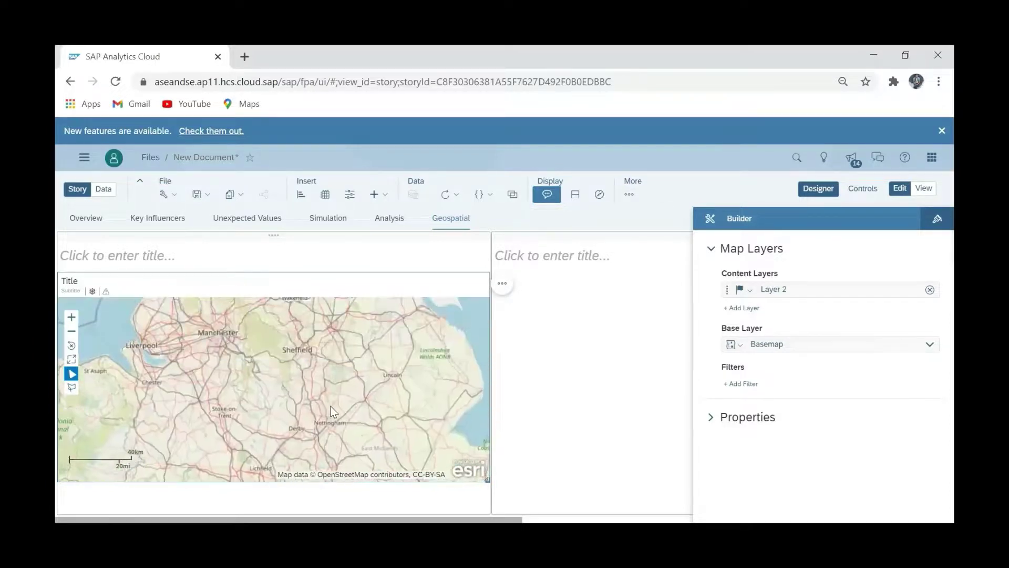
{"action": "scroll", "coordinate": [330, 403], "scroll_direction": "down", "scroll_amount": 2}
{"action": "scroll", "coordinate": [369, 401], "scroll_direction": "up", "scroll_amount": 2}
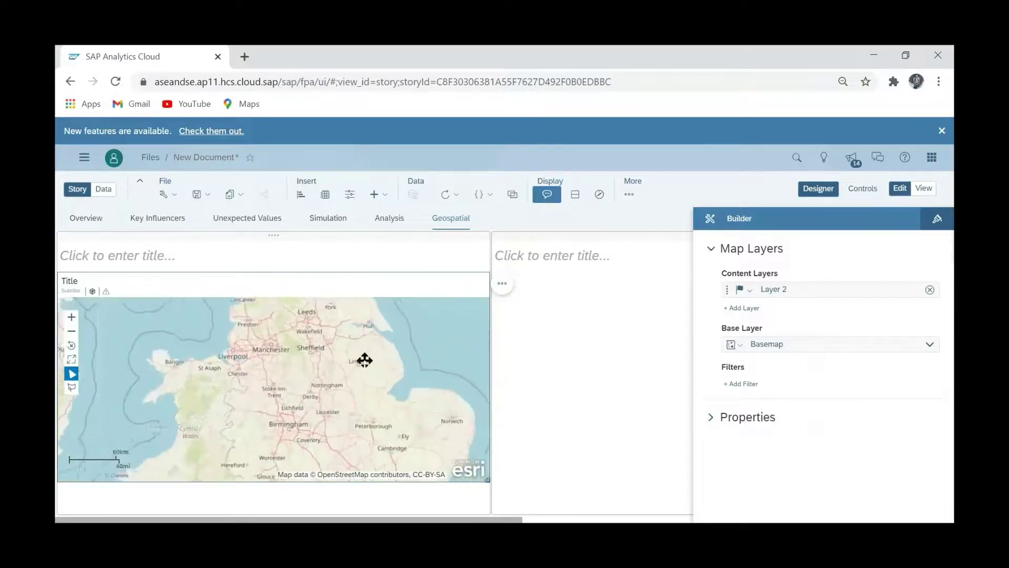
{"action": "scroll", "coordinate": [368, 379], "scroll_direction": "up", "scroll_amount": 3}
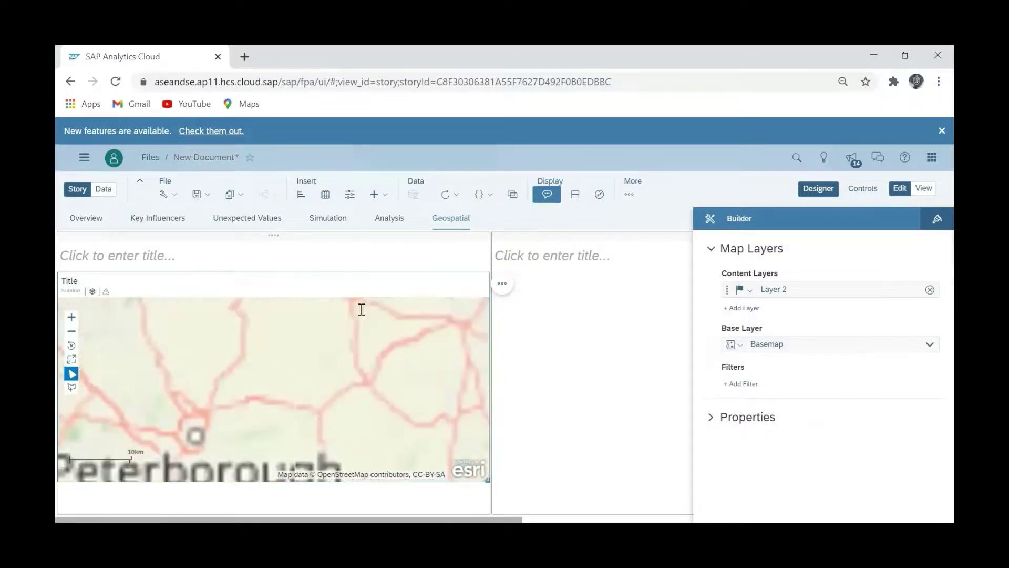
{"action": "left_click_drag", "start_coordinate": [408, 408], "coordinate": [415, 399]}
{"action": "scroll", "coordinate": [320, 412], "scroll_direction": "up", "scroll_amount": 2}
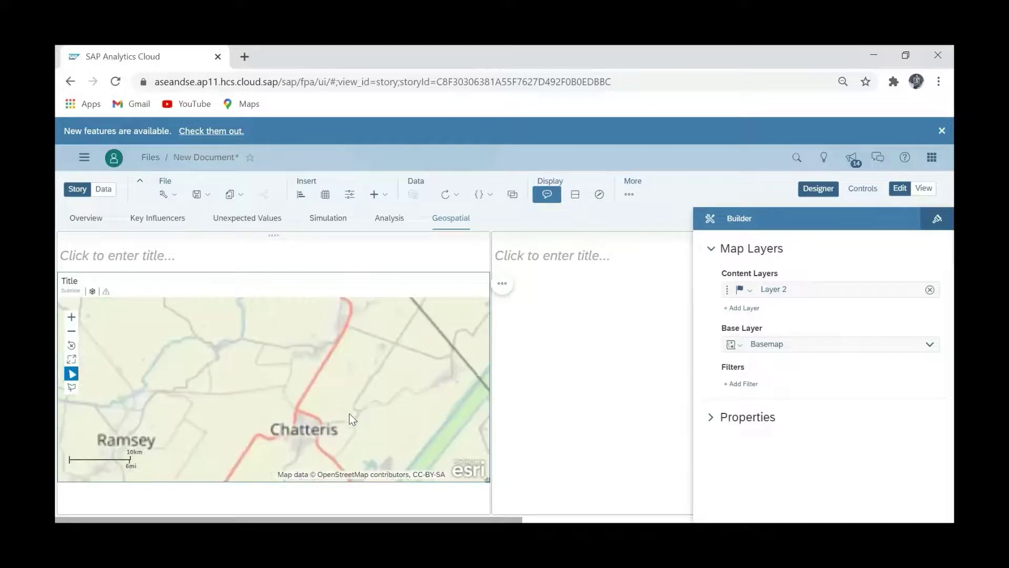
{"action": "scroll", "coordinate": [360, 415], "scroll_direction": "down", "scroll_amount": 2}
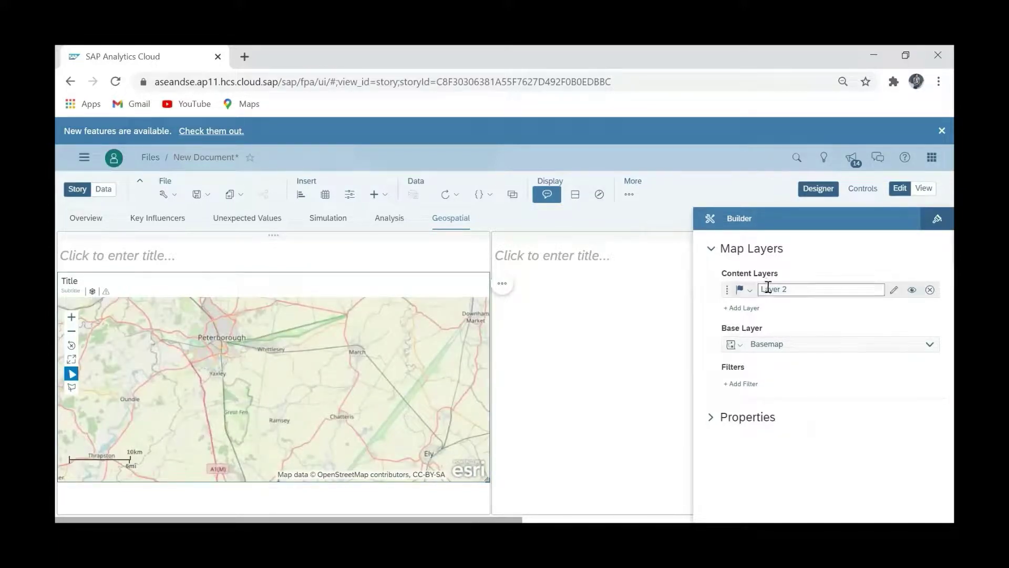
- Change Layer 2 back to a Bubble Layer and check the map around Birmingham and Peterborough for its content
{"action": "left_click", "coordinate": [746, 290]}
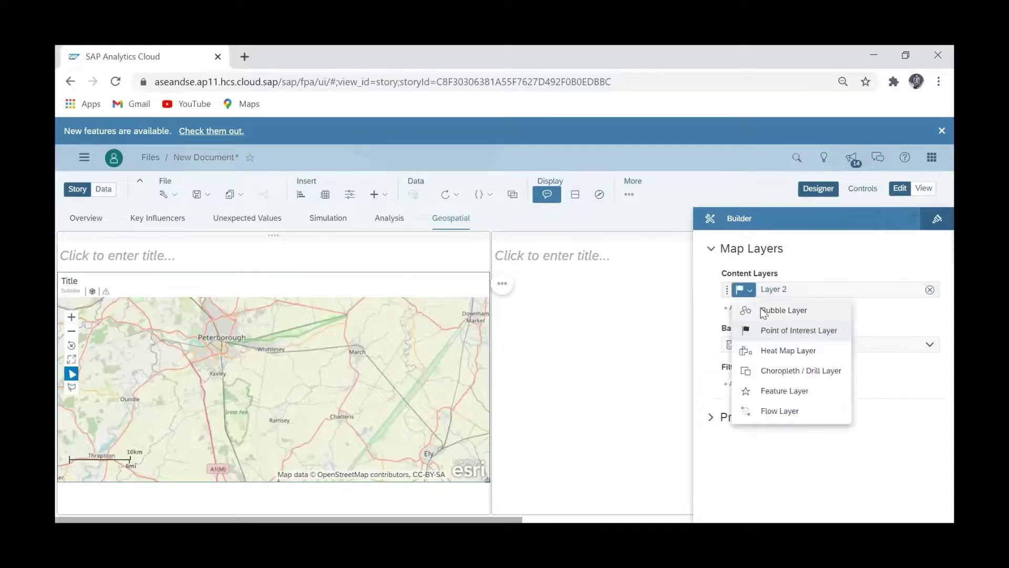
{"action": "left_click", "coordinate": [768, 310]}
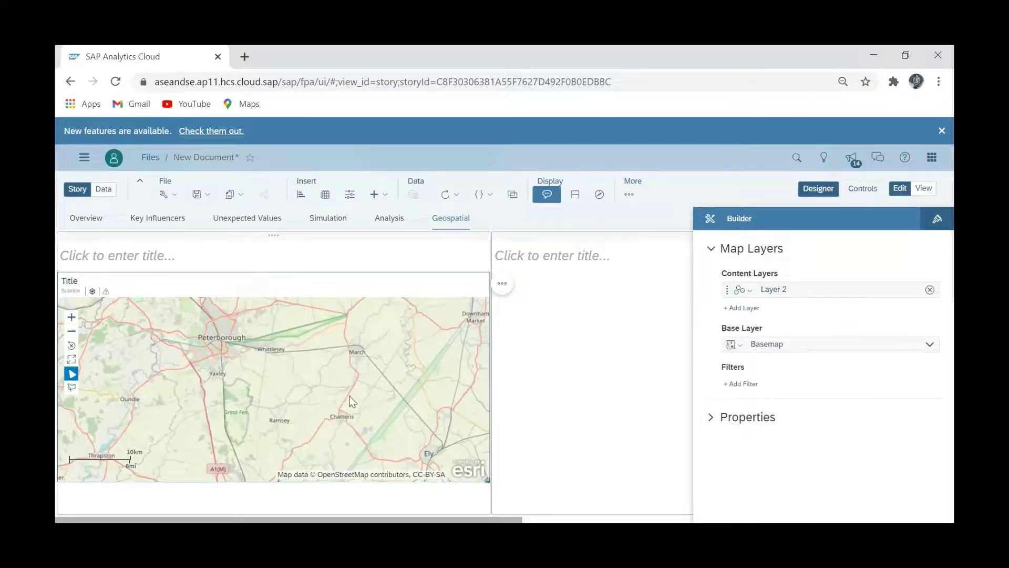
{"action": "scroll", "coordinate": [349, 396], "scroll_direction": "down", "scroll_amount": 1}
{"action": "scroll", "coordinate": [358, 396], "scroll_direction": "down", "scroll_amount": 1}
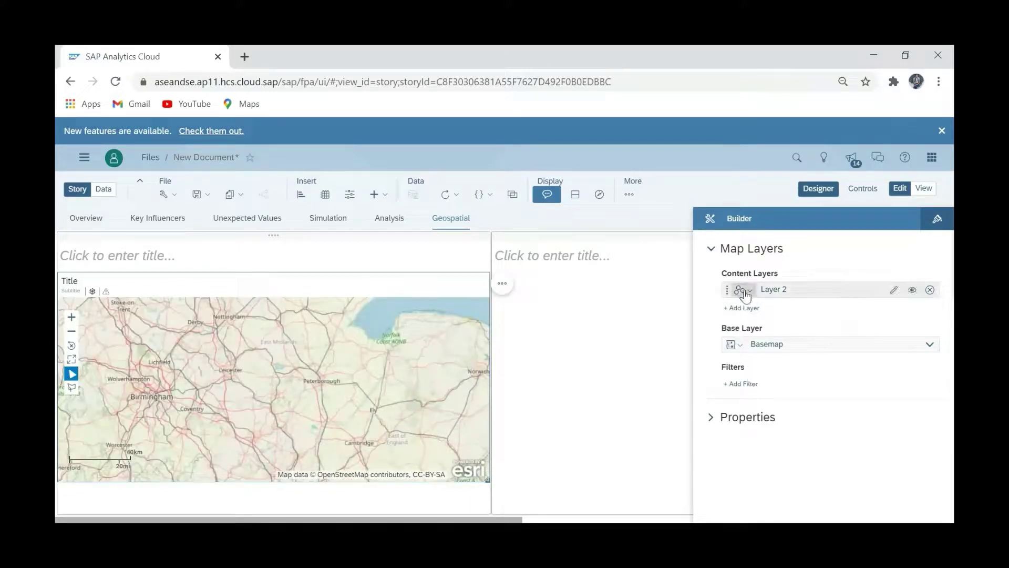
{"action": "scroll", "coordinate": [408, 395], "scroll_direction": "down", "scroll_amount": 1}
{"action": "scroll", "coordinate": [408, 395], "scroll_direction": "down", "scroll_amount": 2}
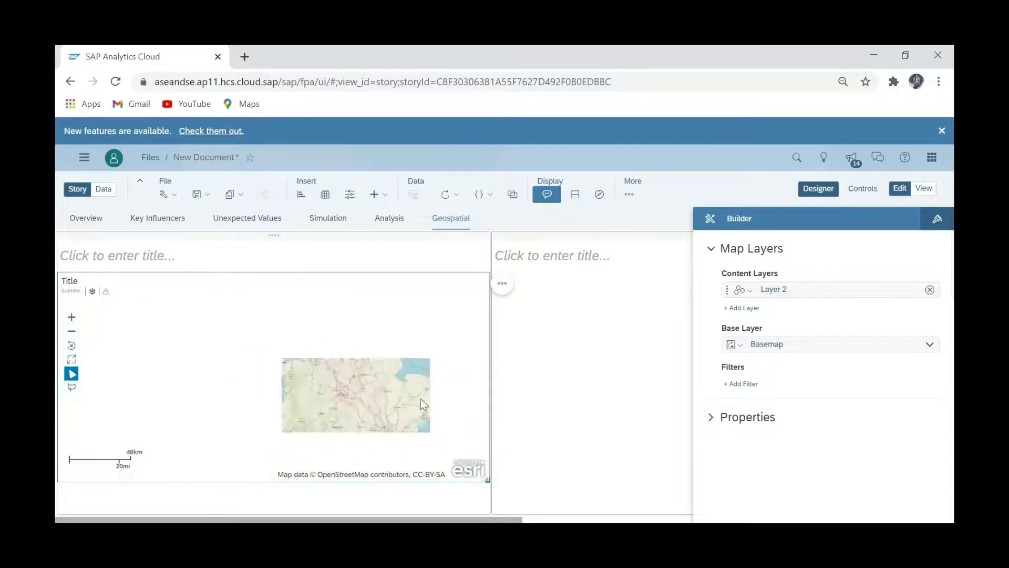
{"action": "scroll", "coordinate": [422, 402], "scroll_direction": "up", "scroll_amount": 1}
{"action": "scroll", "coordinate": [406, 394], "scroll_direction": "up", "scroll_amount": 1}
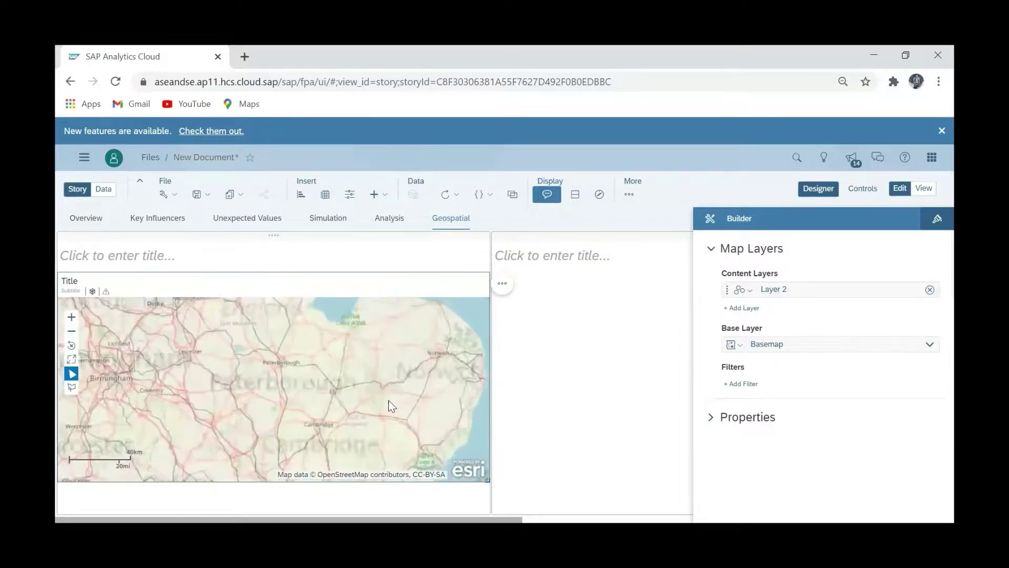
{"action": "scroll", "coordinate": [345, 393], "scroll_direction": "up", "scroll_amount": 1}
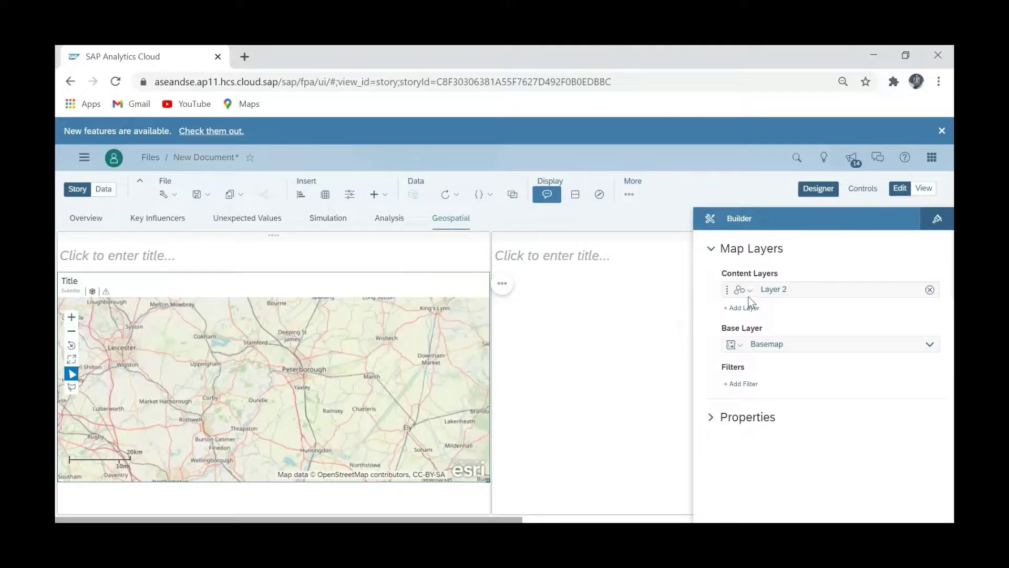
- Open Layer 2 of the geo map for editing, keep it as a Bubble Layer, and set its location dimension to Location
{"action": "mouse_move", "coordinate": [748, 295]}
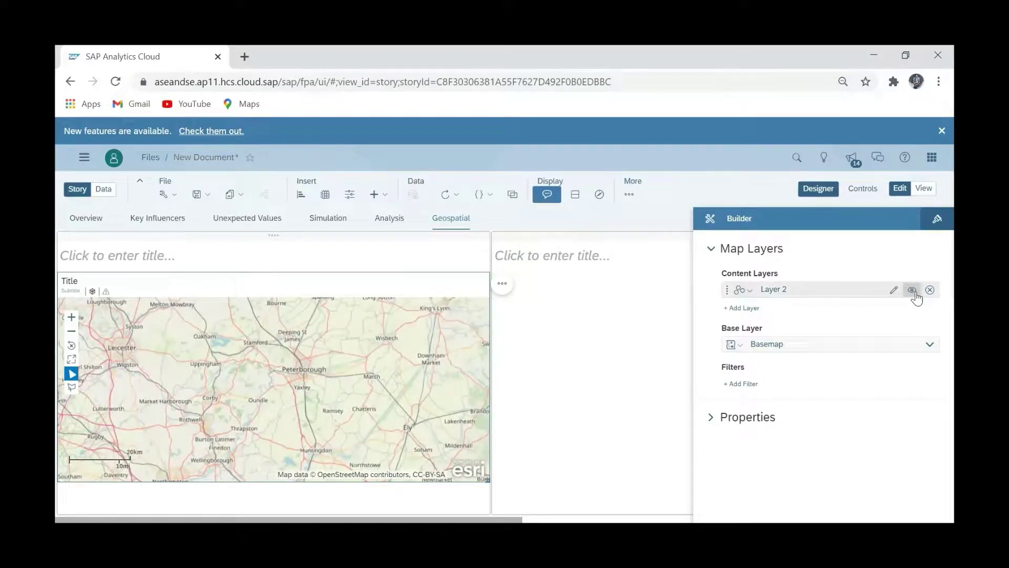
{"action": "left_click", "coordinate": [747, 292]}
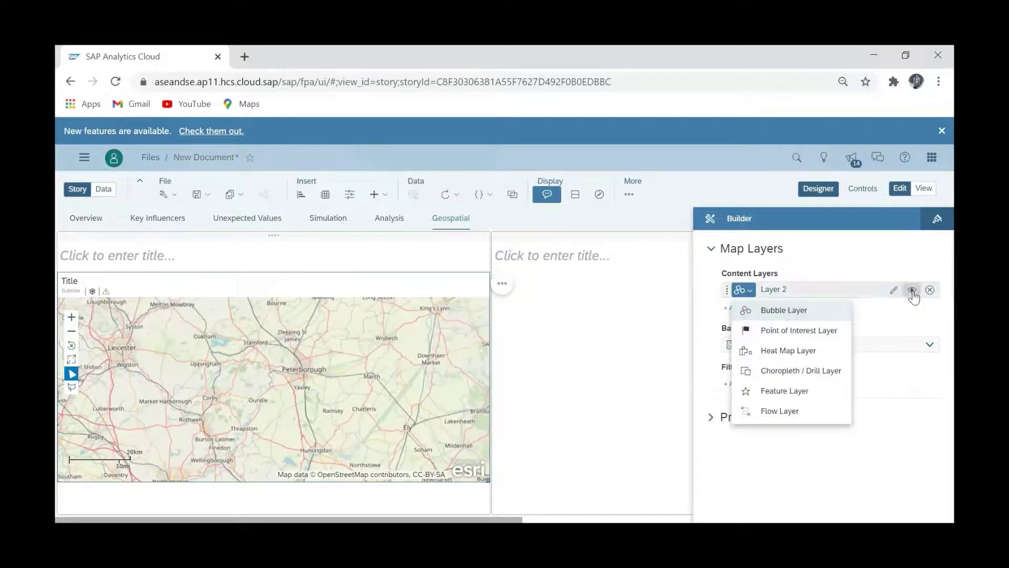
{"action": "left_click", "coordinate": [893, 290]}
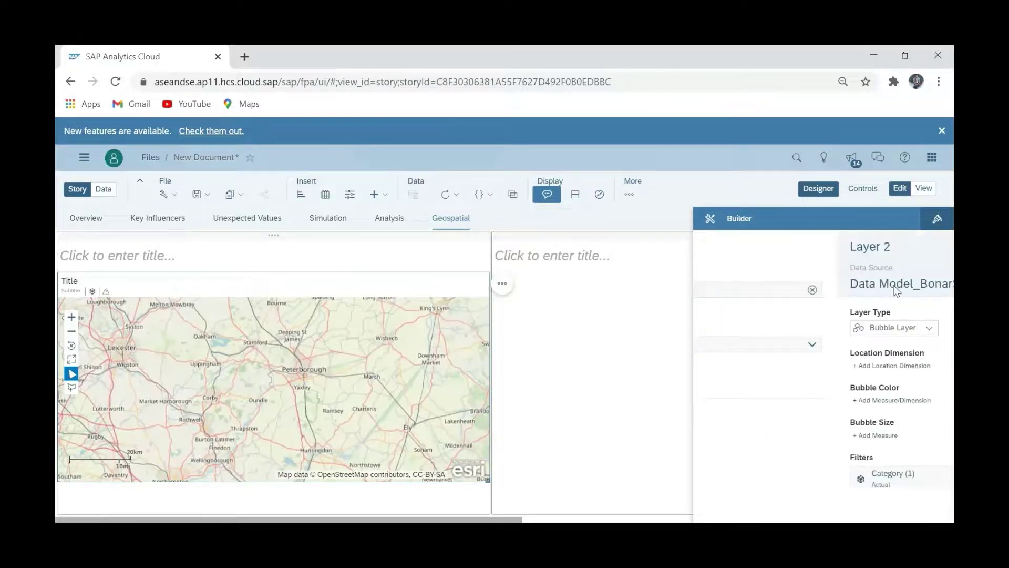
{"action": "left_click", "coordinate": [788, 327]}
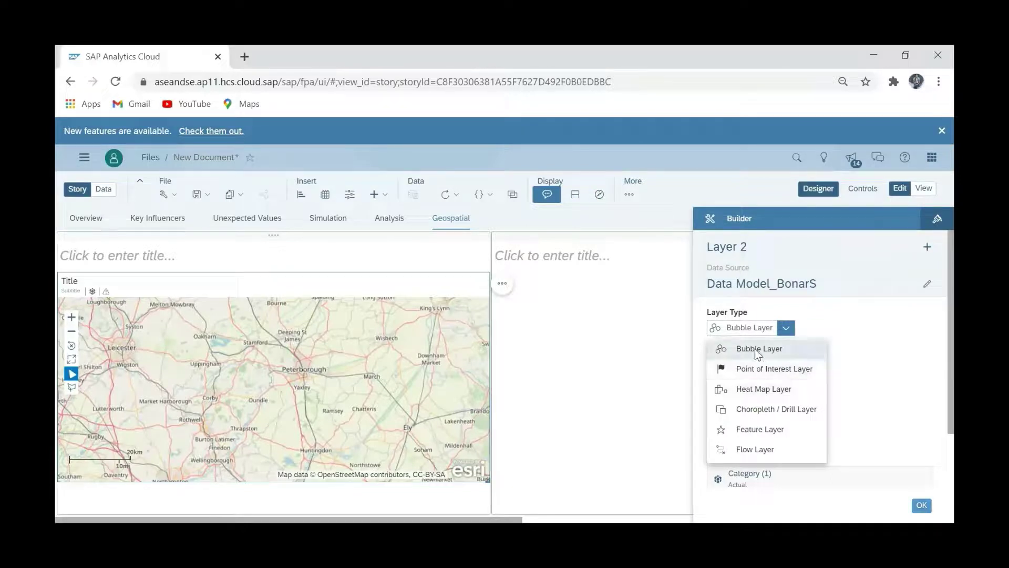
{"action": "left_click", "coordinate": [873, 350]}
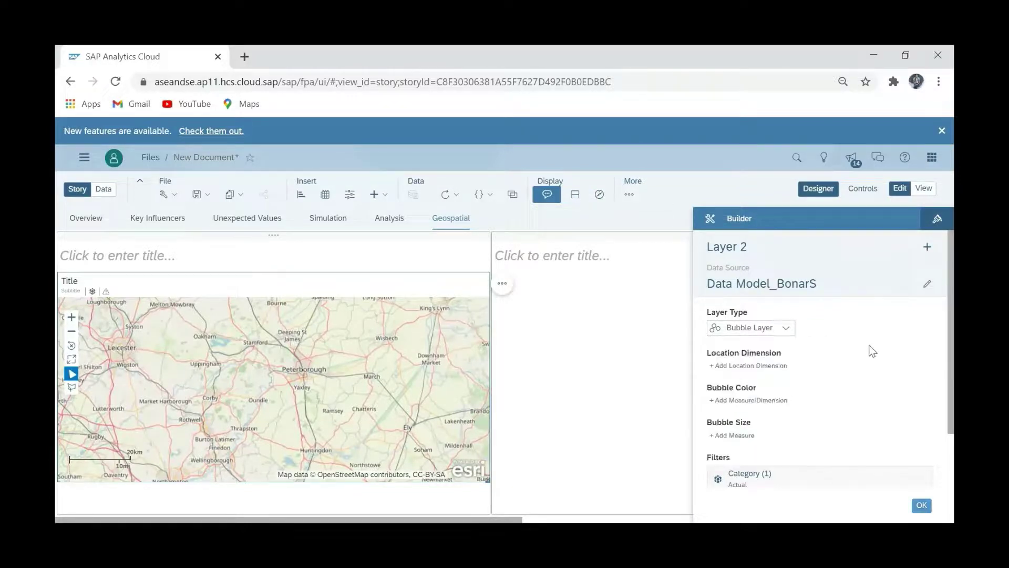
{"action": "left_click", "coordinate": [756, 366]}
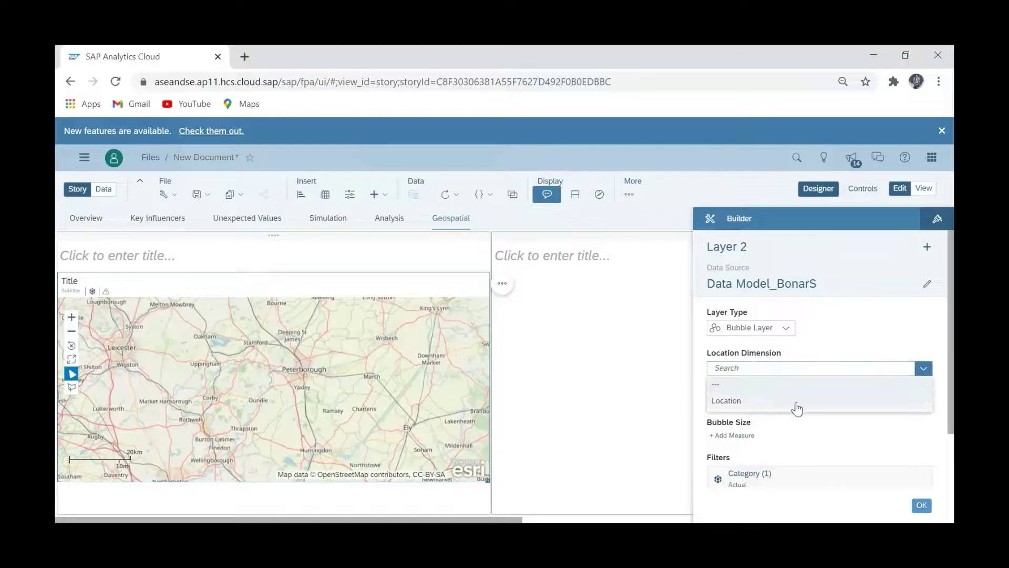
{"action": "left_click", "coordinate": [797, 407]}
- Set Layer 2's bubble color to the Number of Accidents measure and apply the layer settings
{"action": "scroll", "coordinate": [787, 394], "scroll_direction": "down", "scroll_amount": 2}
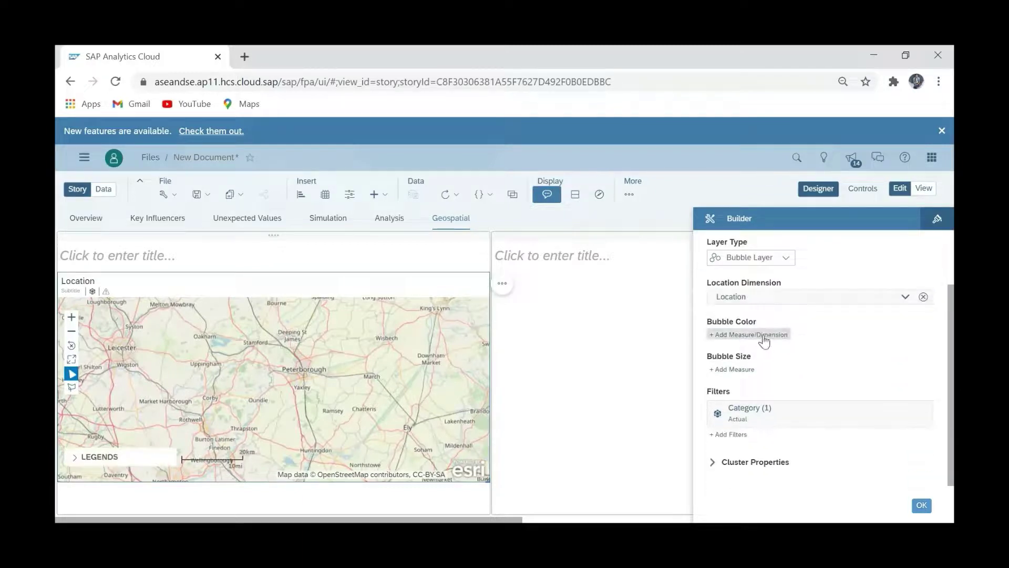
{"action": "left_click", "coordinate": [762, 336]}
{"action": "scroll", "coordinate": [815, 422], "scroll_direction": "down", "scroll_amount": 3}
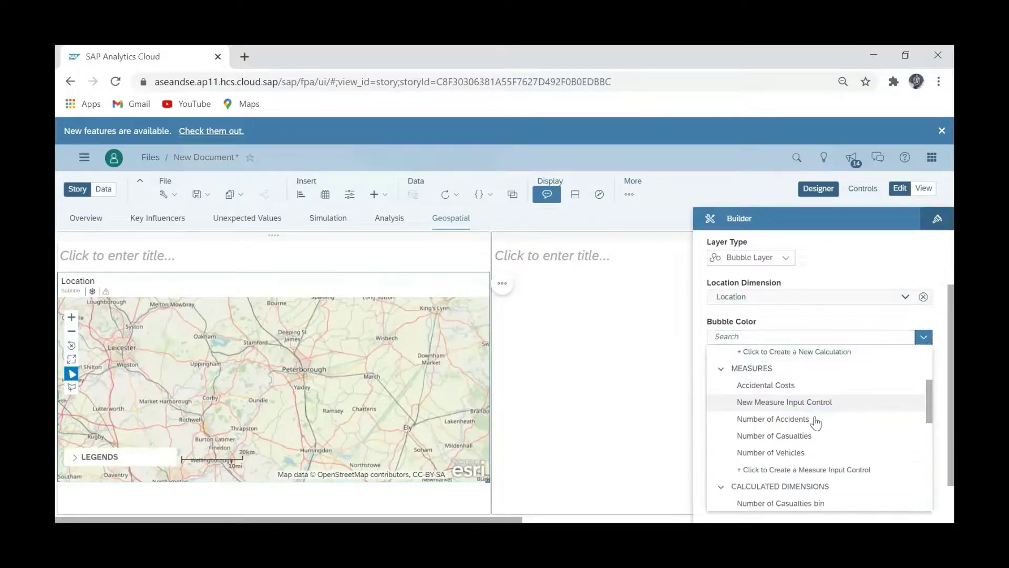
{"action": "scroll", "coordinate": [840, 415], "scroll_direction": "down", "scroll_amount": 4}
{"action": "scroll", "coordinate": [873, 406], "scroll_direction": "up", "scroll_amount": 2}
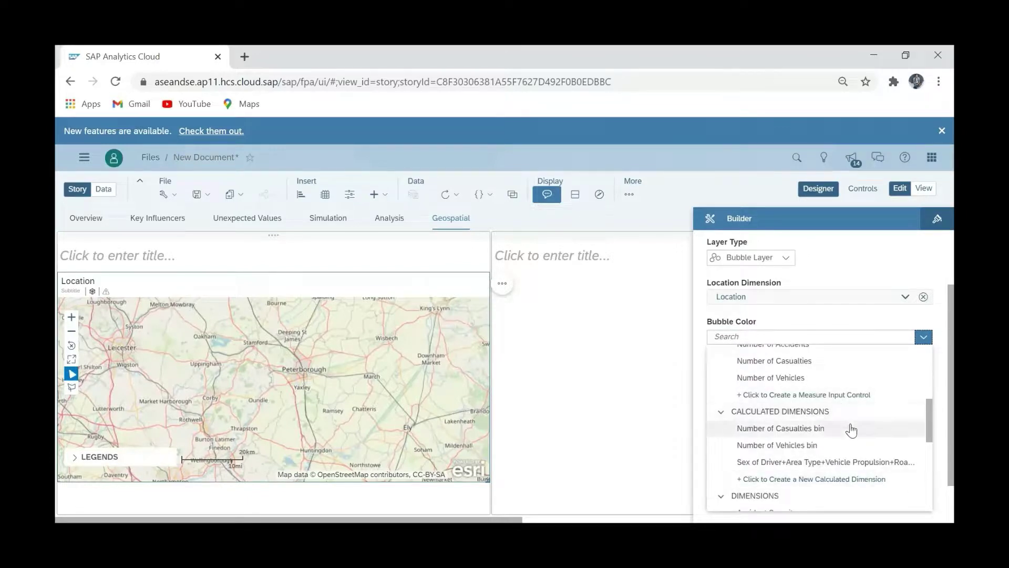
{"action": "scroll", "coordinate": [848, 428], "scroll_direction": "down", "scroll_amount": 2}
{"action": "scroll", "coordinate": [836, 424], "scroll_direction": "up", "scroll_amount": 4}
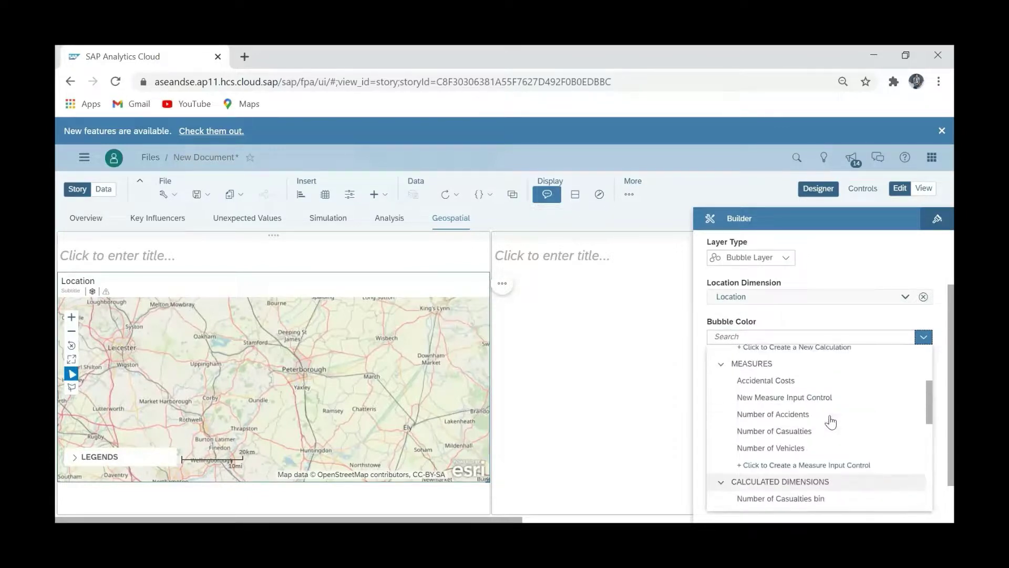
{"action": "left_click", "coordinate": [783, 415]}
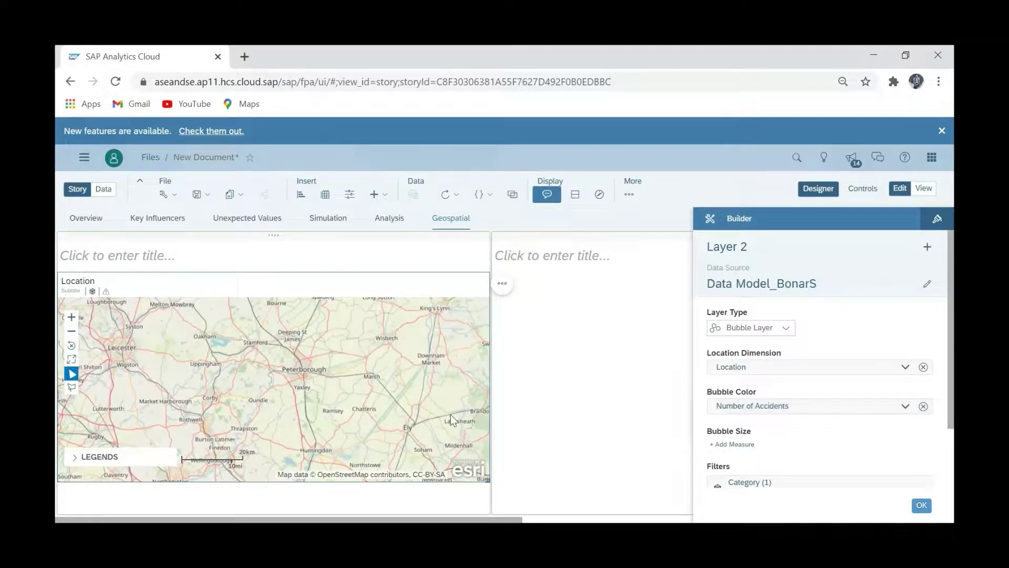
{"action": "scroll", "coordinate": [833, 402], "scroll_direction": "down", "scroll_amount": 2}
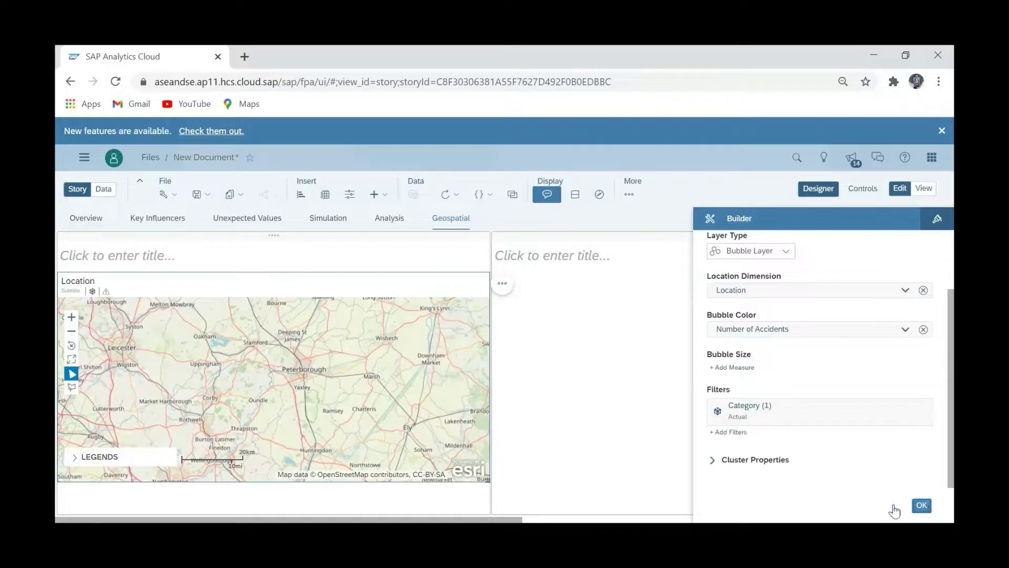
{"action": "key", "text": "Return"}
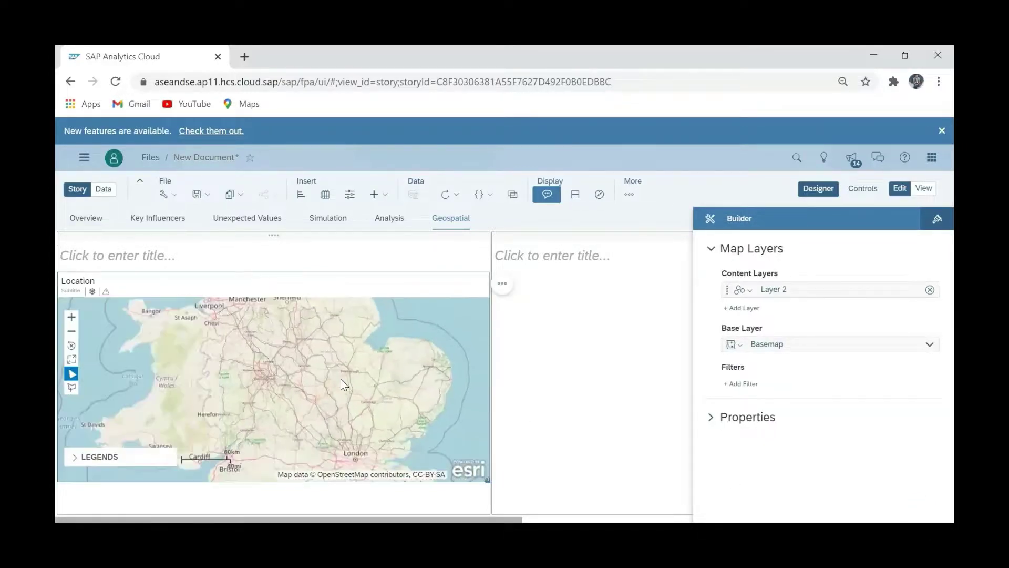
- Examine the accident bubble layer on the map around Birmingham, Wolverhampton and Coventry
{"action": "scroll", "coordinate": [257, 379], "scroll_direction": "up", "scroll_amount": 1}
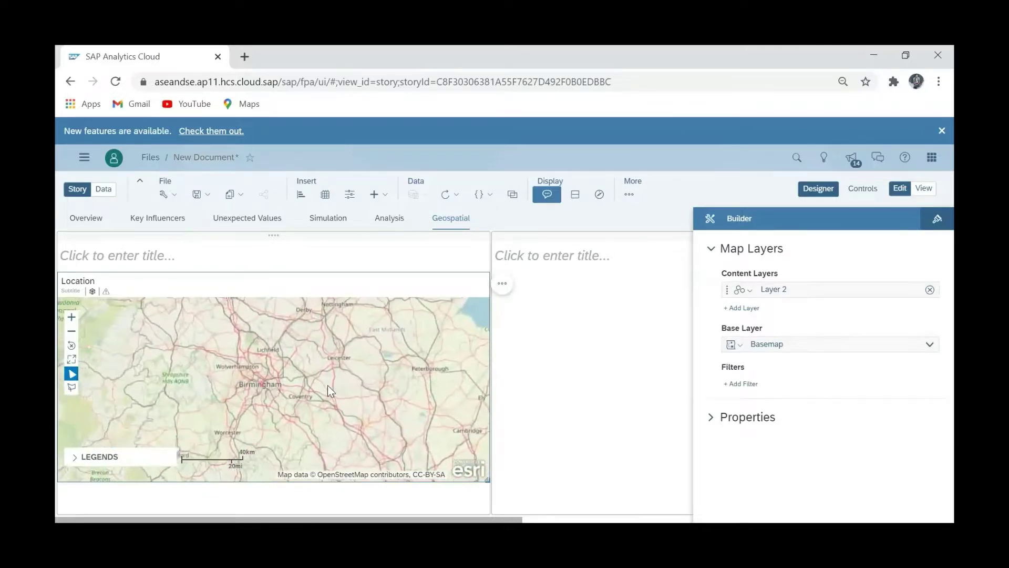
{"action": "left_click_drag", "start_coordinate": [292, 389], "coordinate": [371, 383]}
{"action": "scroll", "coordinate": [371, 382], "scroll_direction": "up", "scroll_amount": 1}
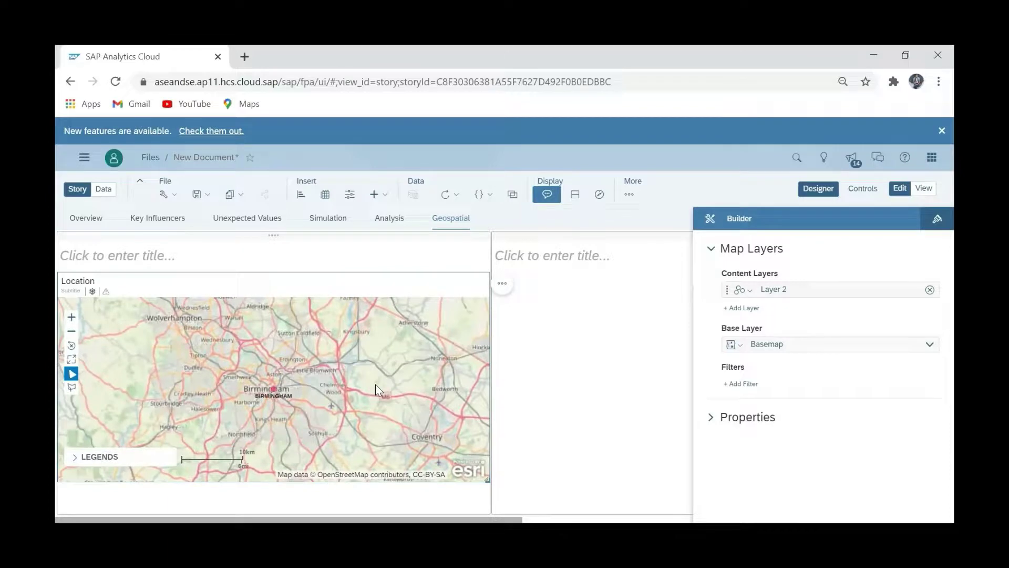
{"action": "scroll", "coordinate": [365, 403], "scroll_direction": "down", "scroll_amount": 1}
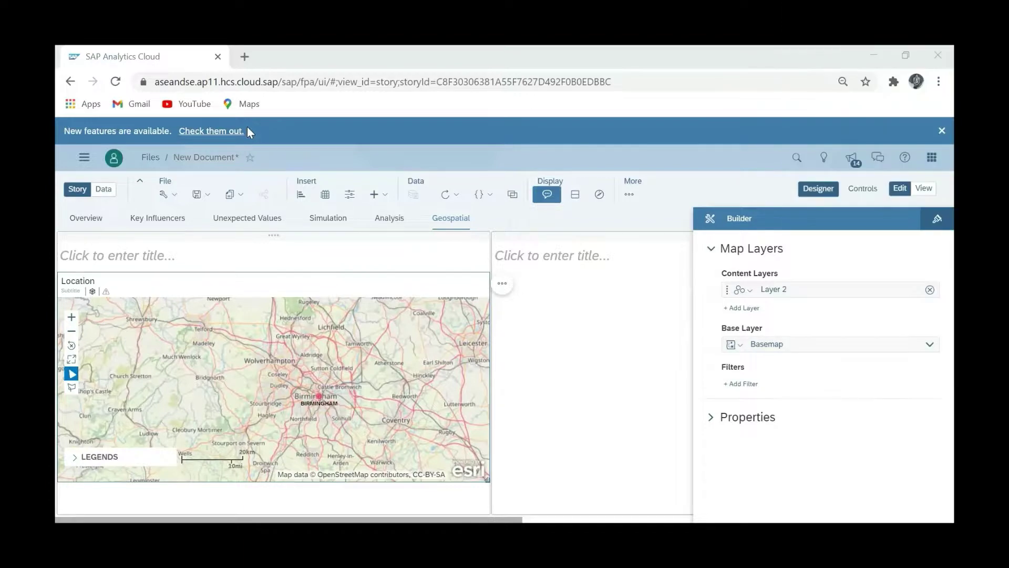
{"action": "scroll", "coordinate": [361, 350], "scroll_direction": "up", "scroll_amount": 2}
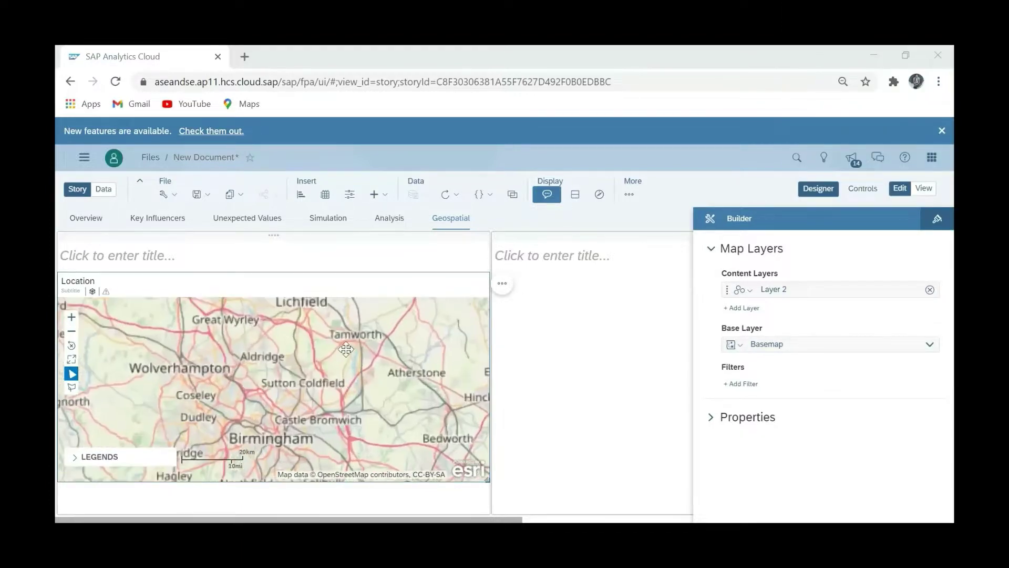
{"action": "left_click_drag", "start_coordinate": [343, 378], "coordinate": [348, 348]}
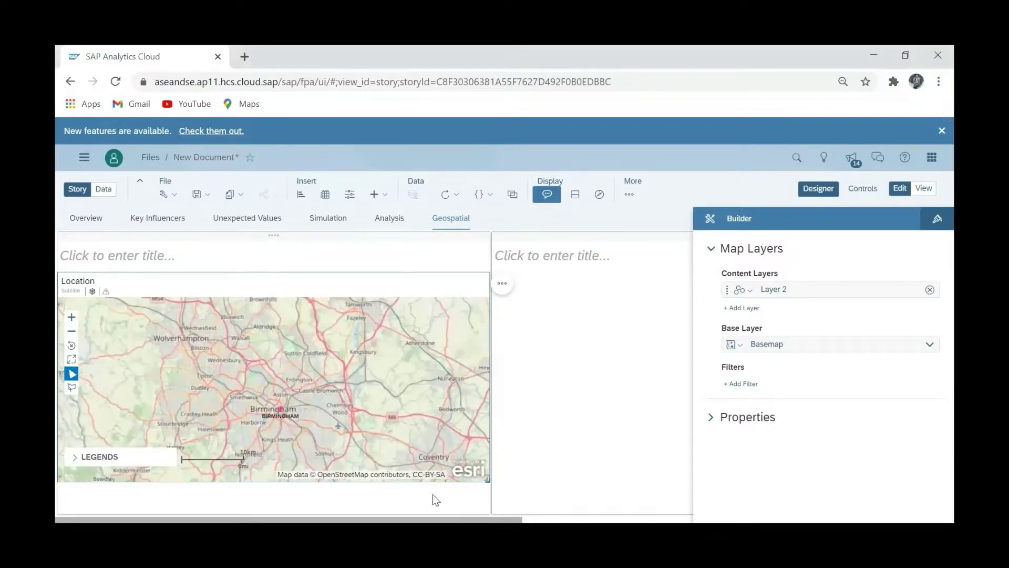